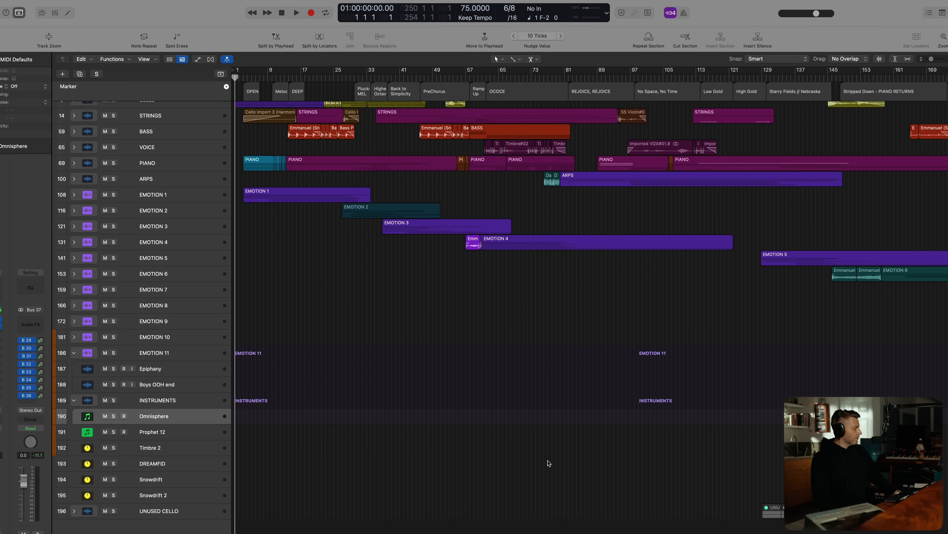
Look over the whole arrangement, play a stretch near its end, and return the playhead to the project start
scroll(548, 464, up, 3)
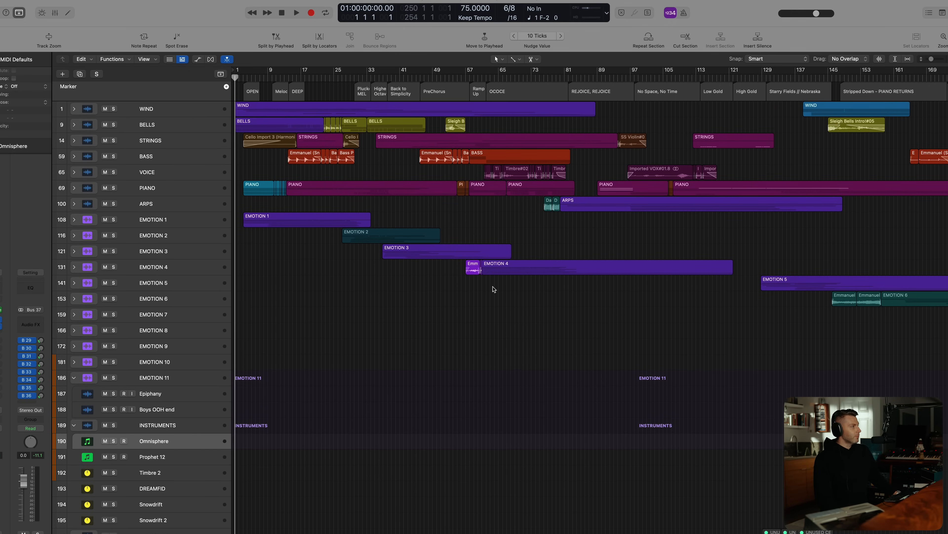
scroll(639, 275, right, 10)
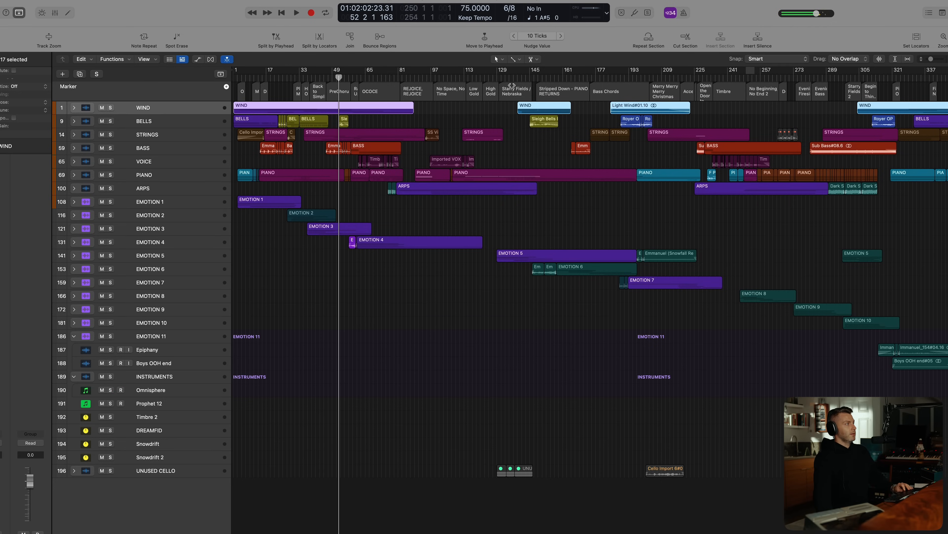
click(514, 83)
click(614, 79)
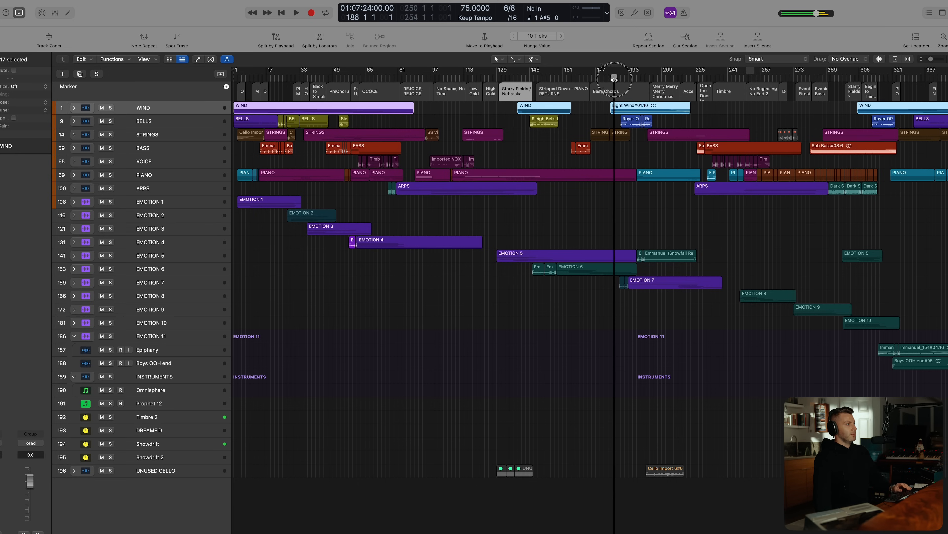
click(771, 78)
key(space)
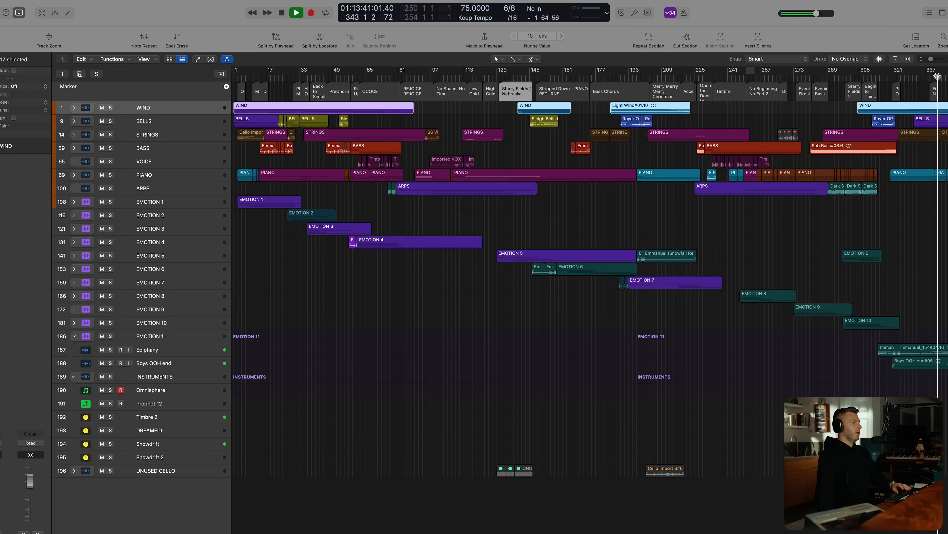
key(Return)
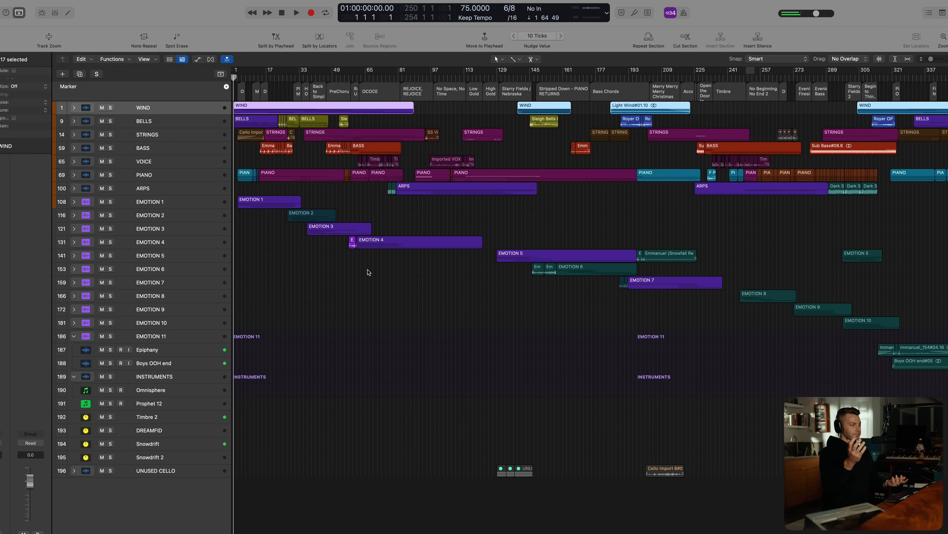
Select the BELLS stack and examine the mixer's channel strips, bus effects and sends, closing the Channel EQ plug-in window
click(149, 122)
key(x)
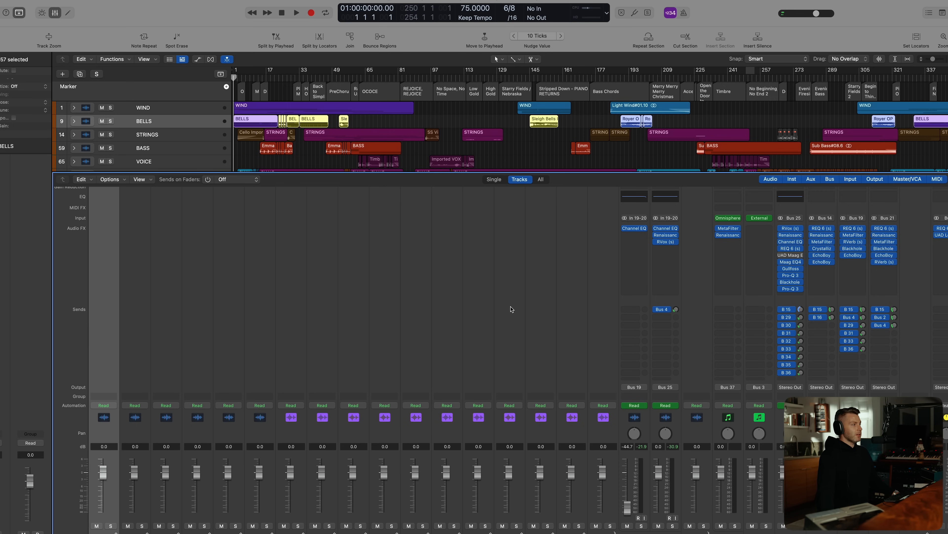
scroll(510, 309, right, 20)
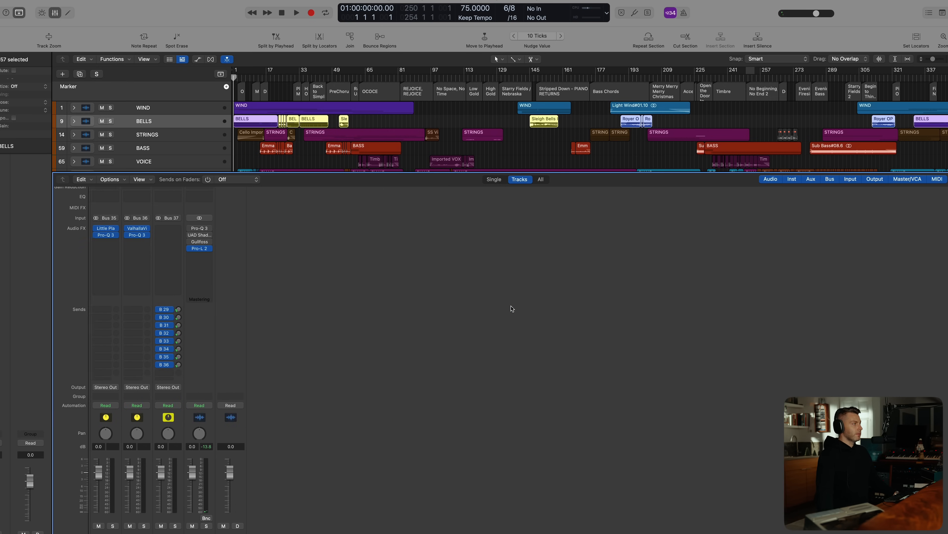
scroll(511, 308, left, 15)
scroll(511, 309, right, 5)
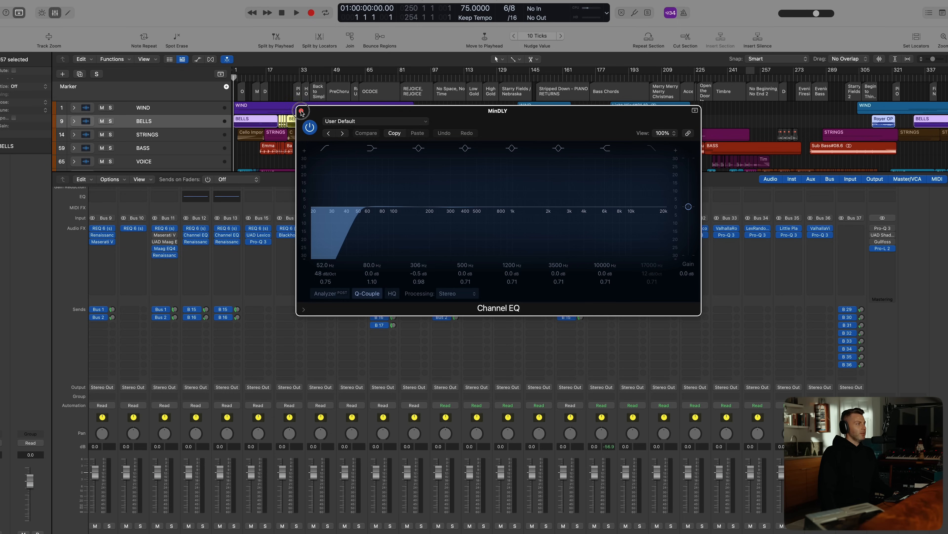
click(302, 111)
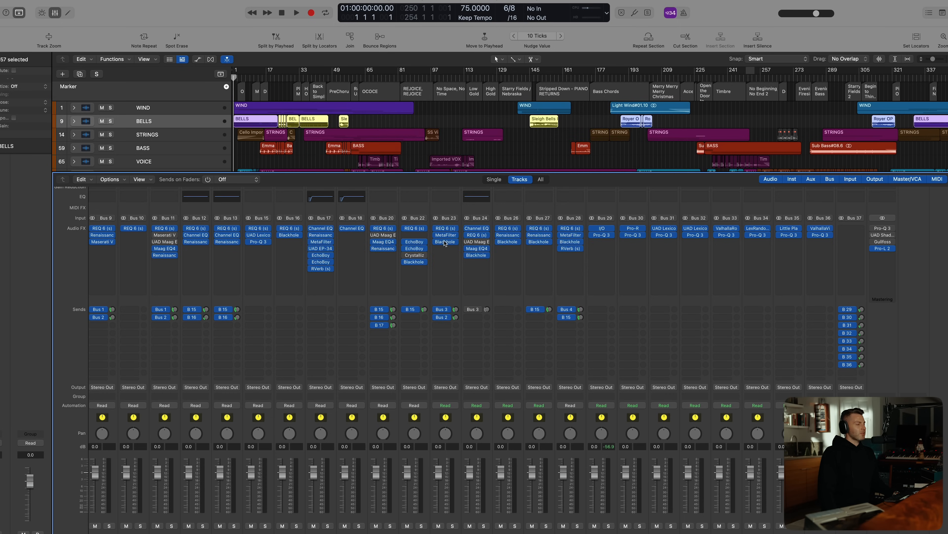
scroll(500, 295, right, 5)
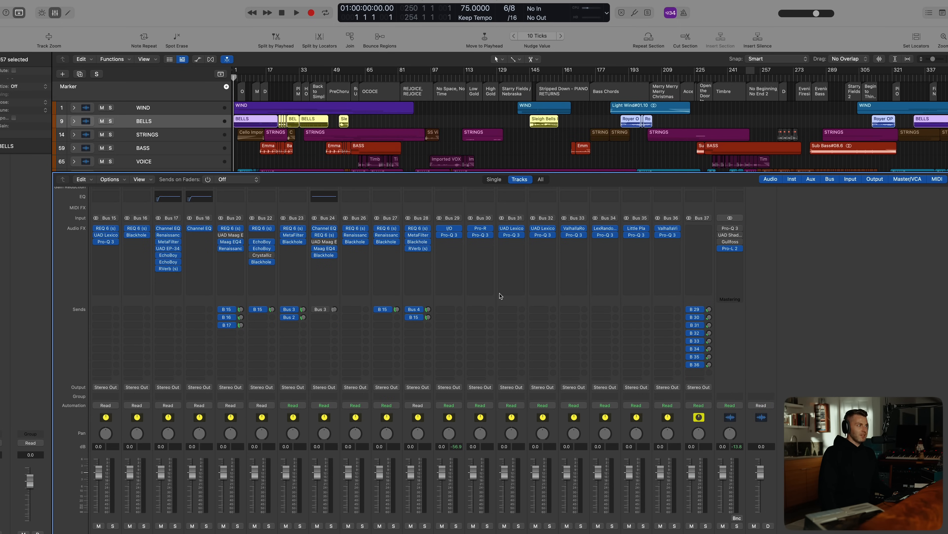
scroll(574, 286, right, 3)
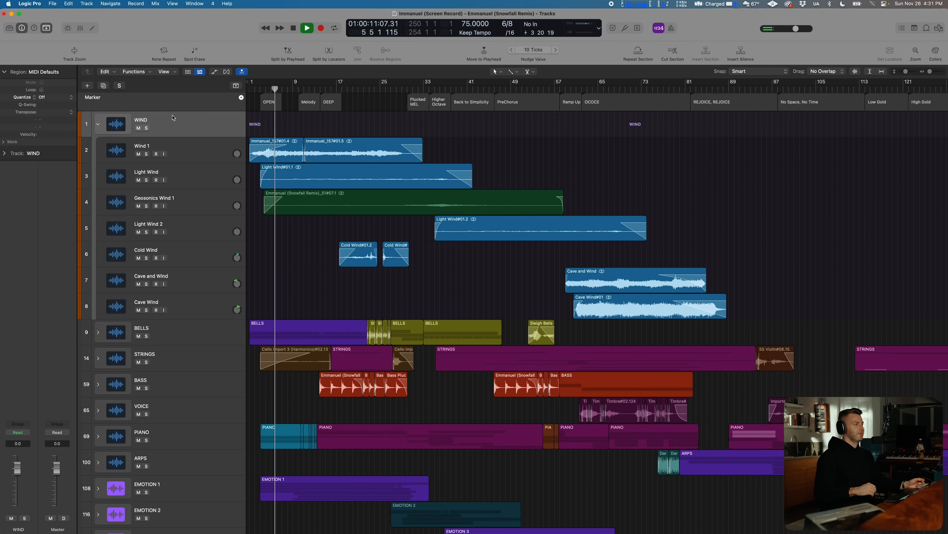
Fit more of the arrangement in view with a wider time range and shorter tracks, and collapse the WIND stack
key(super+Left)
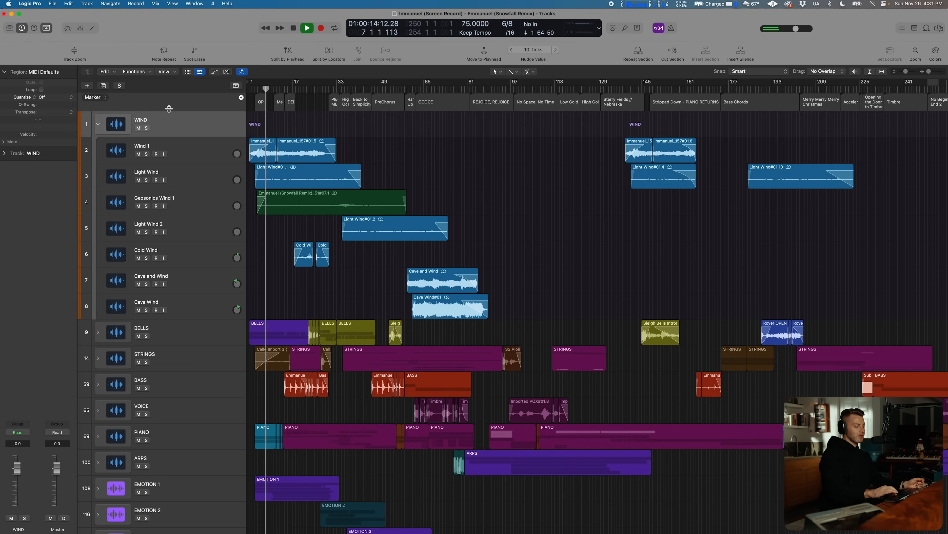
key(super+Up)
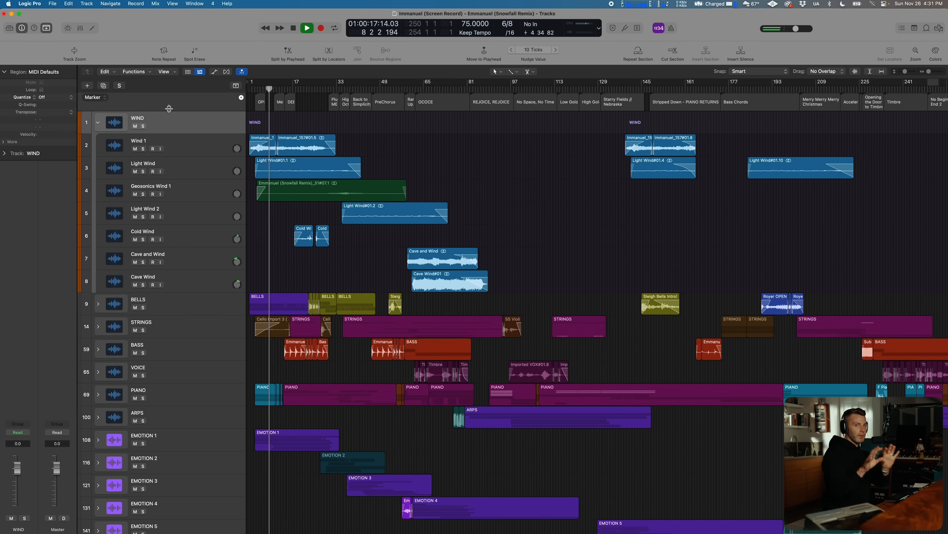
key(super+Up)
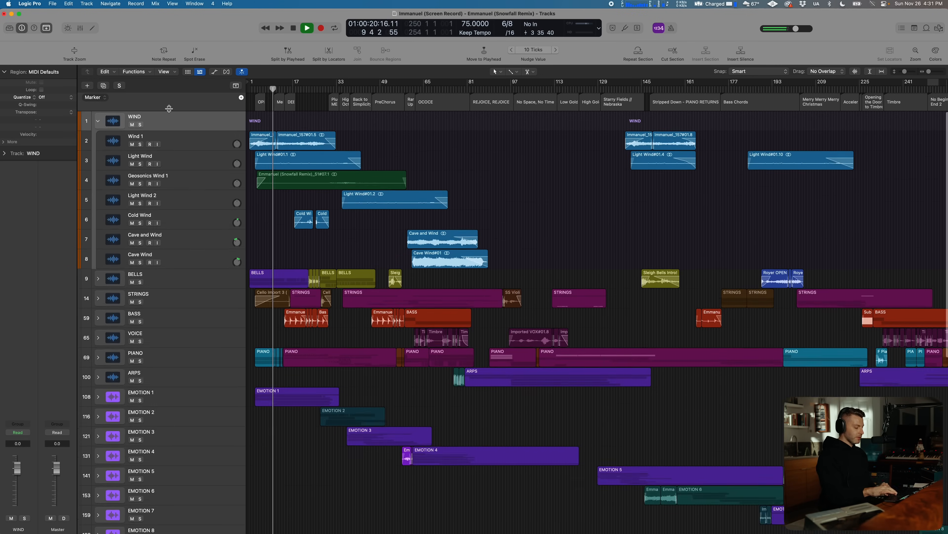
key(super+Left)
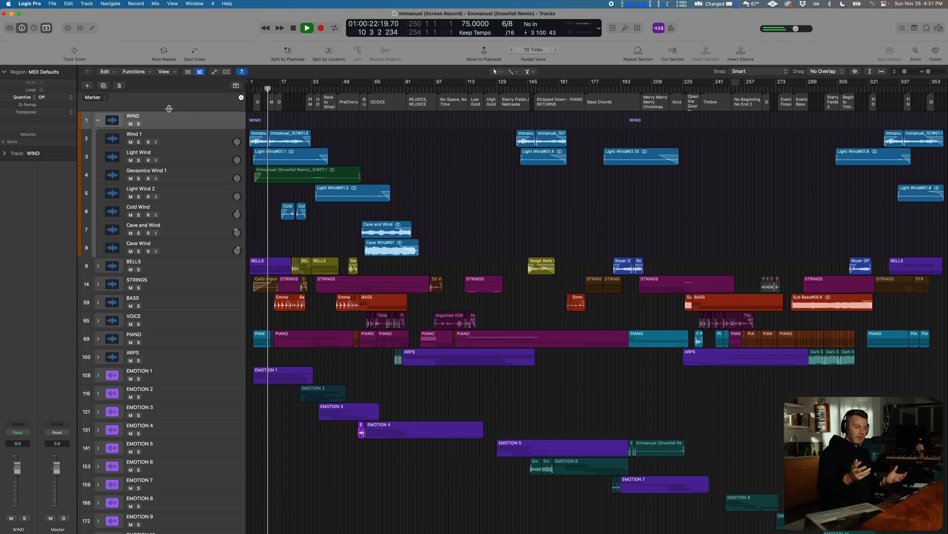
key(super+Up)
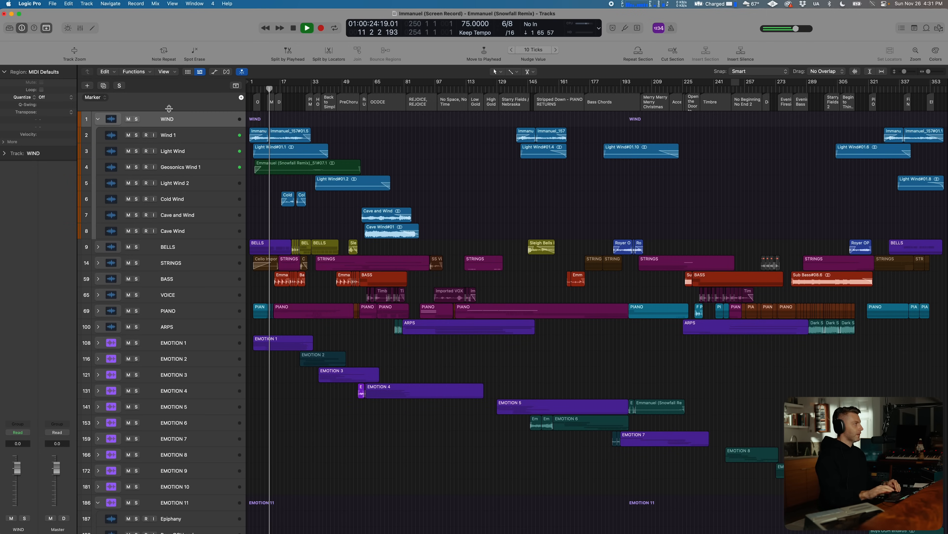
click(98, 120)
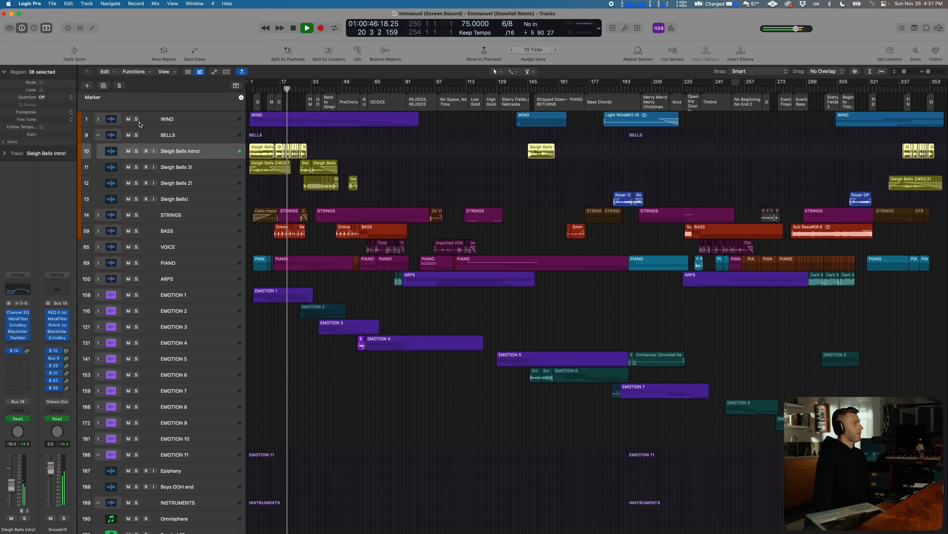
Collapse the BELLS stack, and audition the WIND stack soloed and expanded before collapsing it
click(97, 135)
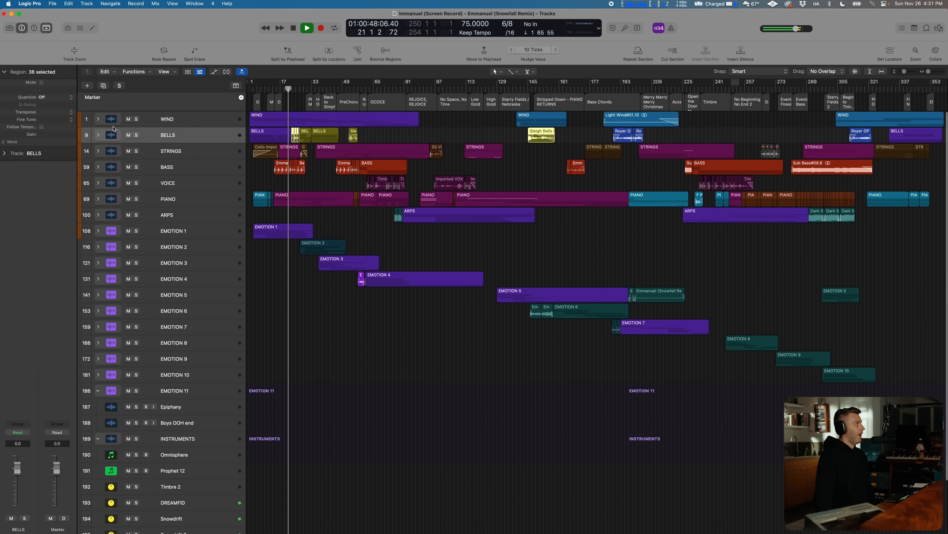
click(137, 119)
click(98, 120)
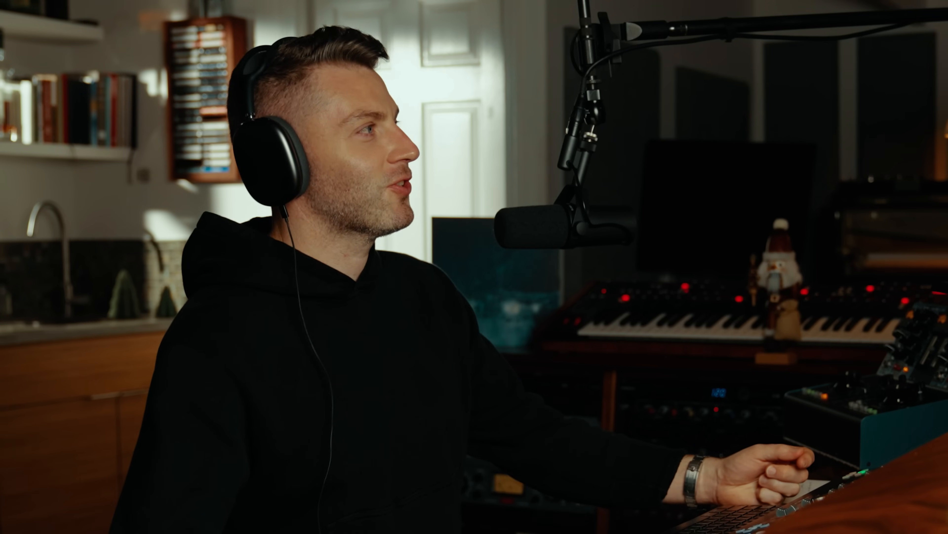
click(137, 119)
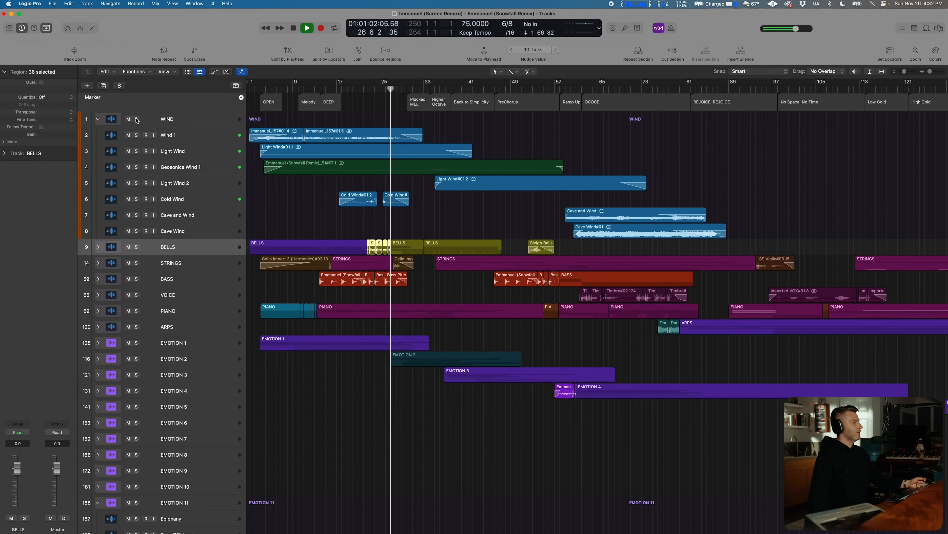
click(99, 119)
Solo the PIANO stack and expand it to show its individual tracks
key(super+Right)
key(super+Right)
key(super+Right)
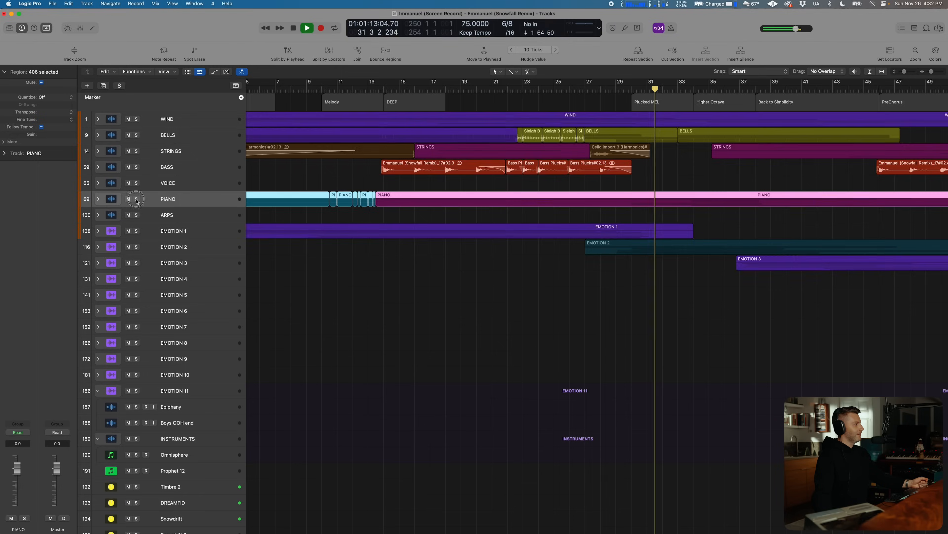
click(137, 199)
click(98, 199)
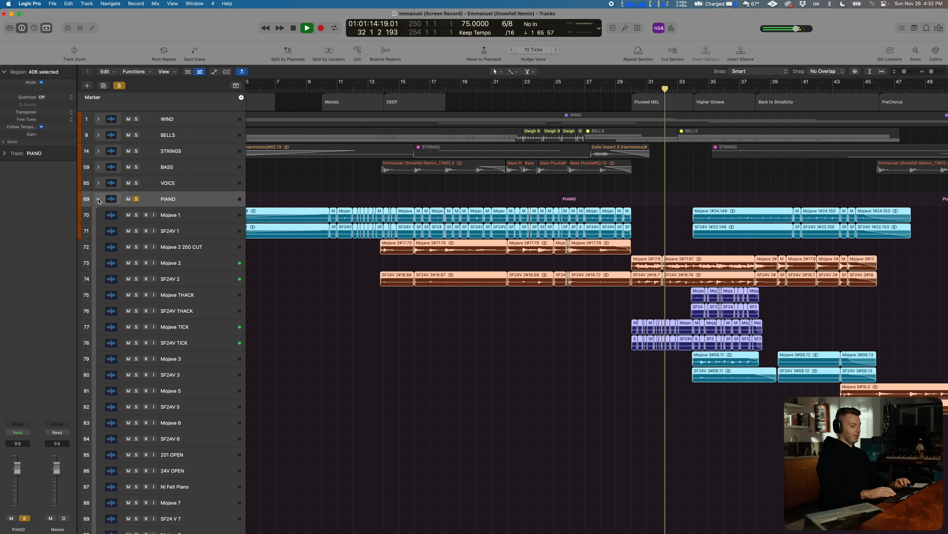
Examine the layered piano regions from the opening through the PreChorus, and clear the region selection
key(super+Left)
key(super+Up)
key(super+Up)
key(super+Right)
key(super+Right)
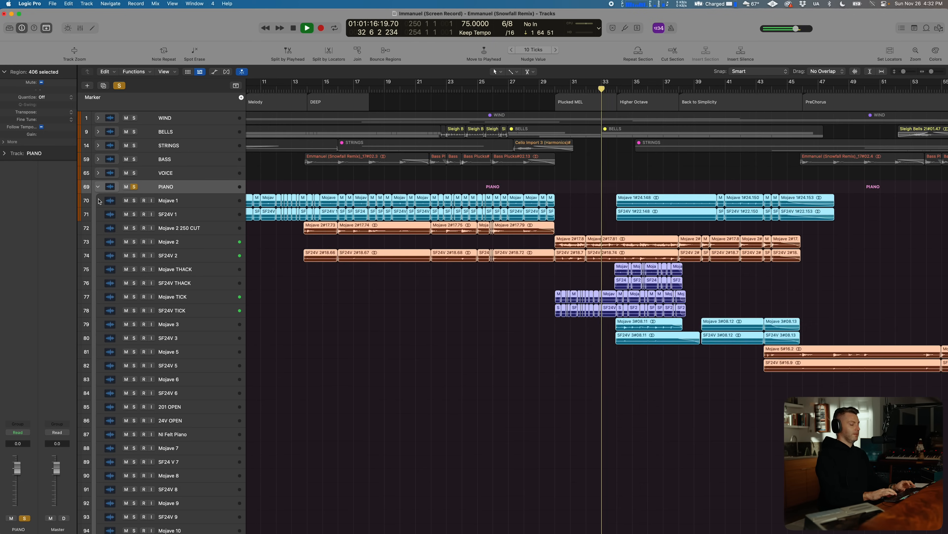
key(super+Left)
key(super+Left)
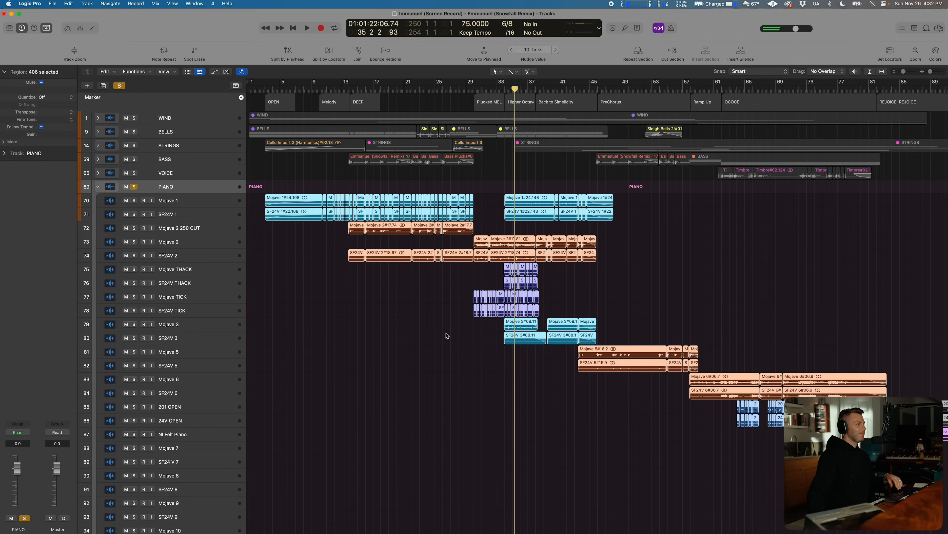
click(446, 335)
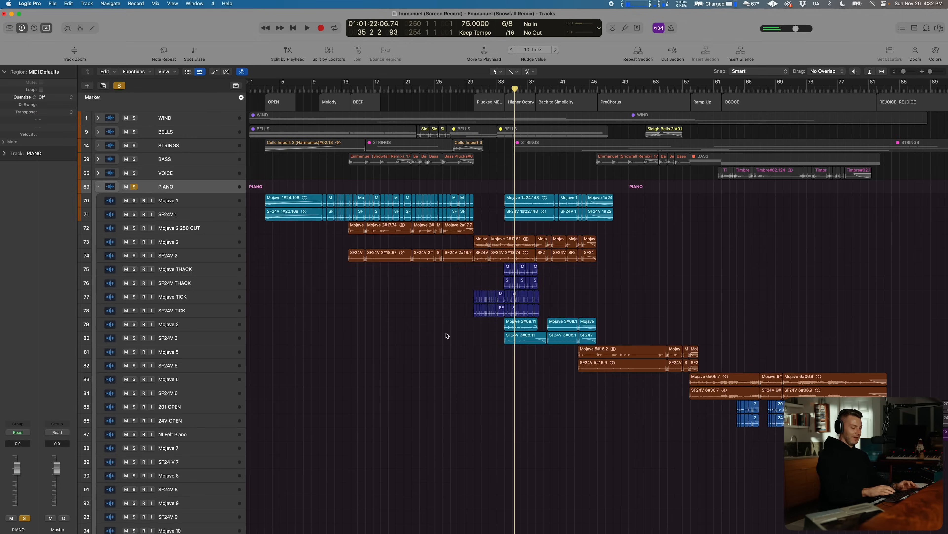
key(super+Right)
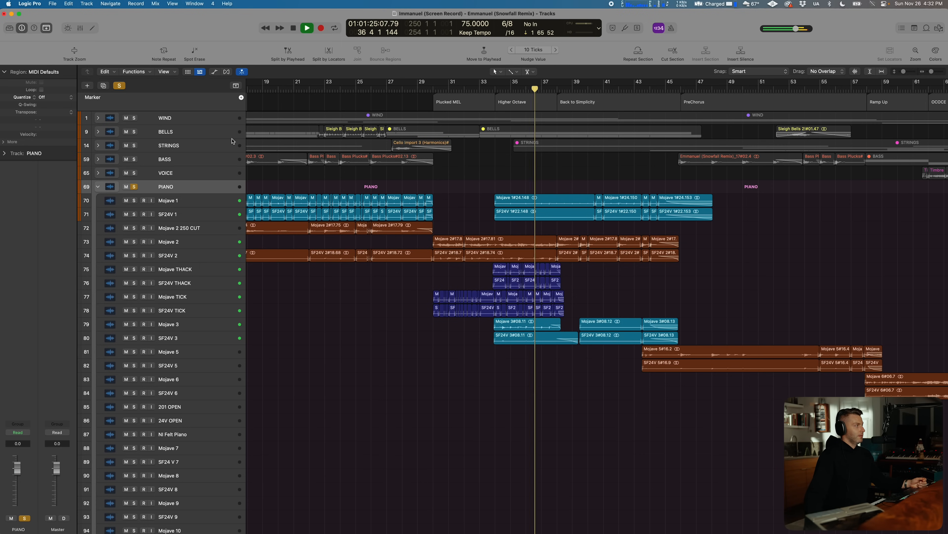
Release the solos on the PIANO stack and its Mojave 2 track, and collapse the stack
click(134, 187)
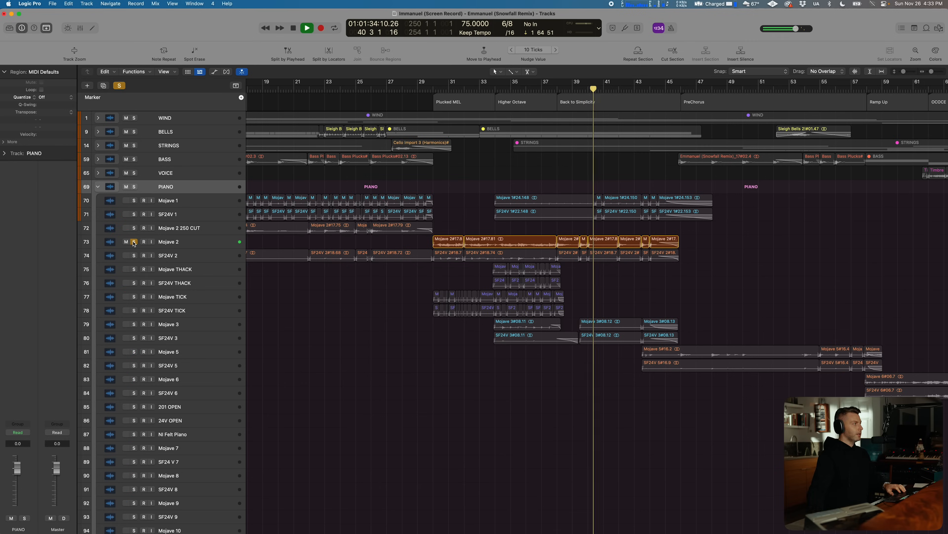
click(134, 242)
scroll(385, 226, down, 5)
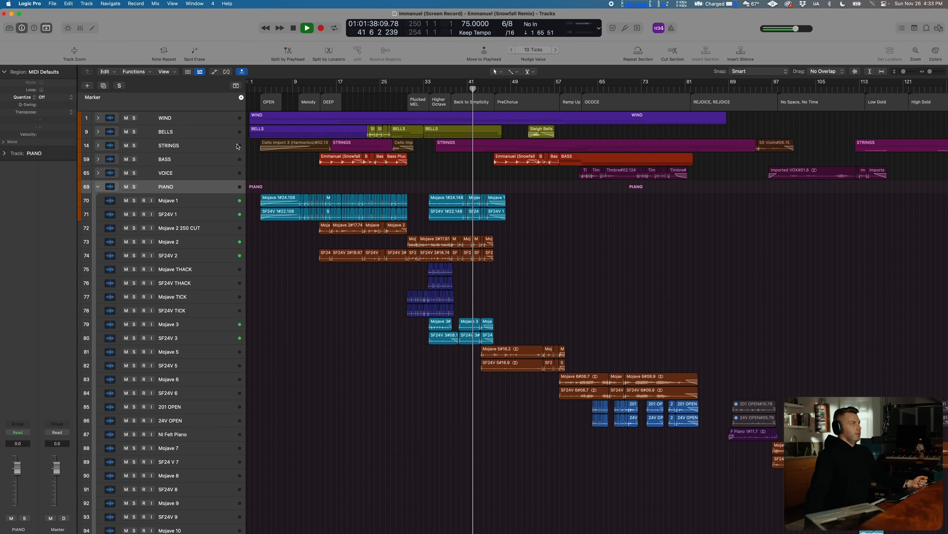
click(97, 187)
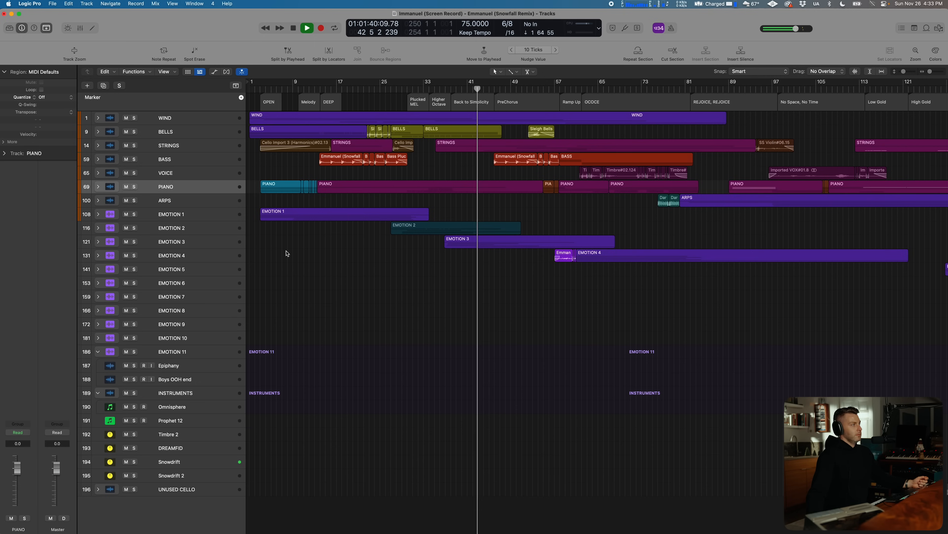
Select the EMOTION 3 stack, and expand the STRINGS stack to review its fiddle and cello tracks before collapsing it
click(190, 247)
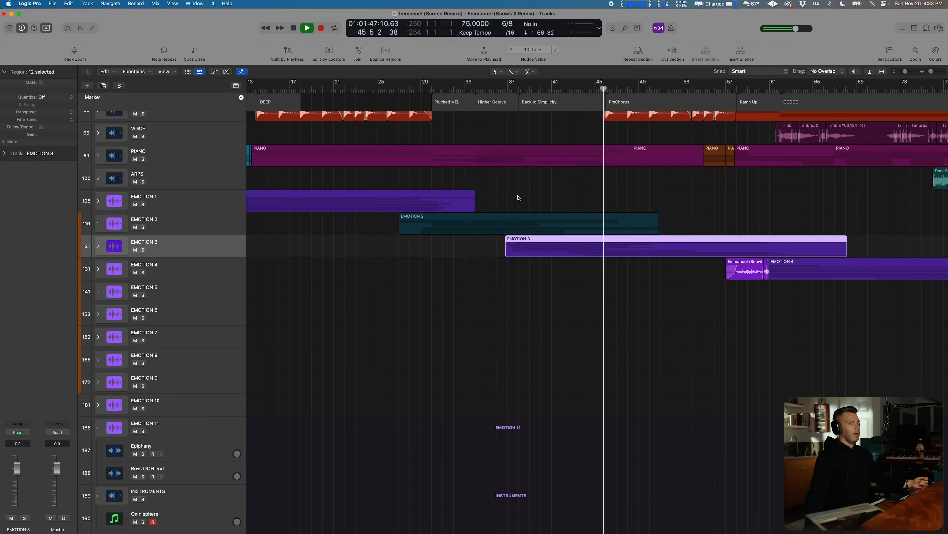
scroll(516, 197, right, 5)
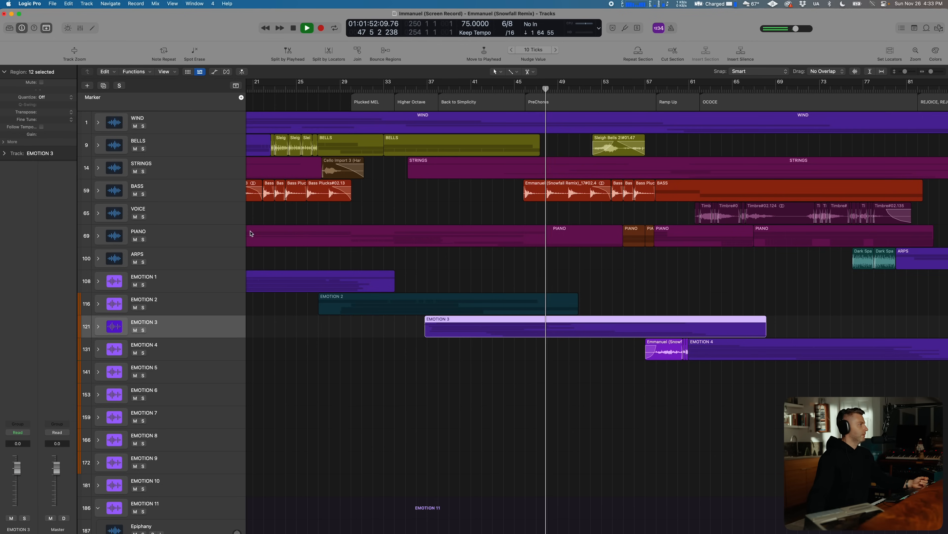
click(98, 168)
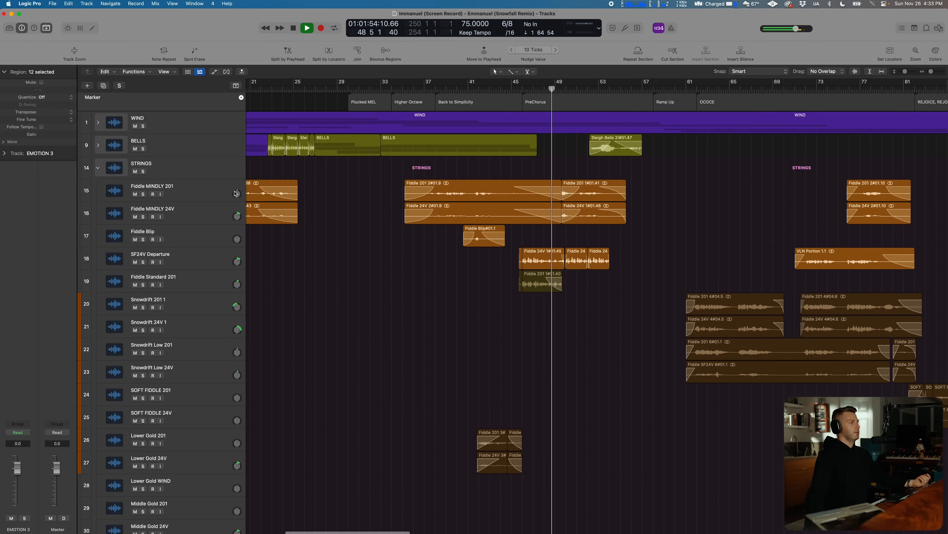
scroll(235, 193, right, 2)
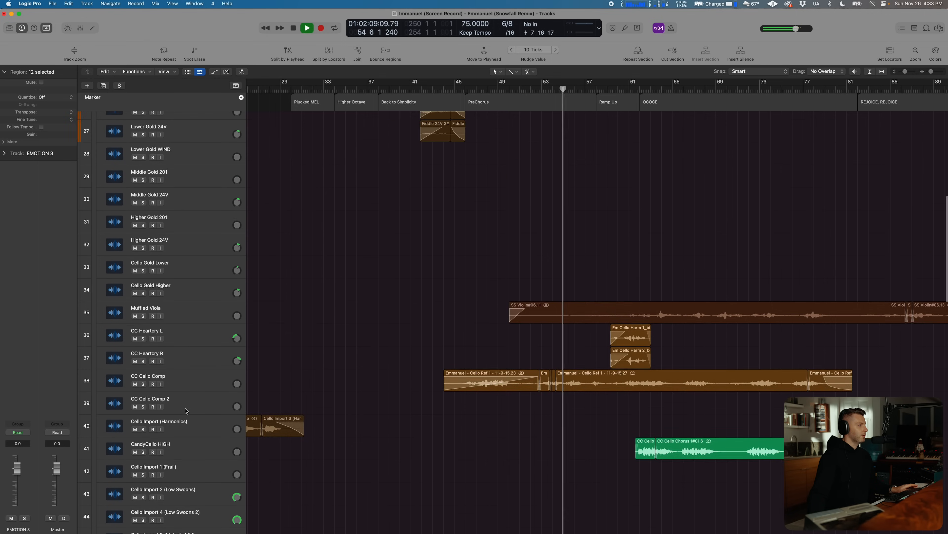
scroll(186, 411, up, 10)
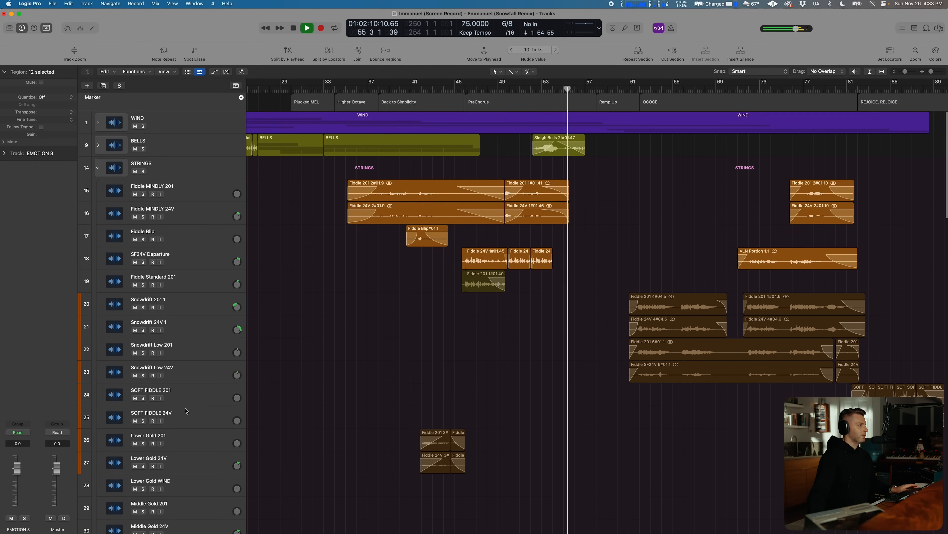
click(98, 168)
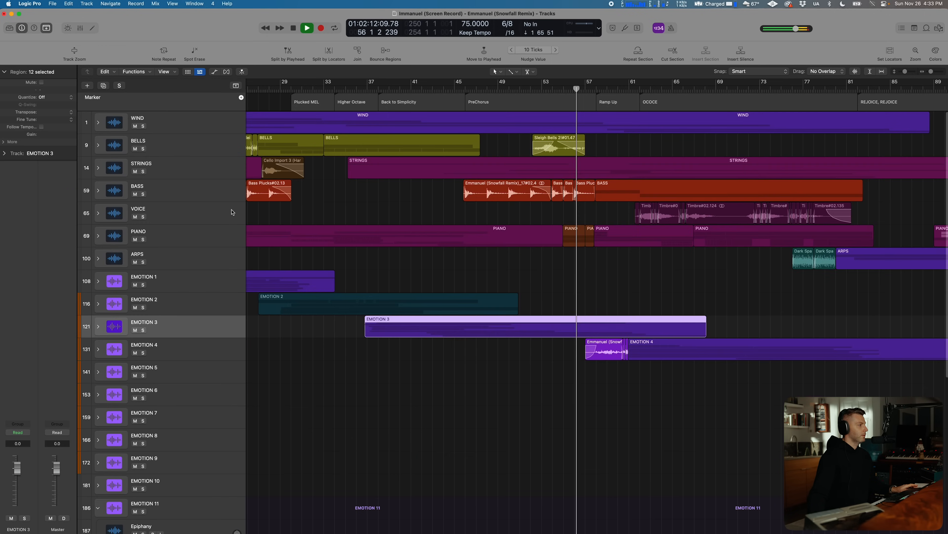
Expand the EMOTION 3 stack to review its bell, lapsteel and pad tracks, and collapse it again
click(98, 326)
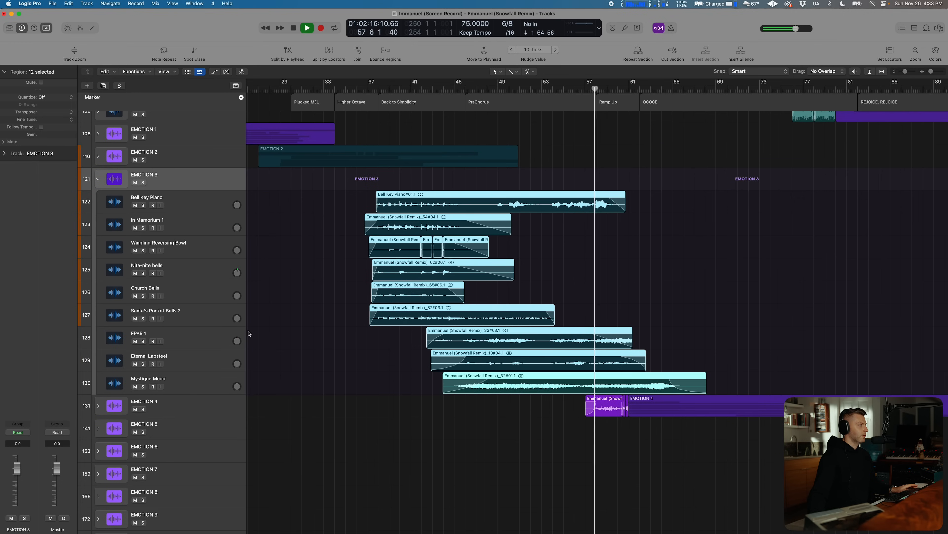
scroll(249, 332, up, 2)
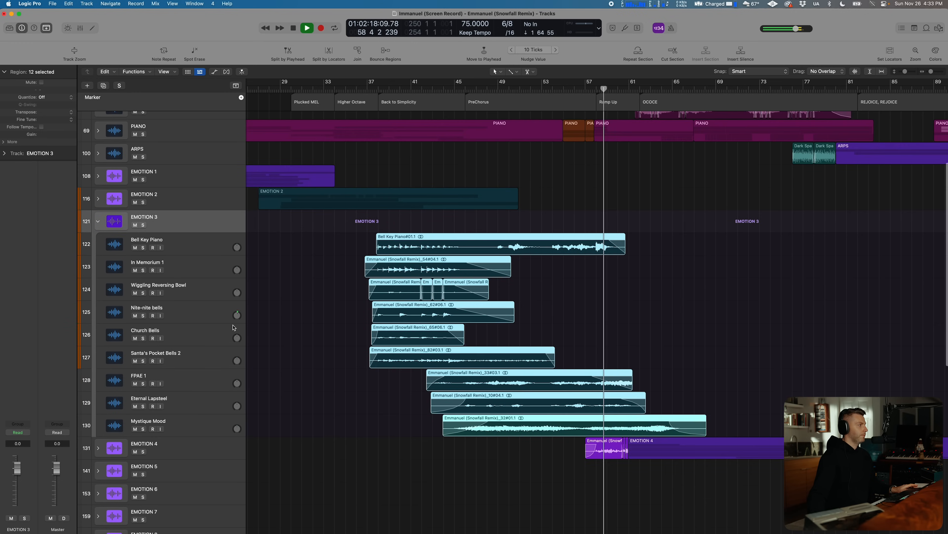
click(98, 222)
scroll(516, 278, up, 5)
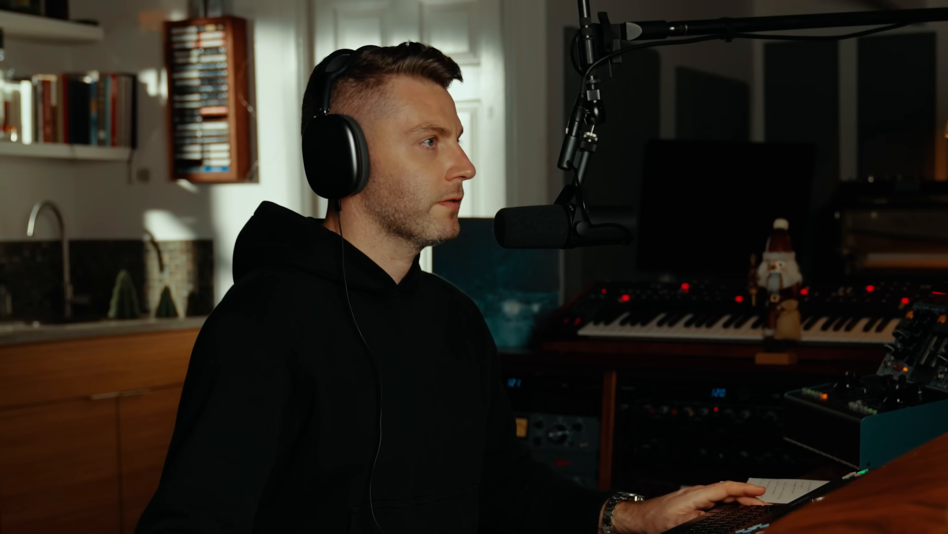
Solo the VOICE stack for the OCOCE section
scroll(508, 261, right, 5)
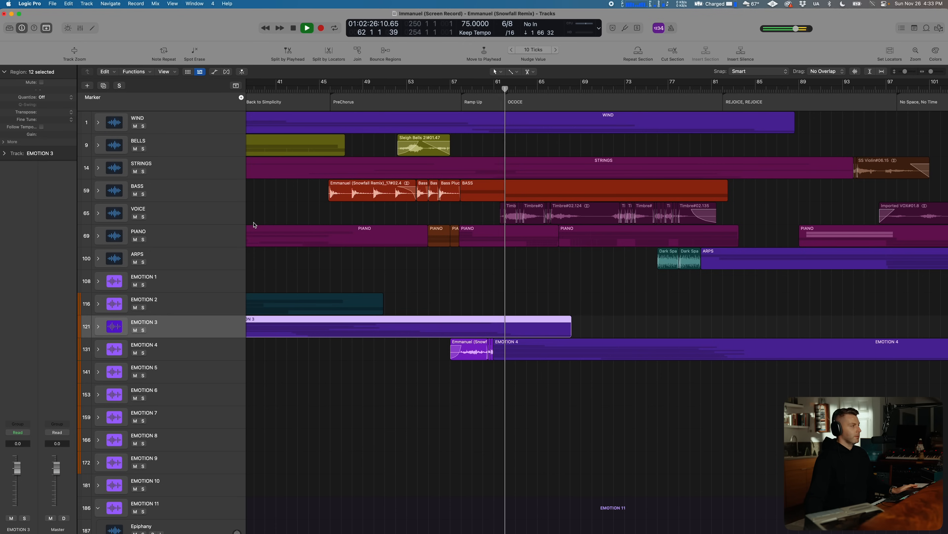
click(143, 217)
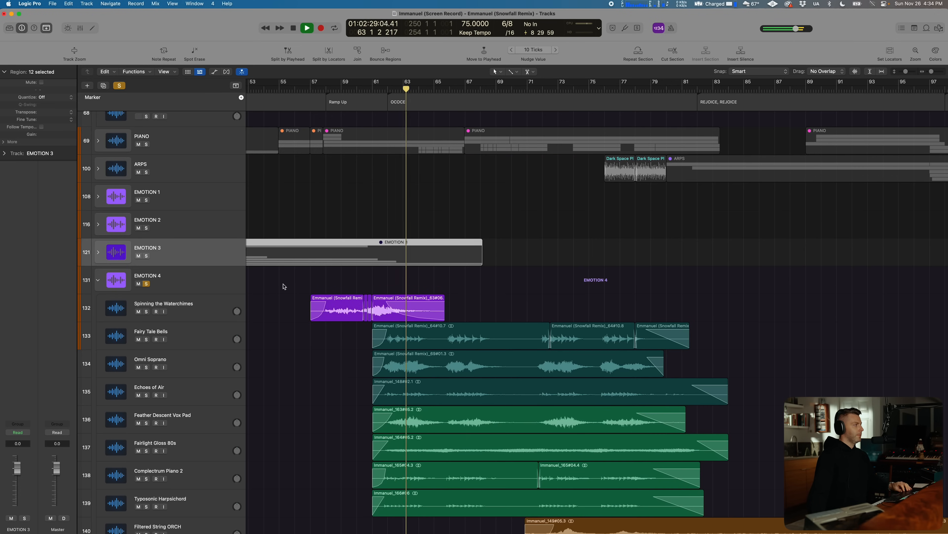
Within the EMOTION 4 stack, solo the Spinning the Waterchimes, Fairy Tale Bells and Omni Soprano tracks together during playback
scroll(167, 285, down, 3)
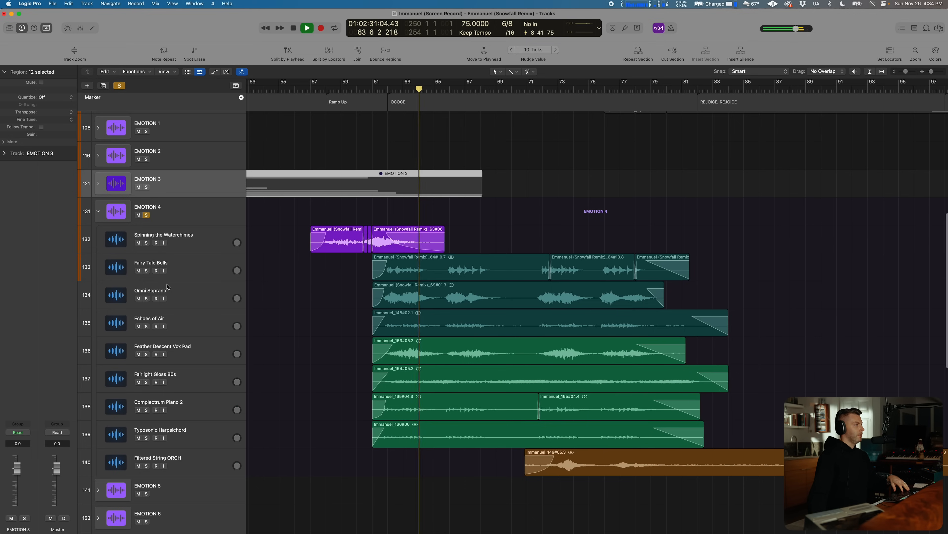
drag(146, 244, 160, 409)
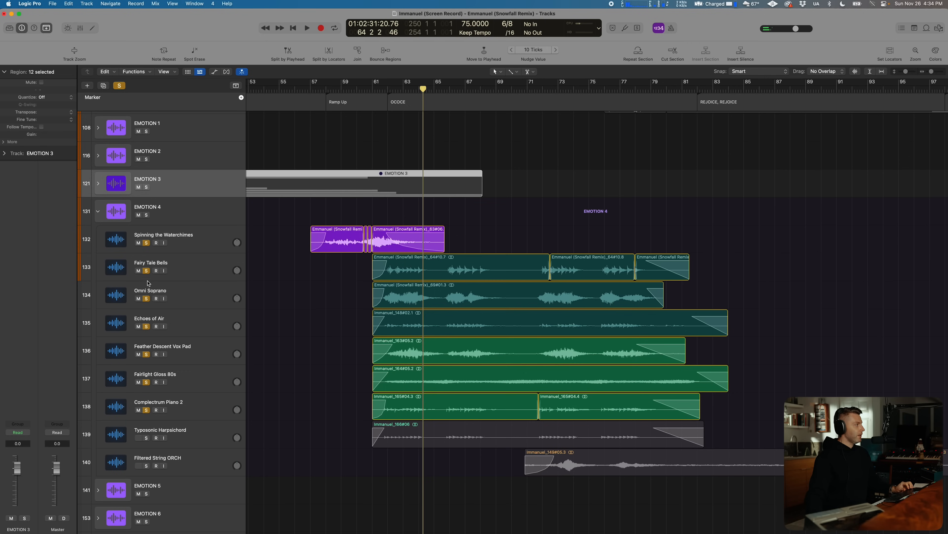
drag(147, 271, 148, 416)
click(146, 271)
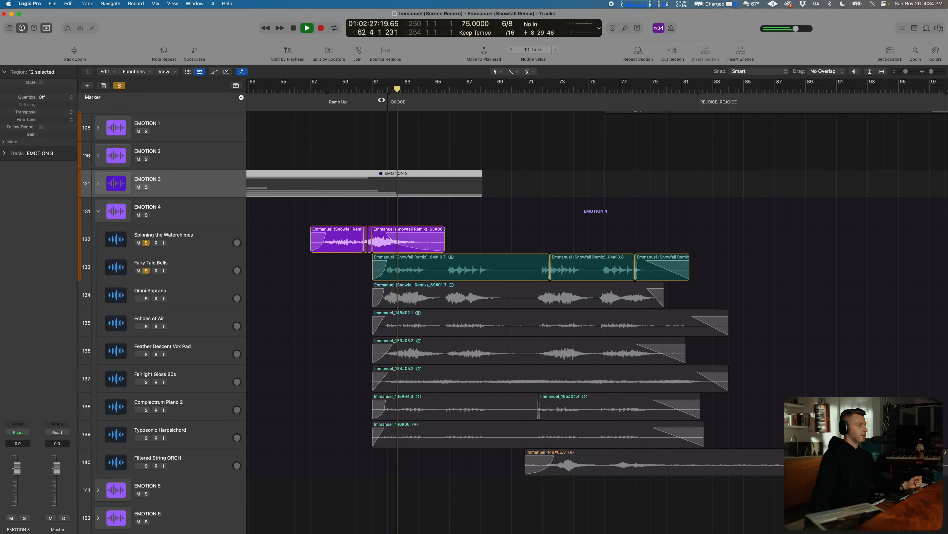
click(146, 299)
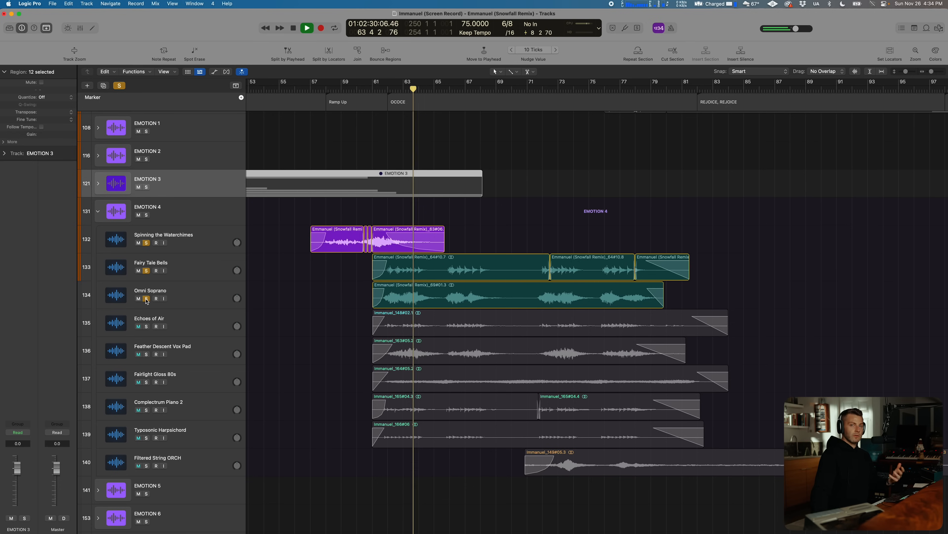
Leave only Omni Soprano soloed by releasing Fairy Tale Bells and Spinning the Waterchimes, select its track, and play it
key(space)
click(147, 270)
click(146, 243)
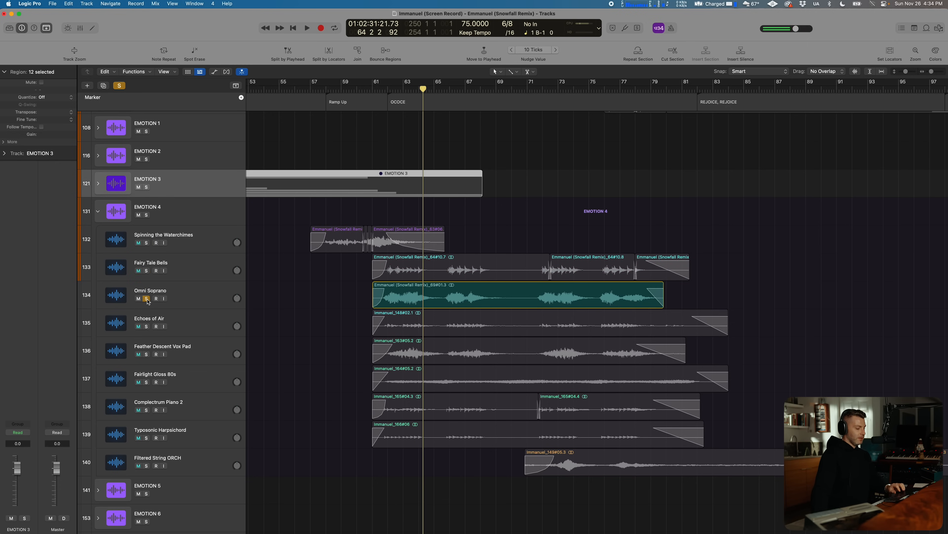
click(203, 300)
key(space)
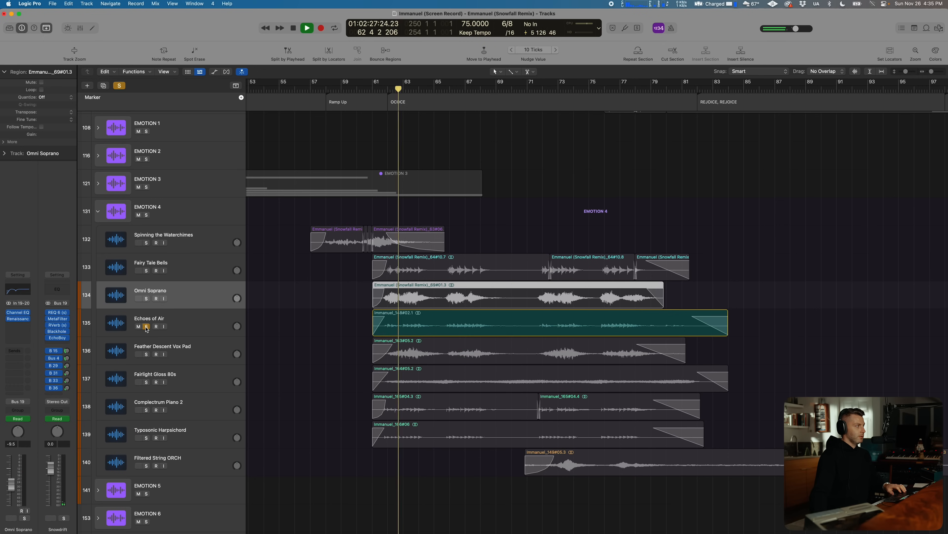
Shift the solo from Echoes of Air to Feather Descent Vox Pad, and on to Fairlight Gloss 80s through Filtered String ORCH during audition
click(146, 326)
click(147, 354)
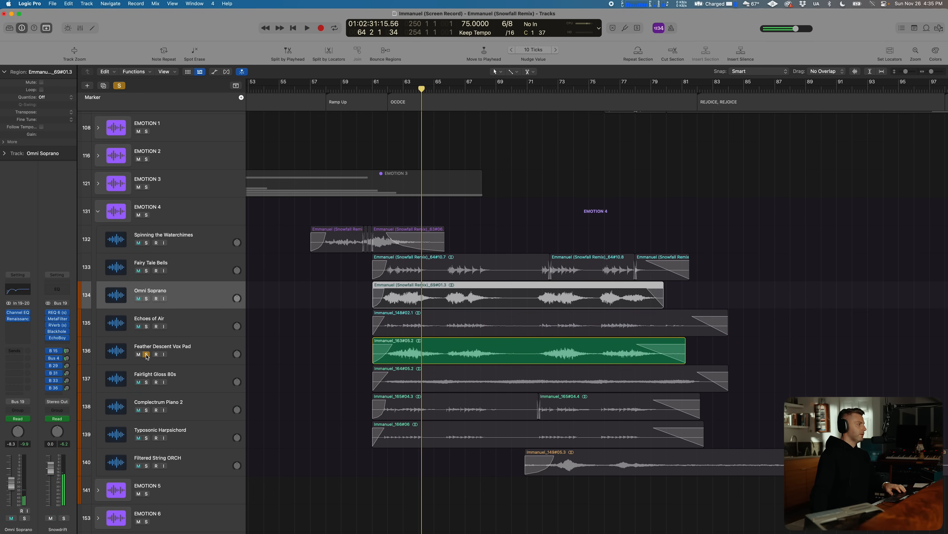
click(146, 354)
drag(146, 382, 146, 465)
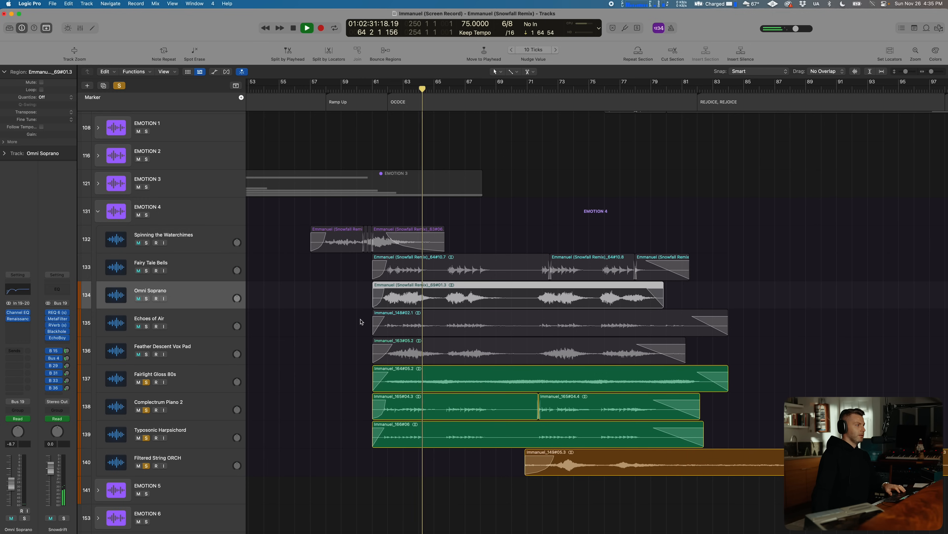
key(space)
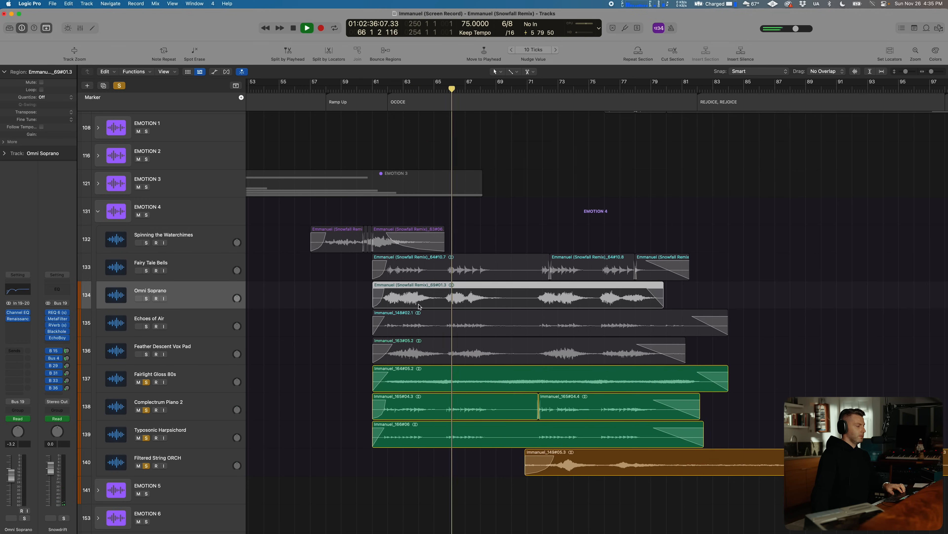
Select the tracks from Fairlight Gloss 80s through Filtered String ORCH, and collapse the EMOTION 4 stack
click(195, 460)
shift+click(190, 379)
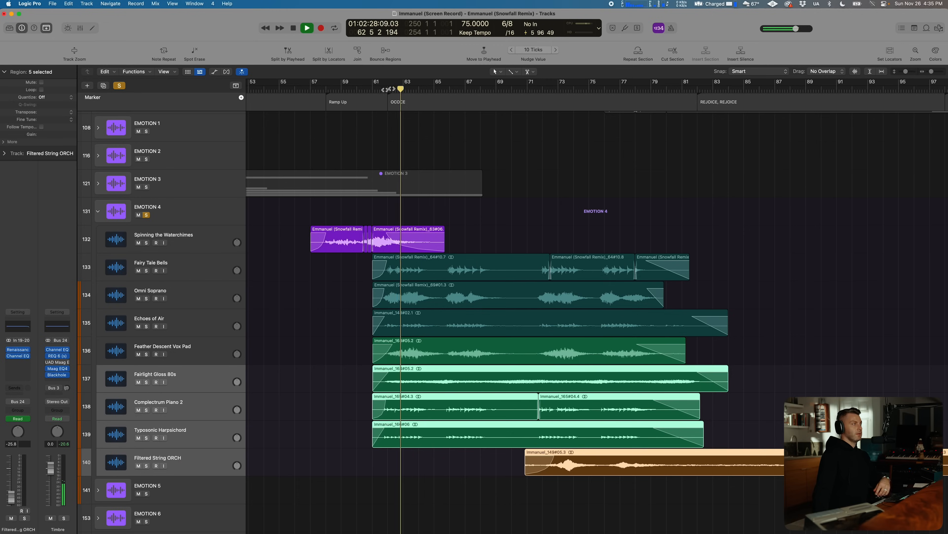
click(97, 212)
Solo the Timbre track in the VOICE stack, and release the solo on EMOTION 4
scroll(163, 204, up, 6)
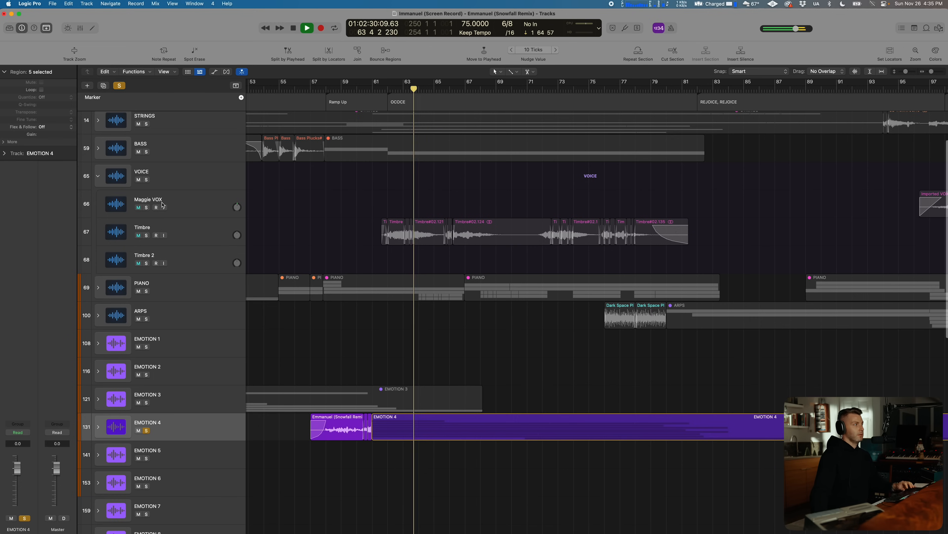
scroll(162, 204, up, 3)
click(147, 295)
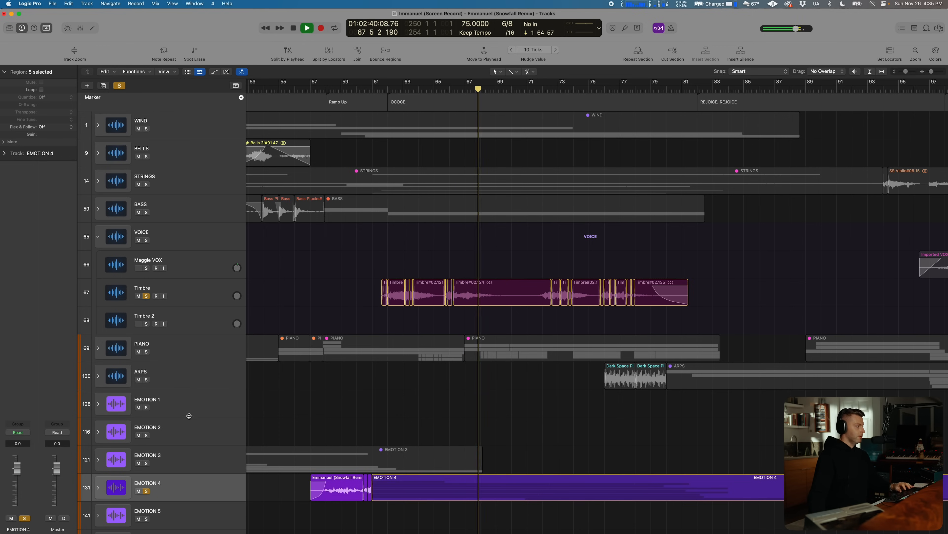
click(147, 491)
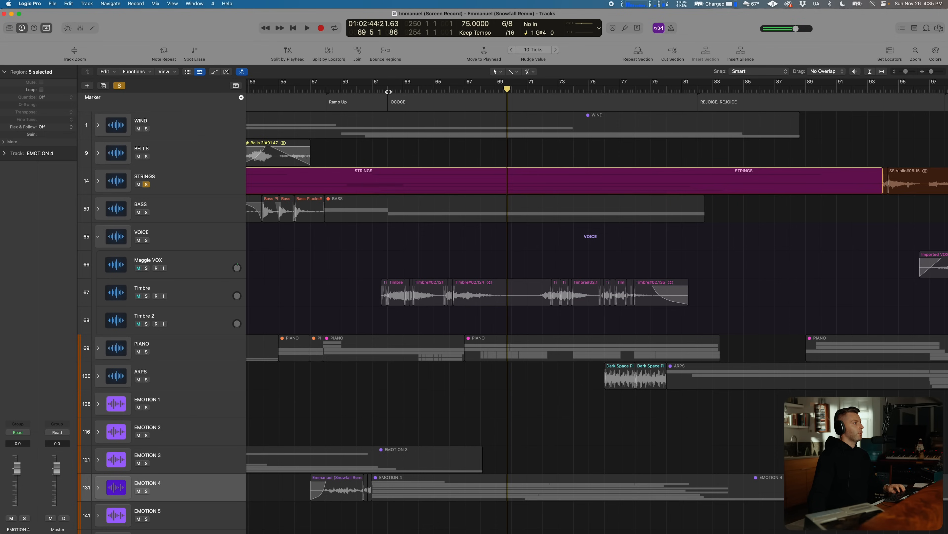
Expand the soloed STRINGS stack, and audition its fiddle tracks from the start of the OCOCE section at bar 62
click(389, 91)
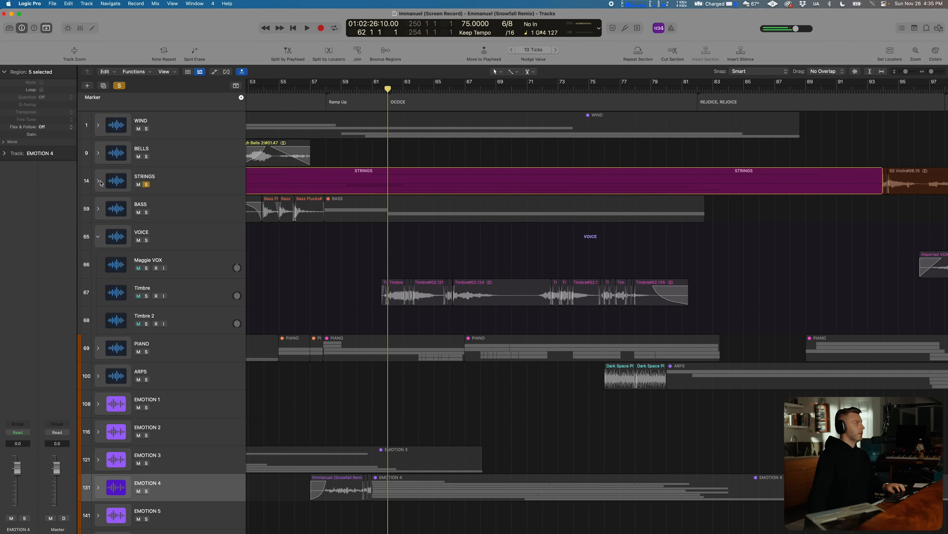
click(98, 181)
key(space)
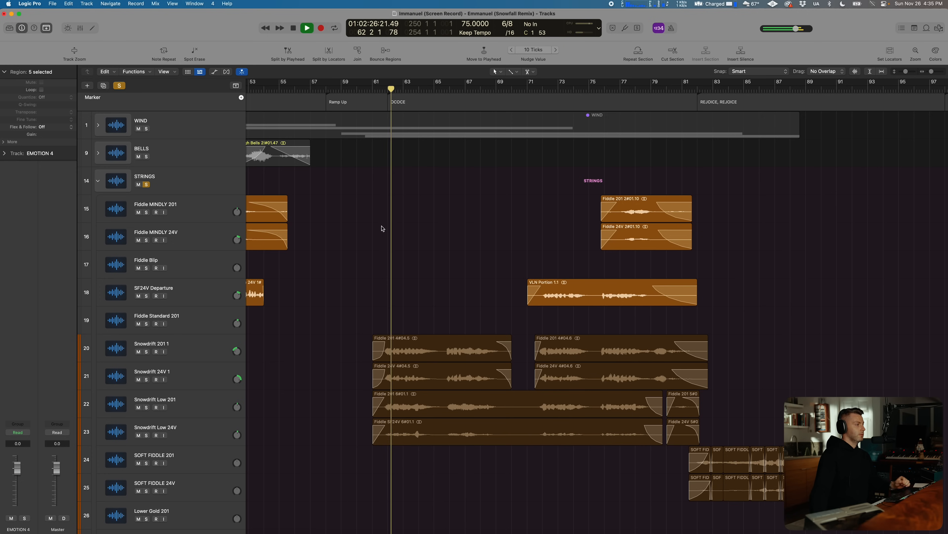
scroll(370, 231, down, 2)
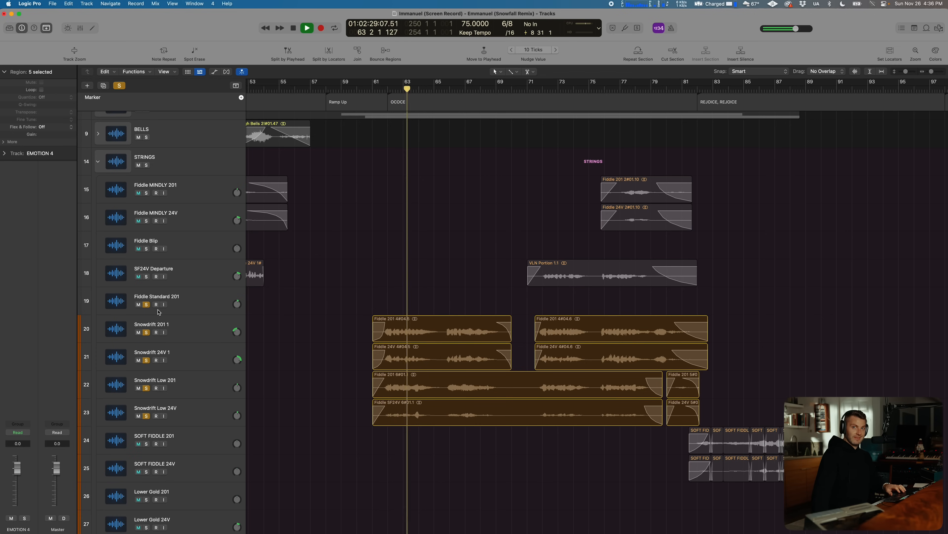
key(space)
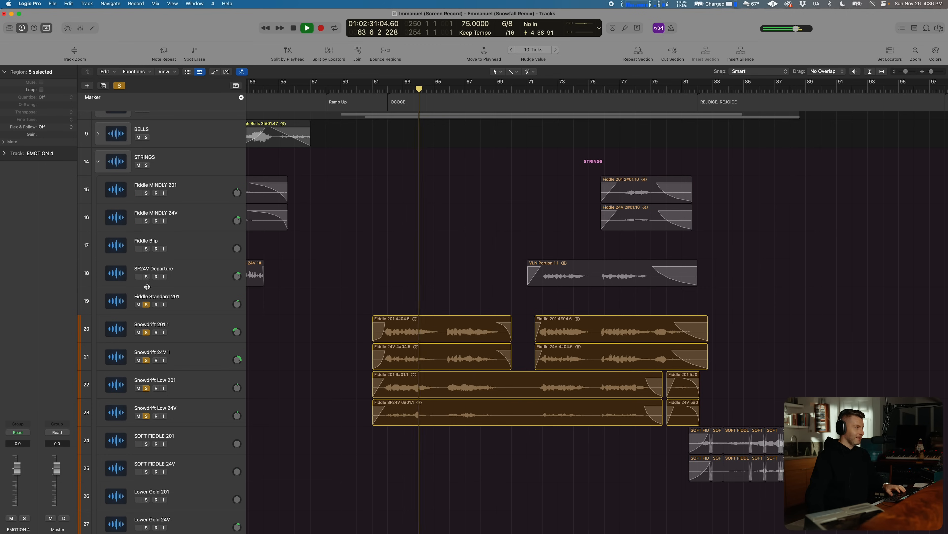
scroll(224, 331, down, 2)
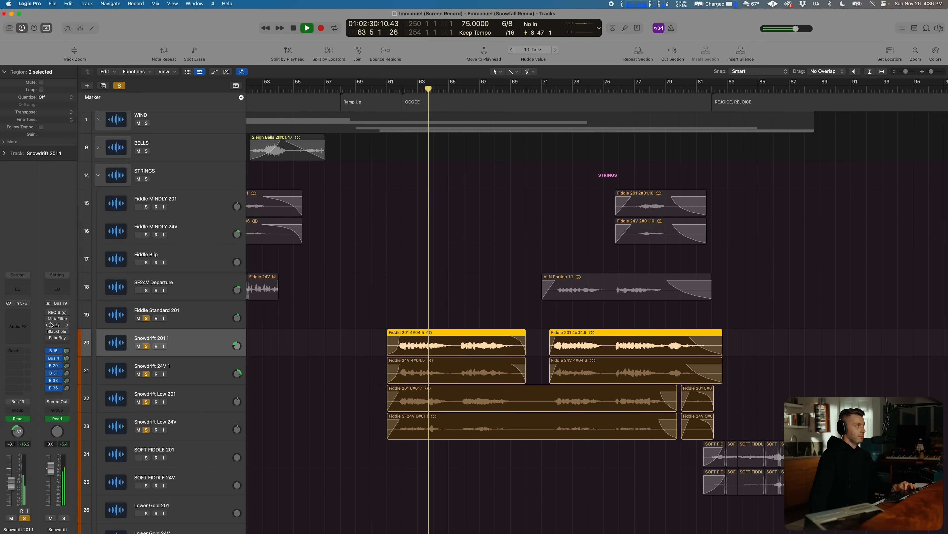
Re-enable the bypassed effects on the Snowdrift bus, and open its MetaFilter plug-in with the window moved off the fiddle regions
click(48, 312)
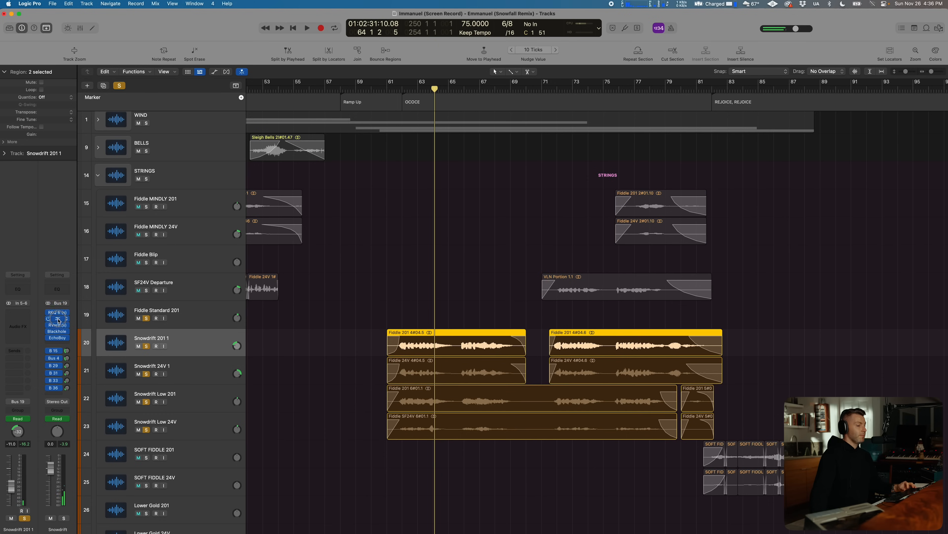
click(58, 320)
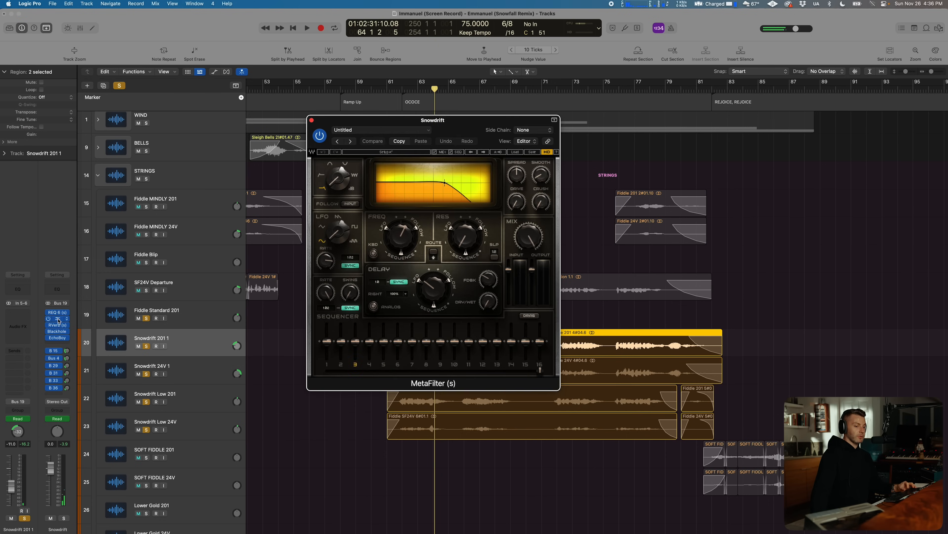
drag(470, 120, 788, 113)
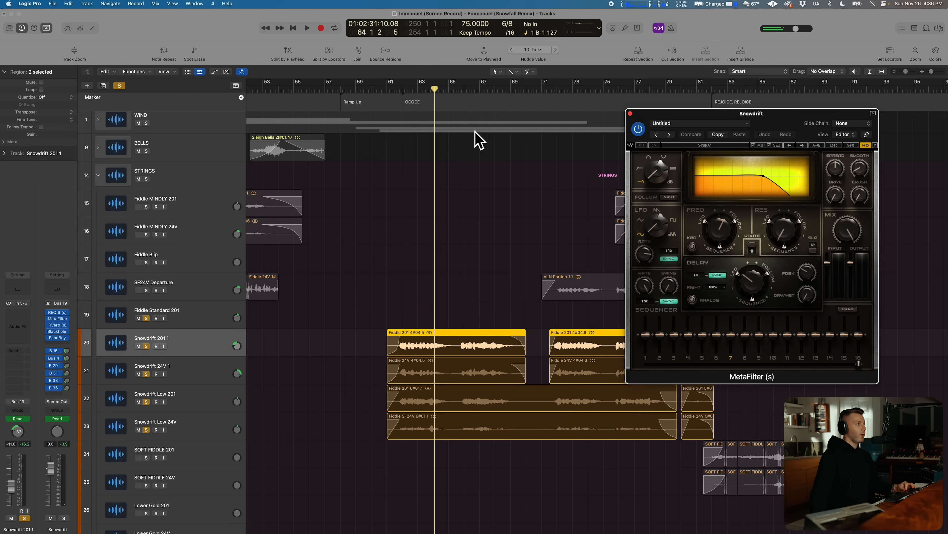
Play the soloed Snowdrift fiddles from bar 62 while watching the MetaFilter, and reposition the plug-in window
click(401, 89)
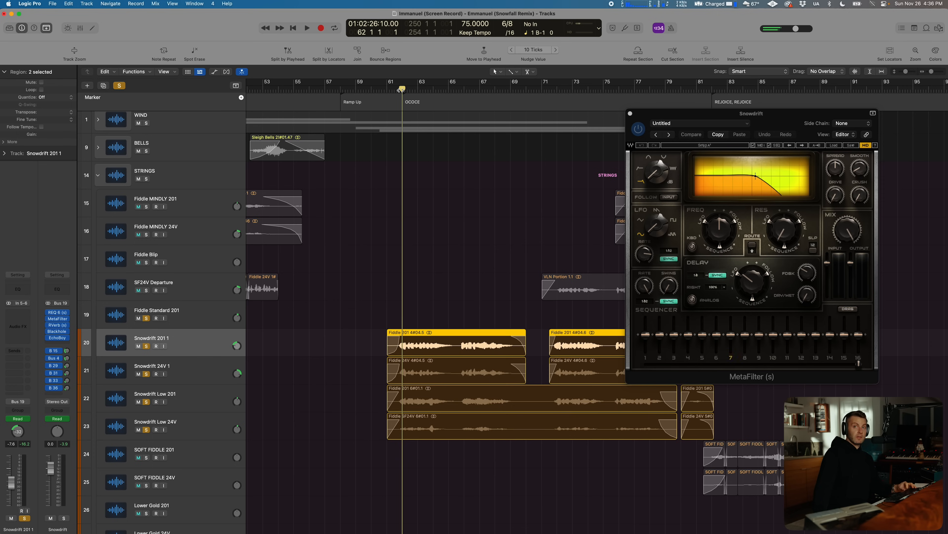
key(space)
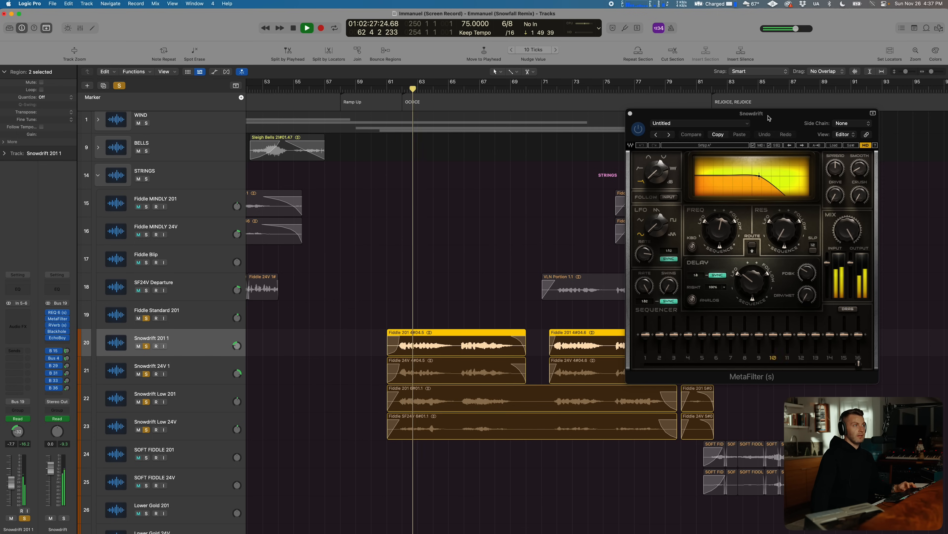
drag(769, 119, 636, 179)
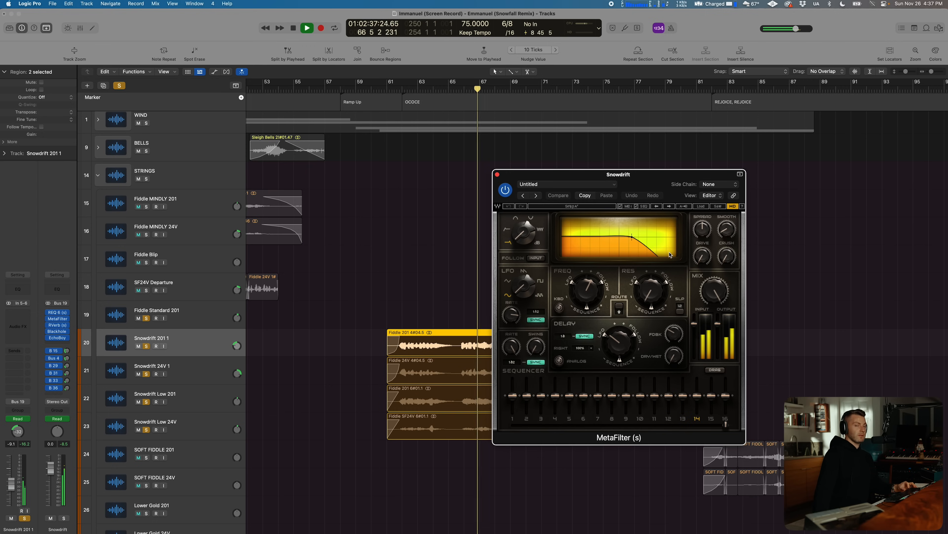
key(space)
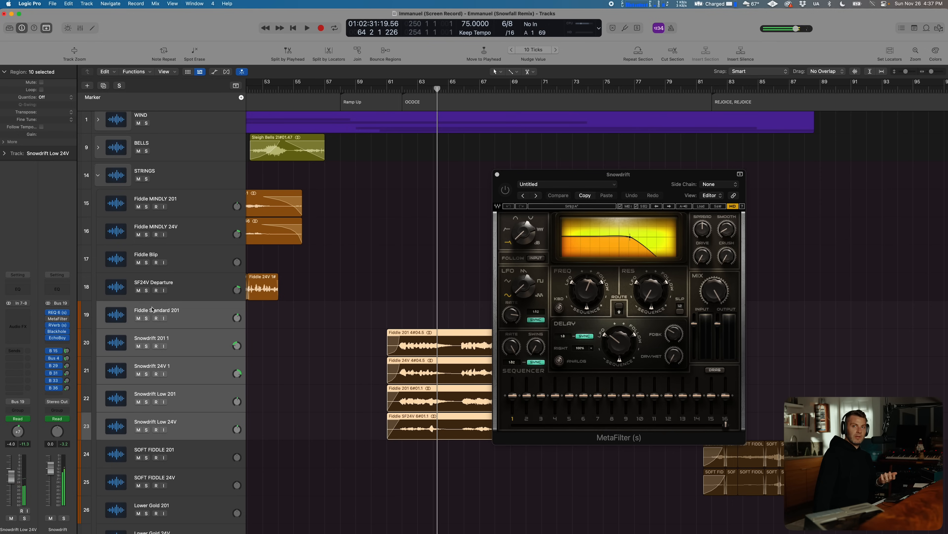
Switch on the MetaFilter on the Snowdrift bus, and play the arrangement from just before the OCOCE section
click(507, 190)
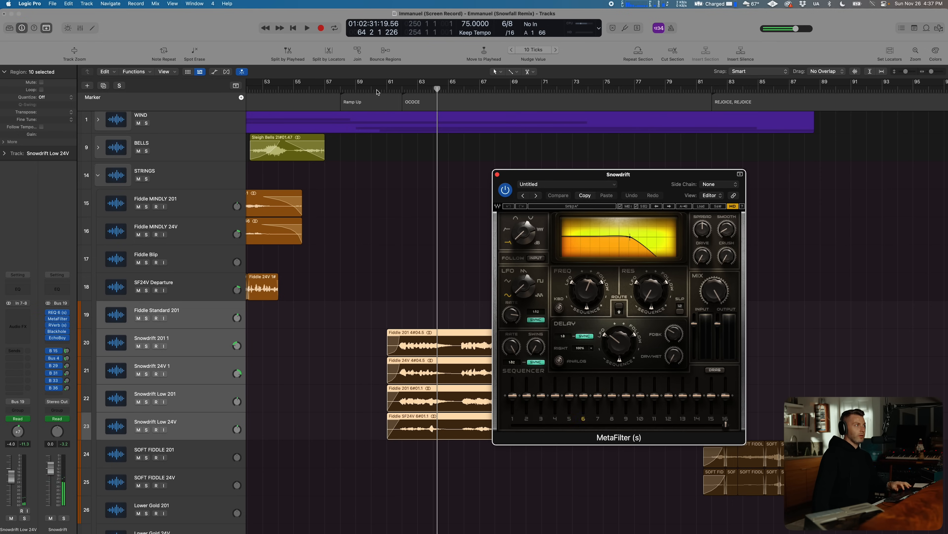
click(394, 90)
key(space)
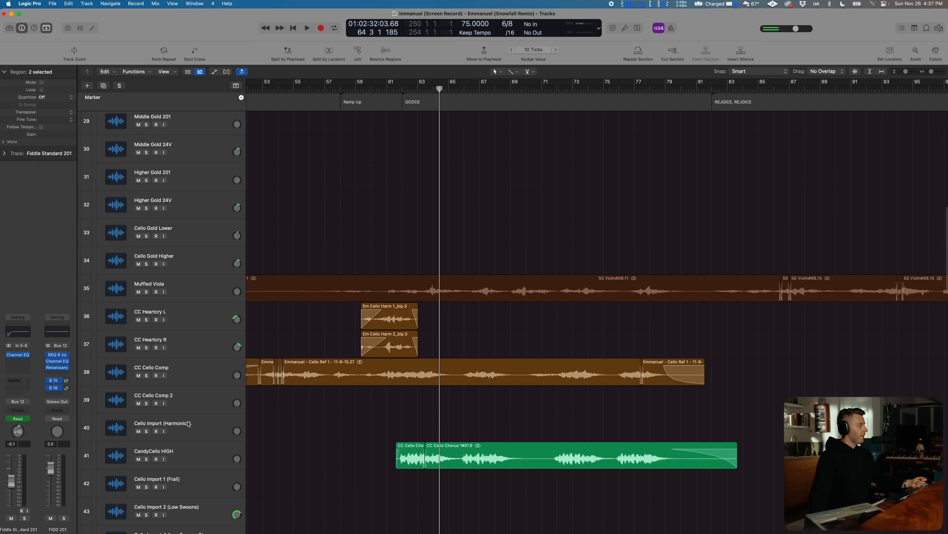
Solo the string tracks from Muffled Viola through CandyCello HIGH, and play them from the start of the OCOCE section
click(183, 290)
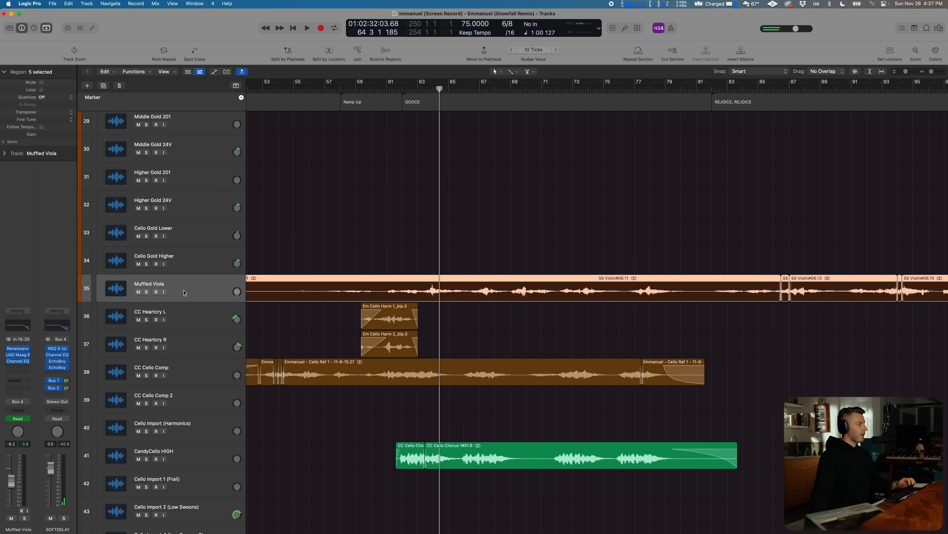
shift+click(215, 454)
key(s)
click(399, 89)
key(space)
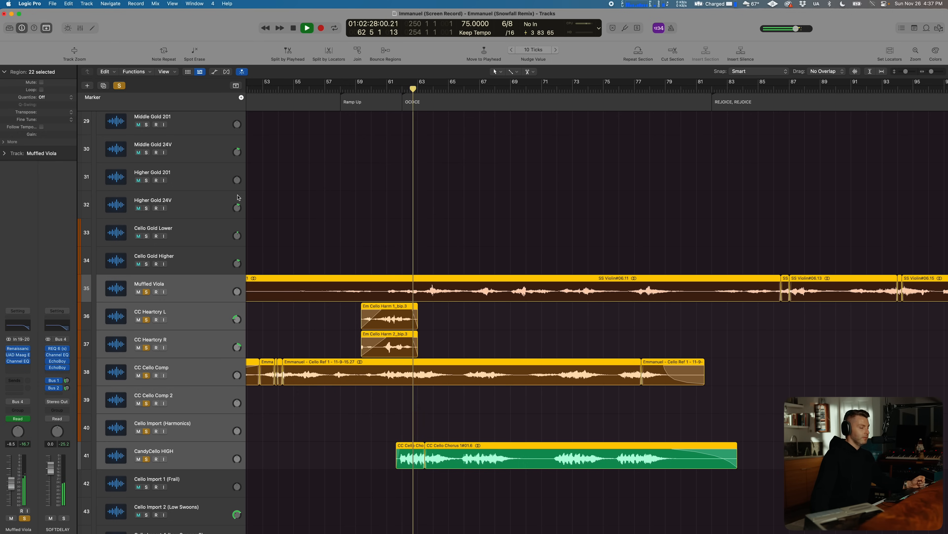
scroll(238, 198, down, 1)
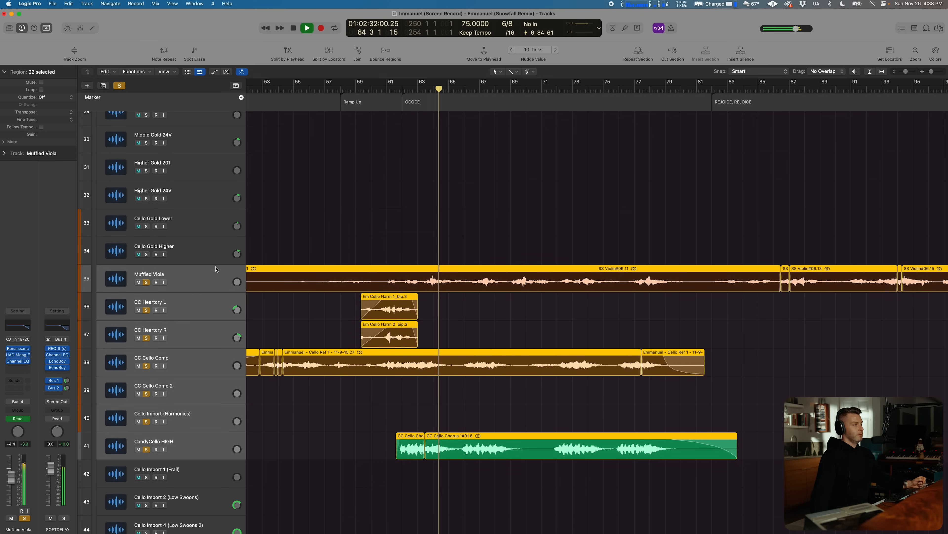
Unsolo Muffled Viola to hear the cellos alone, and unsolo the tracks from CC Heartcry L through CandyCello HIGH
click(198, 277)
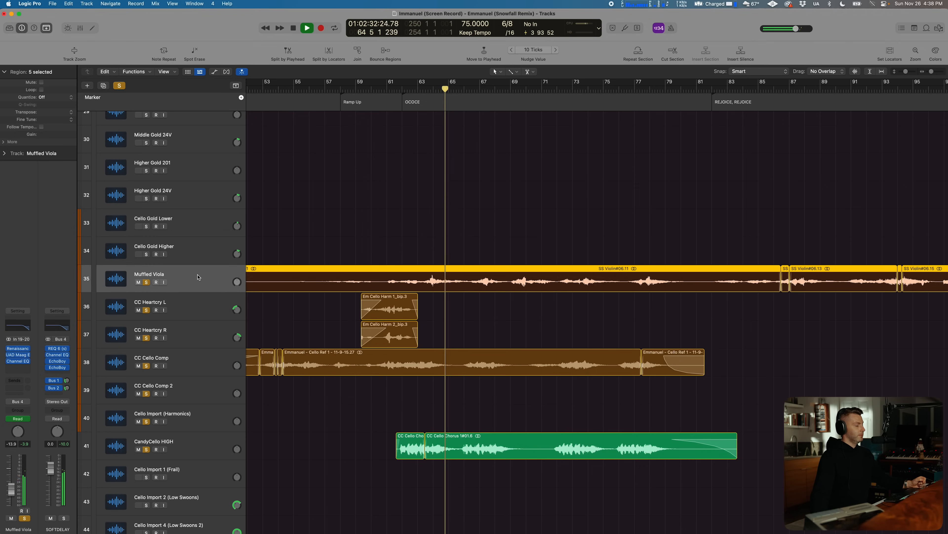
click(147, 283)
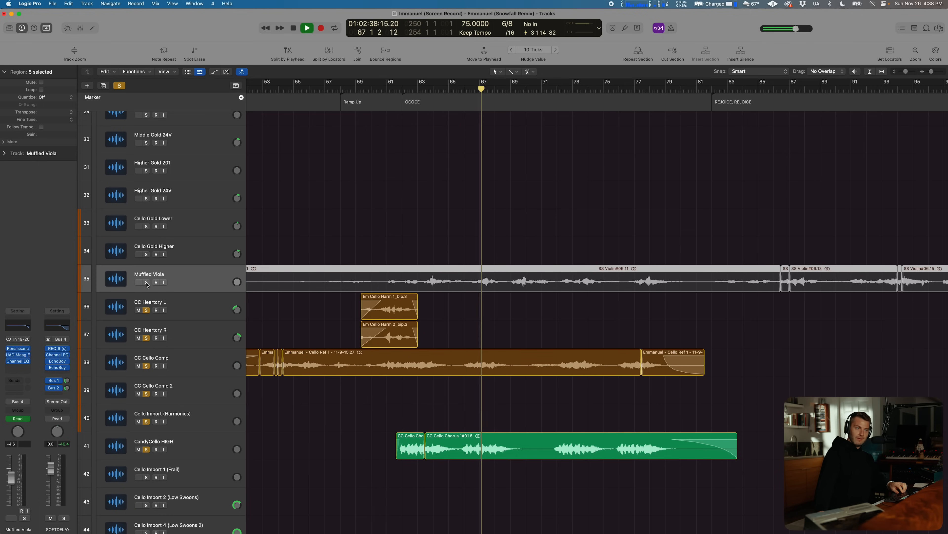
click(202, 440)
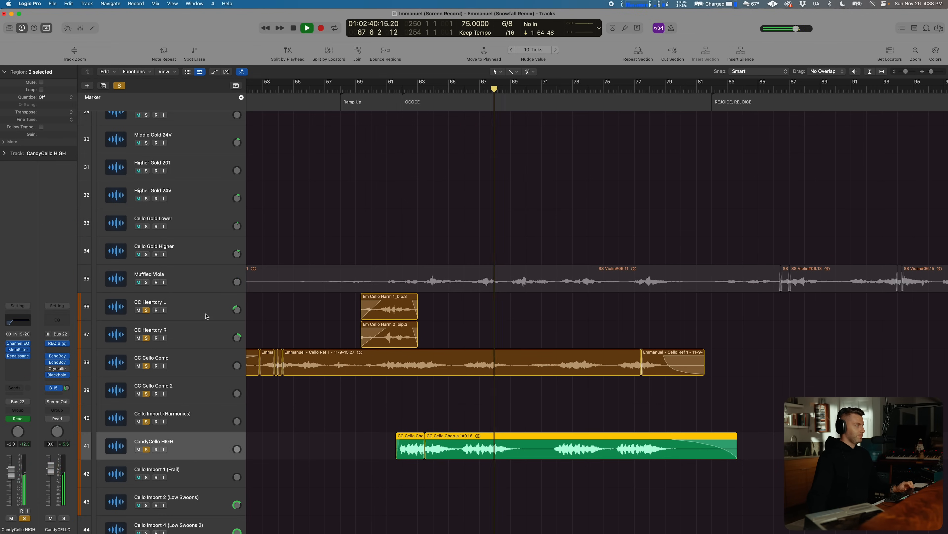
shift+click(202, 310)
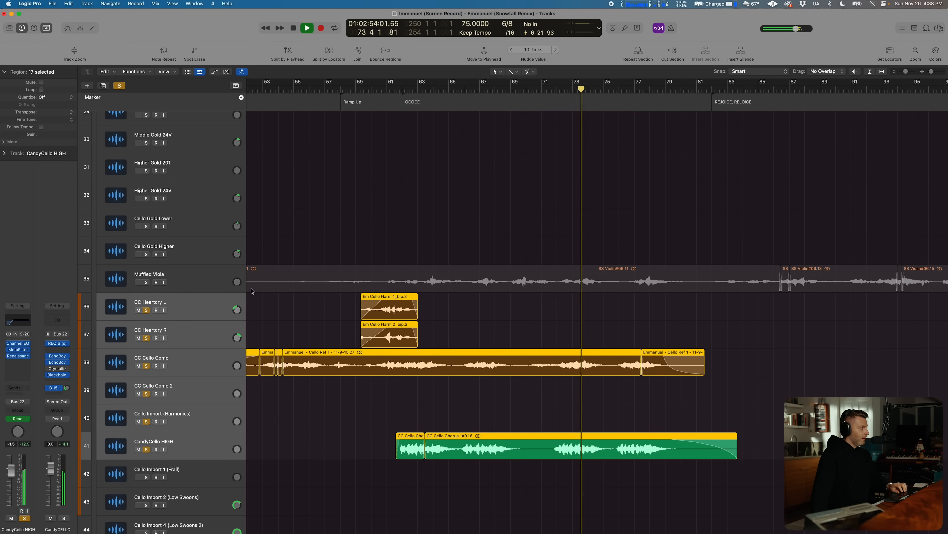
click(145, 310)
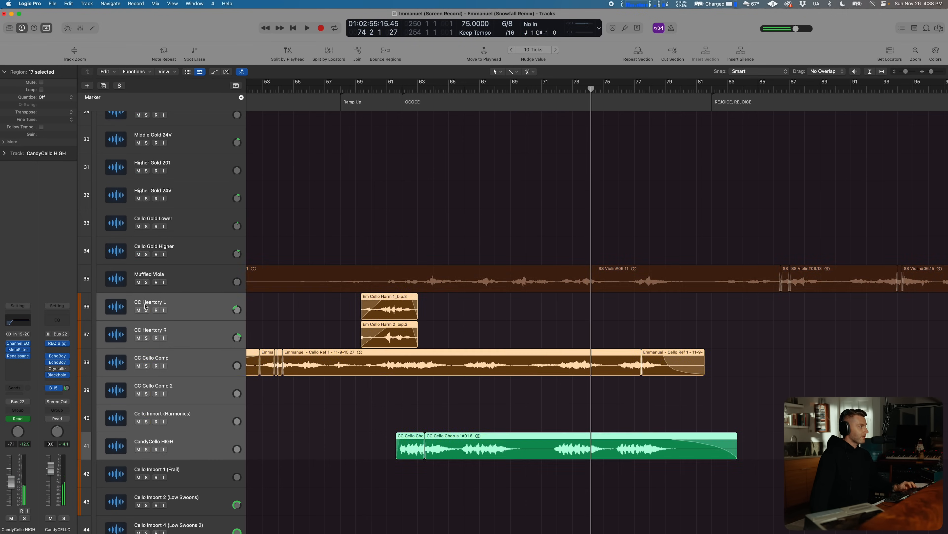
Collapse the STRINGS and VOICE track stacks while the full arrangement plays through the OCOCE section
scroll(147, 312, down, 10)
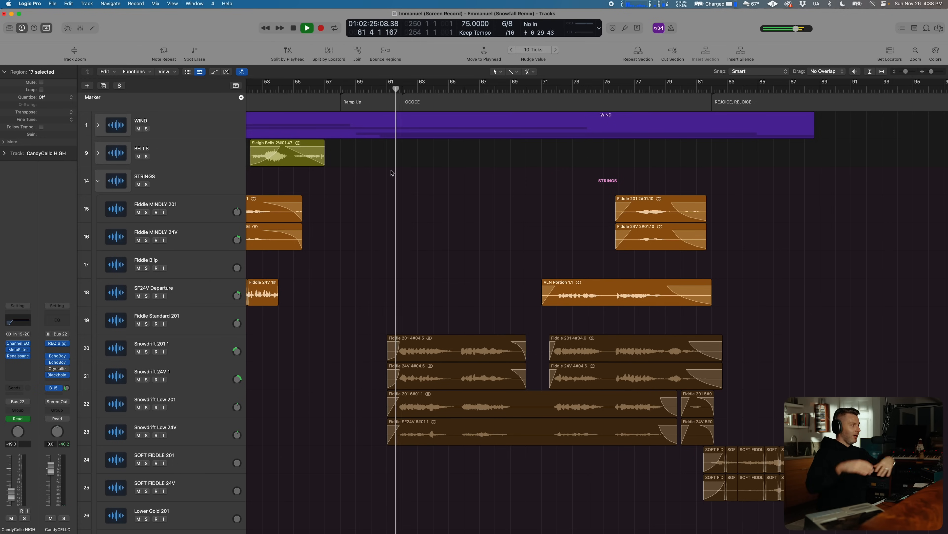
click(98, 182)
scroll(433, 249, down, 3)
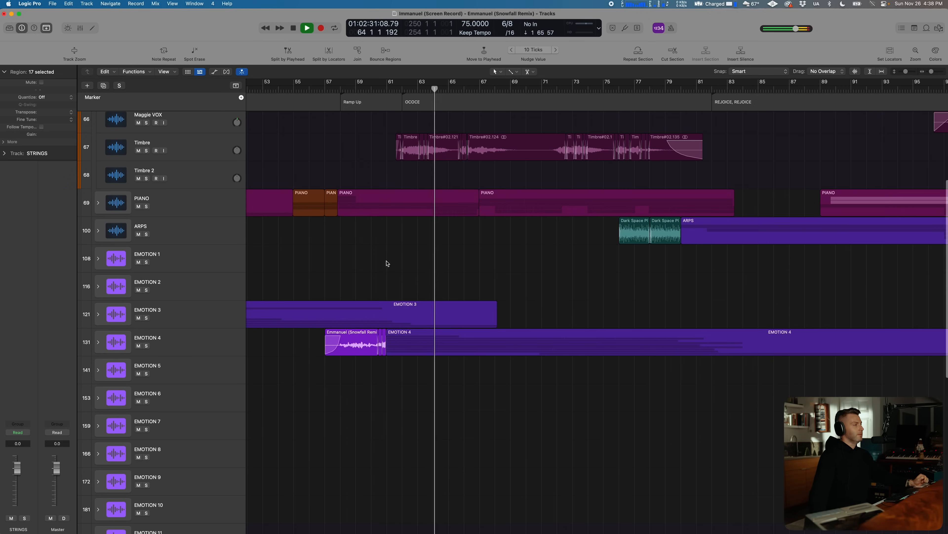
scroll(390, 262, right, 3)
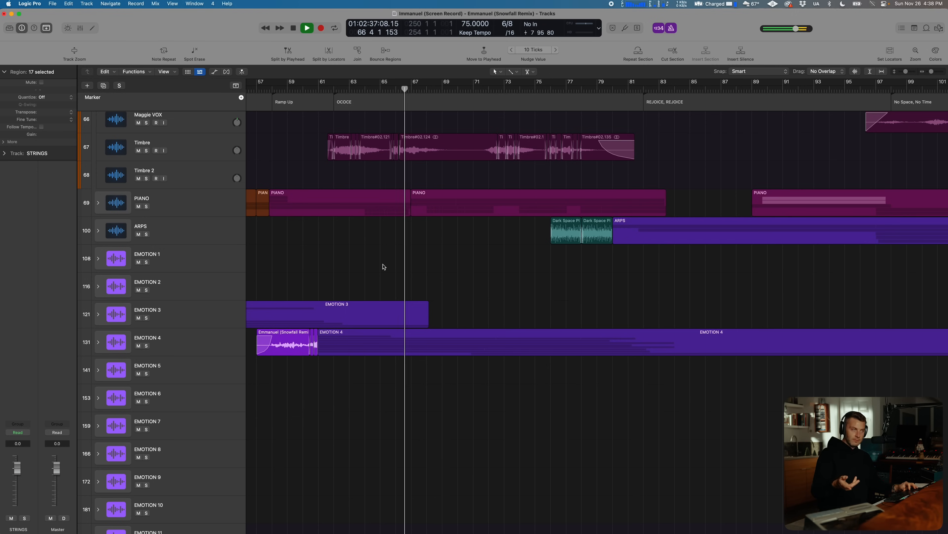
scroll(368, 276, right, 5)
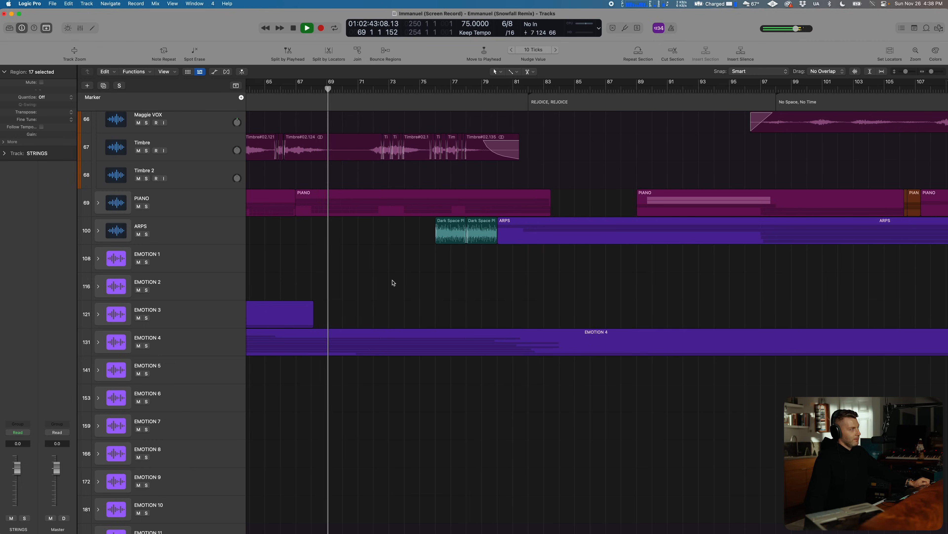
scroll(393, 282, up, 5)
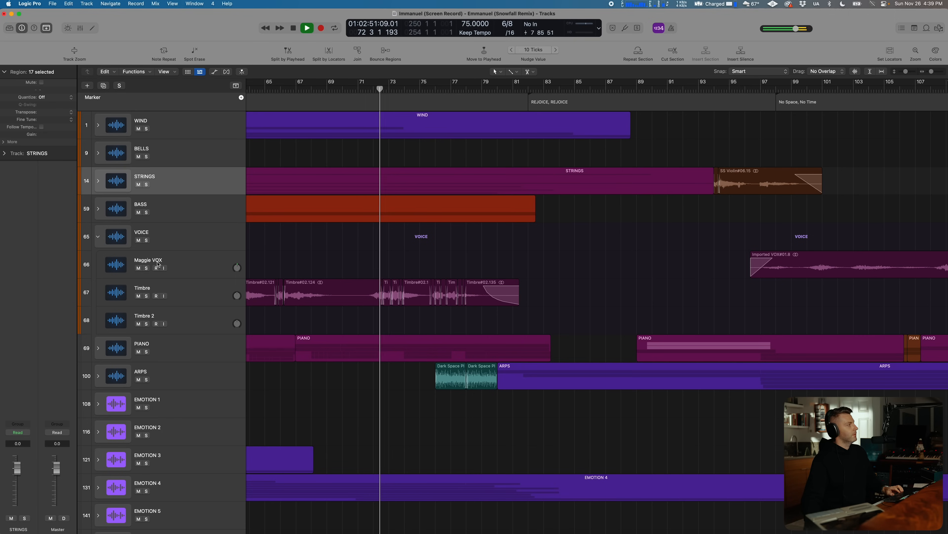
click(98, 236)
scroll(384, 243, right, 5)
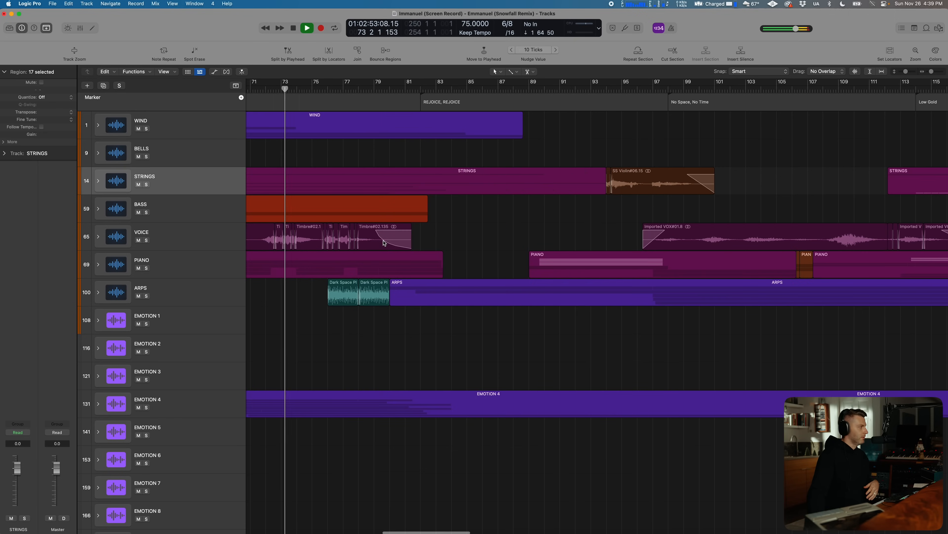
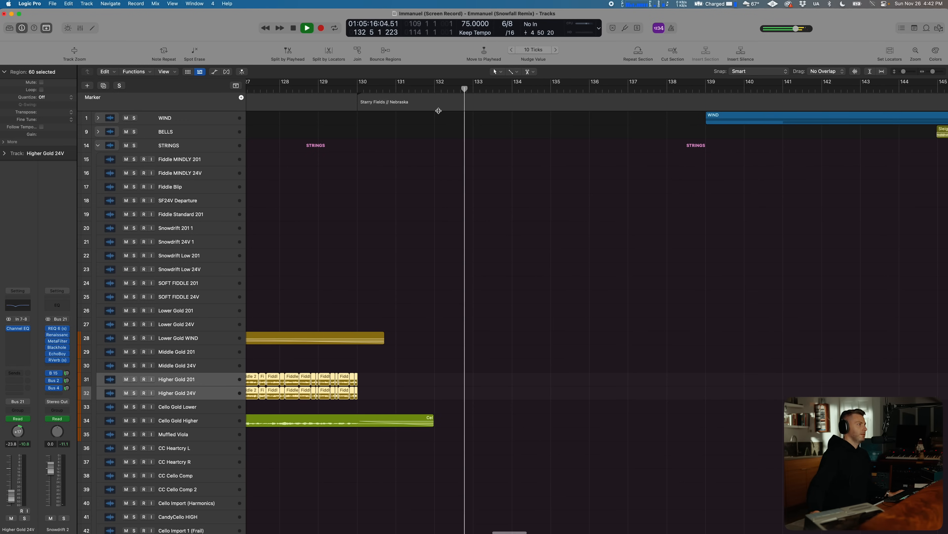
Stop playback, and play only the soloed PIANO and ARPS stacks from the start of the Starry Fields // Nebraska section
scroll(520, 172, down, 2)
key(space)
key(super+Left)
key(super+Left)
key(super+Up)
key(super+Up)
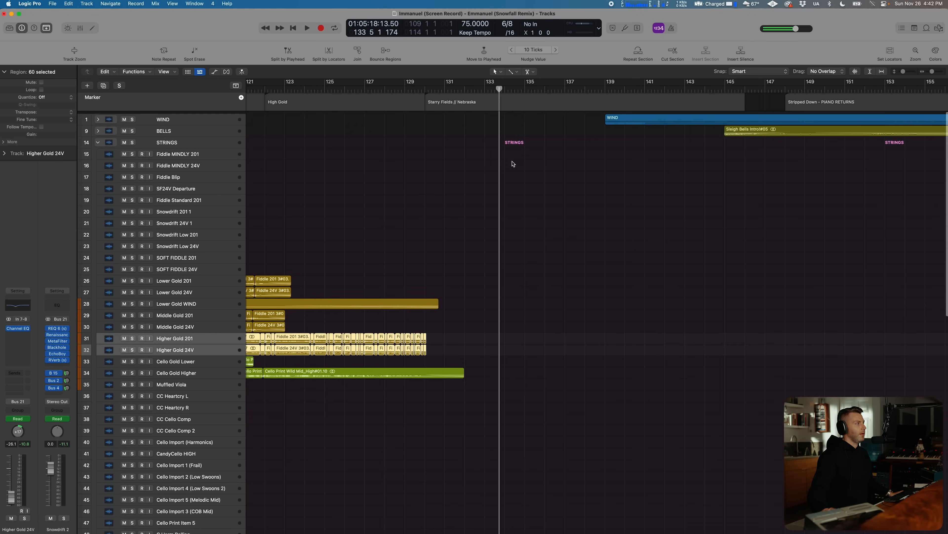
scroll(460, 350, down, 10)
scroll(459, 351, down, 10)
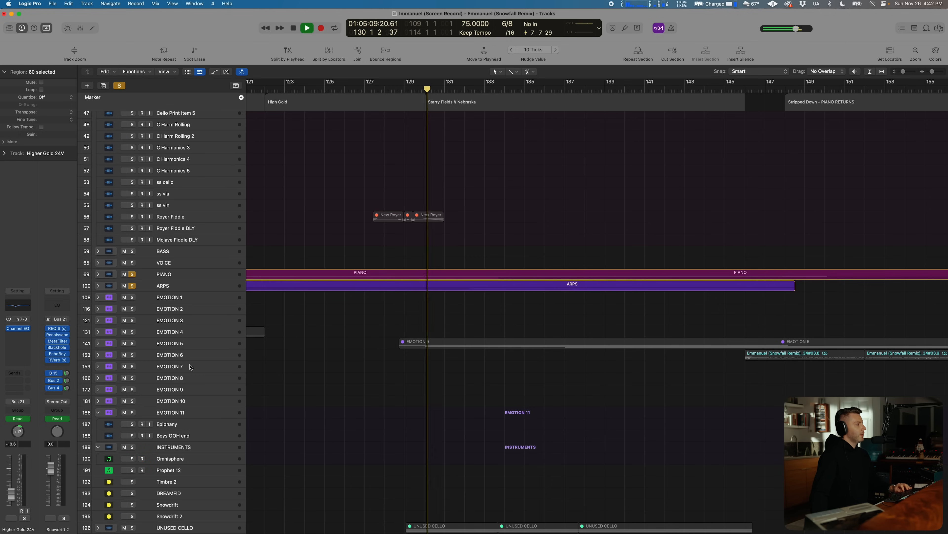
click(133, 343)
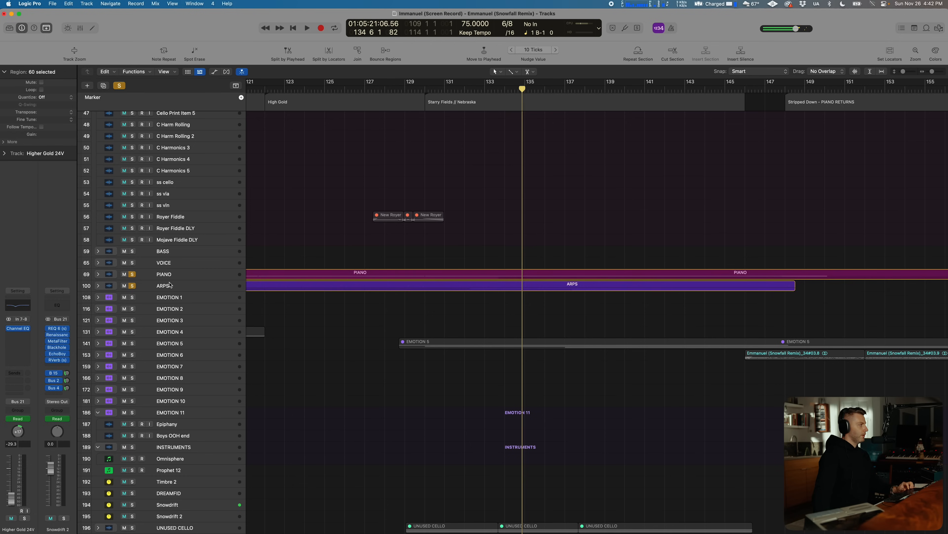
Unsolo the PIANO and ARPS stacks and resume playback of the full arrangement
click(171, 275)
key(s)
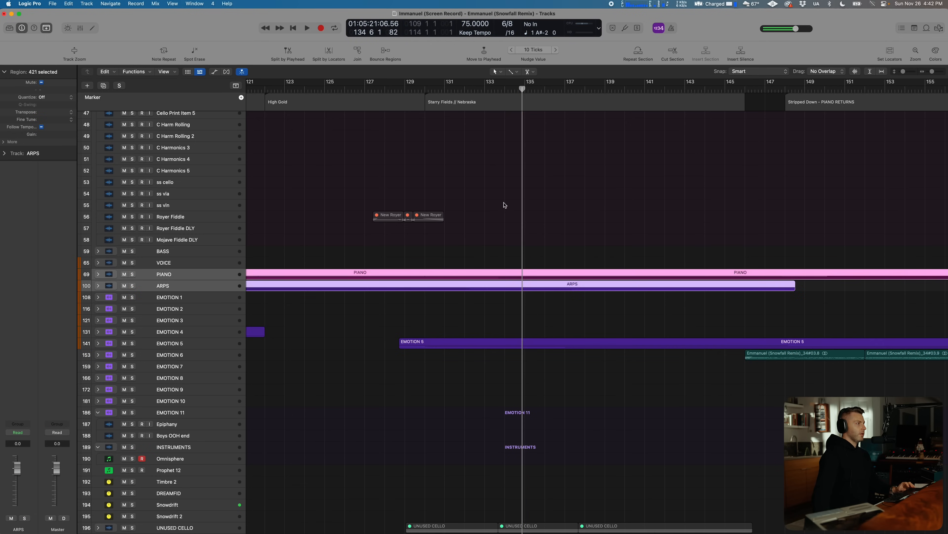
key(space)
Collapse the STRINGS stack, and expand the EMOTION 5 stack and solo it
scroll(500, 202, up, 15)
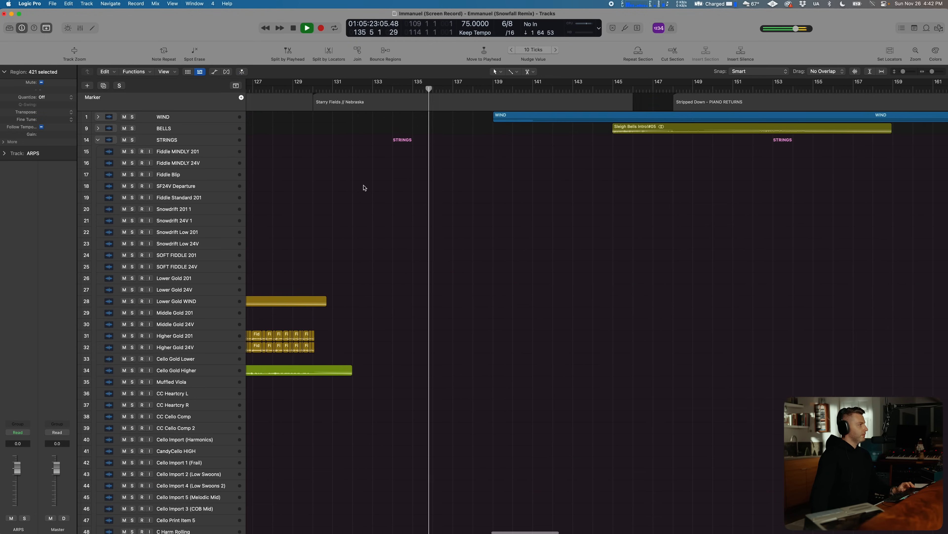
click(146, 141)
click(98, 140)
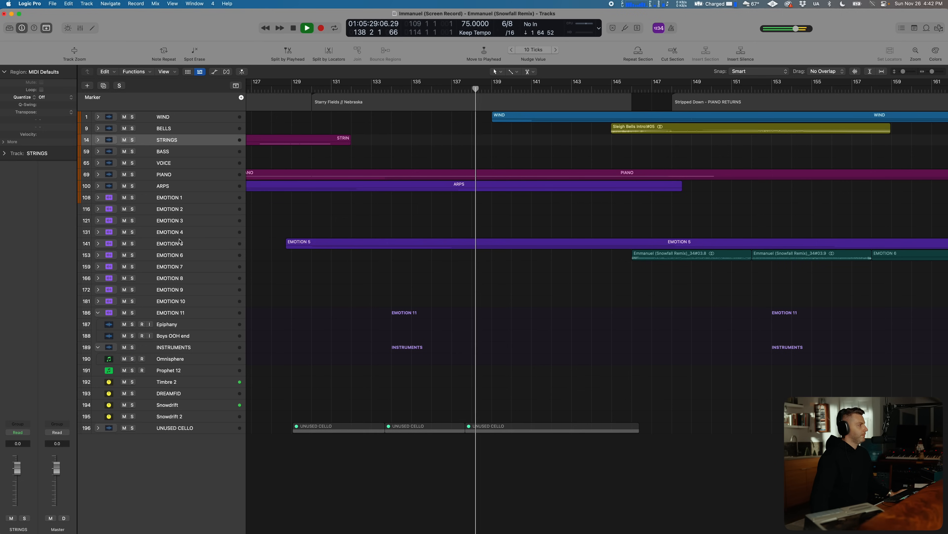
click(179, 246)
click(99, 244)
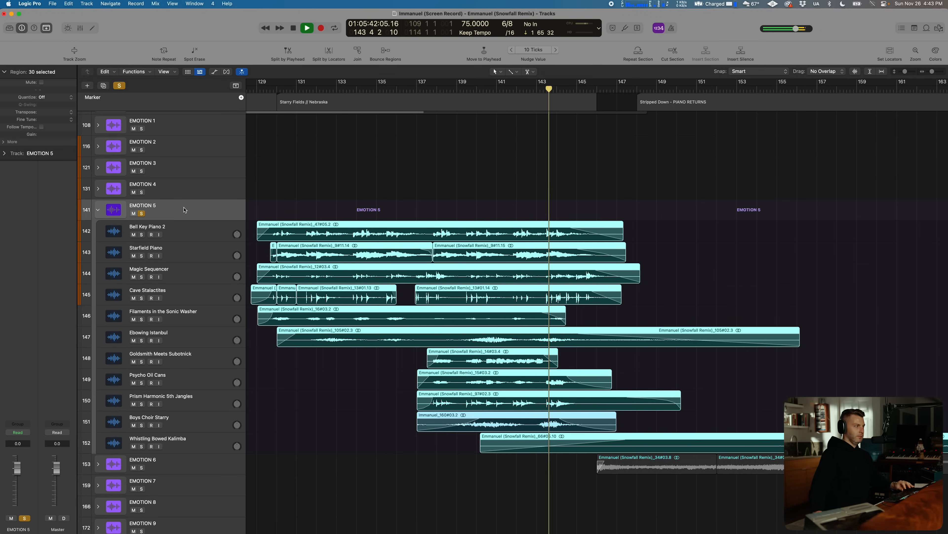
Solo only the Magic Sequencer and Cave Stalactites tracks inside the EMOTION 5 stack
click(202, 299)
shift+click(158, 281)
click(142, 277)
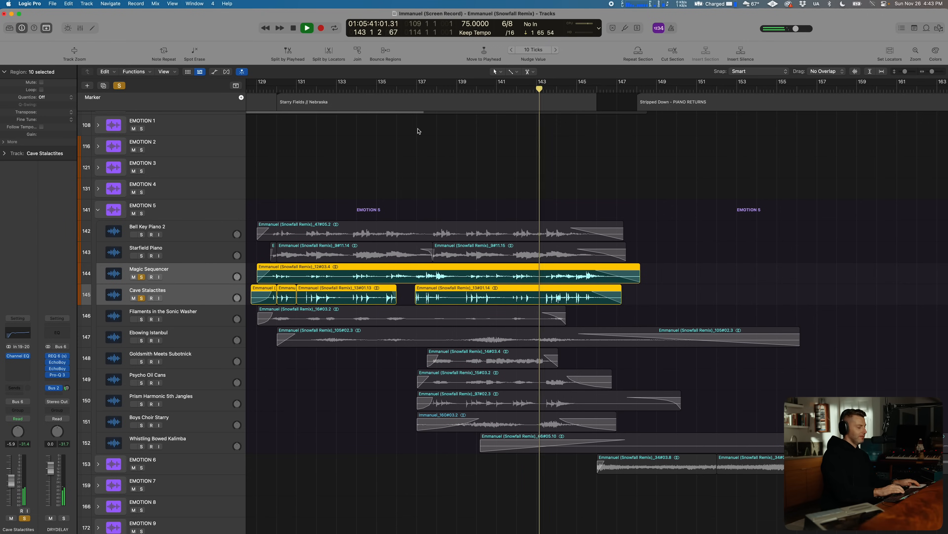
Examine the waveforms of the soloed Magic Sequencer and Cave Stalactites regions up close while they play around bar 144
key(super+Down)
key(super+Down)
key(super+Down)
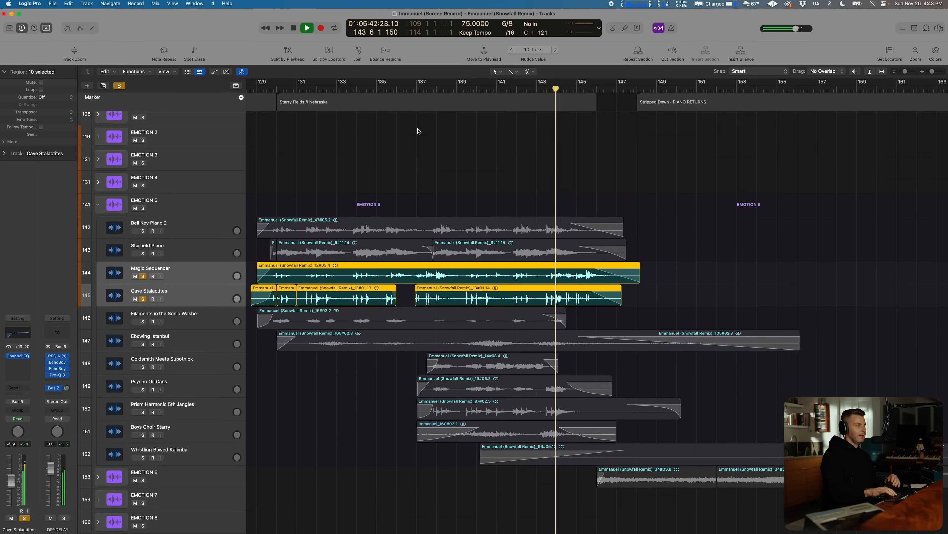
key(super+Right)
key(super+Down)
key(super+Down)
key(super+Down)
key(super+Down)
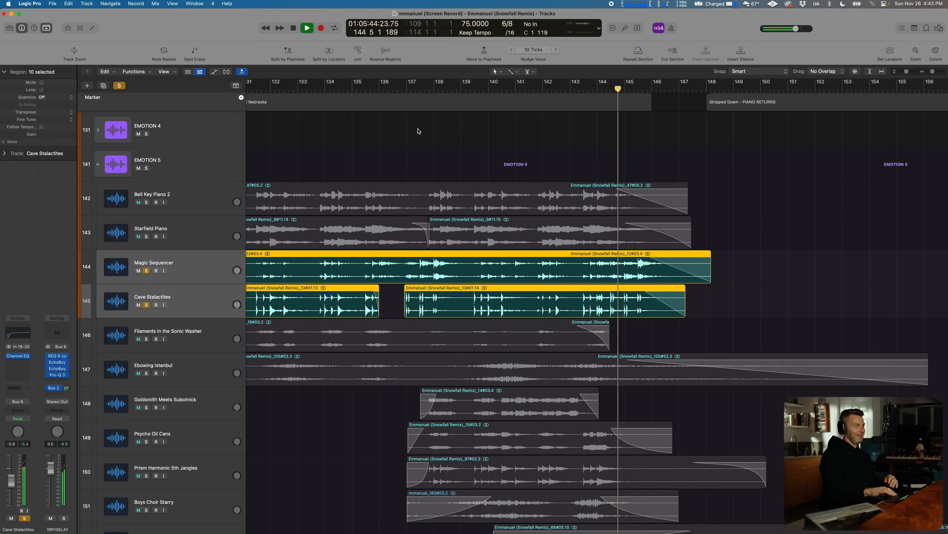
key(super+Right)
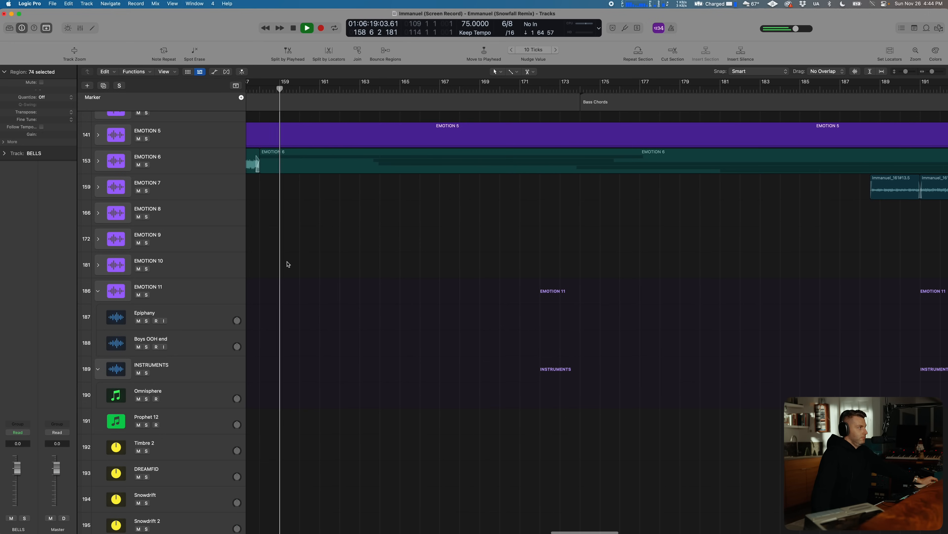
Expand the PIANO track stack while the arrangement plays before the Bass Chords section
scroll(287, 264, up, 4)
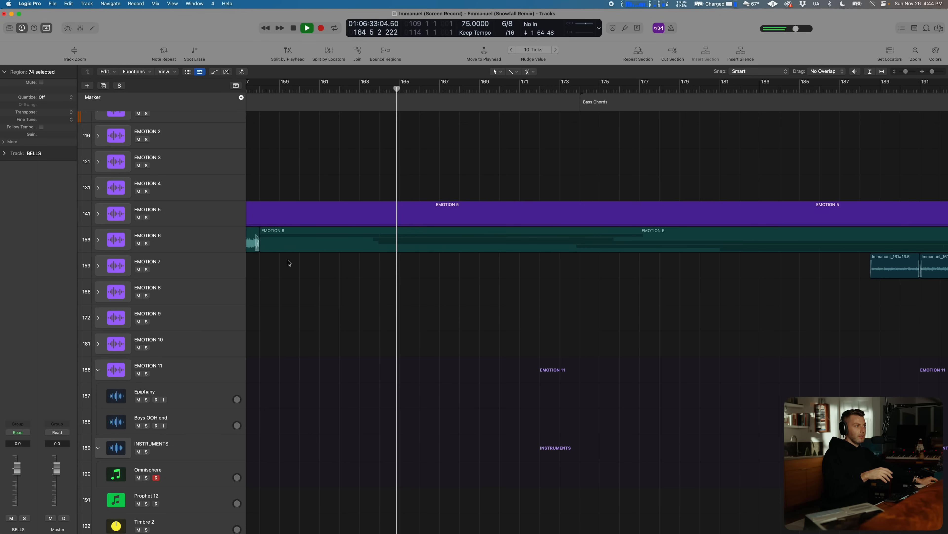
scroll(243, 241, up, 5)
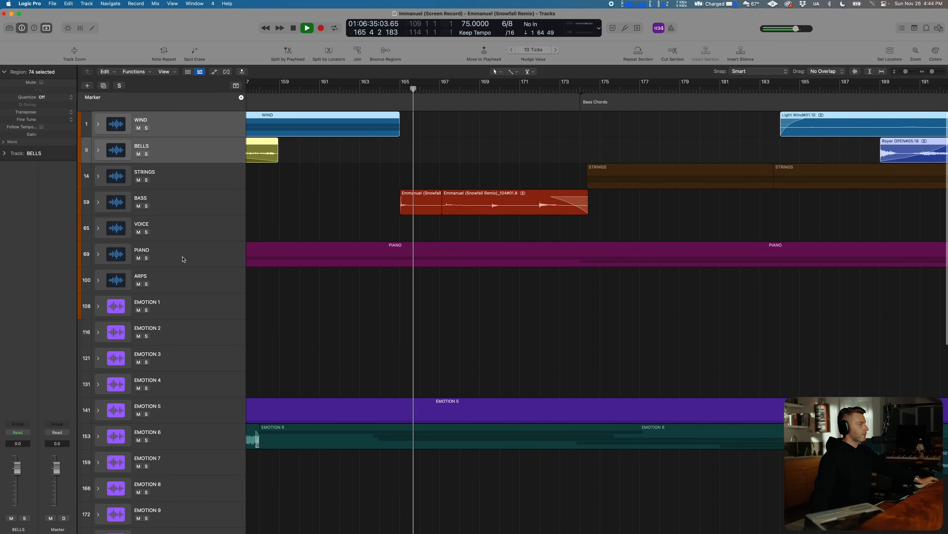
click(90, 256)
click(99, 256)
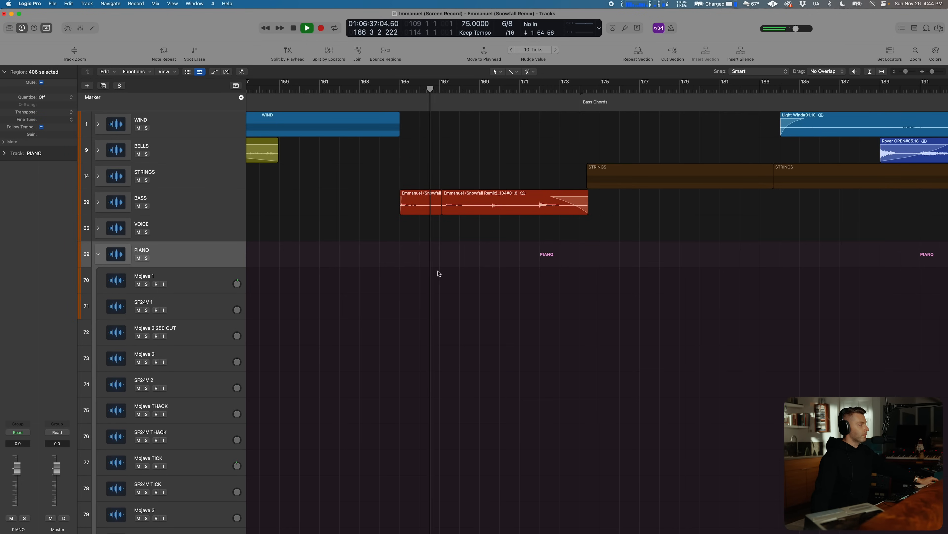
Examine the Mojave and SF24V piano takes from the Bass Chords section through to the Timbre section during playback
scroll(369, 268, down, 10)
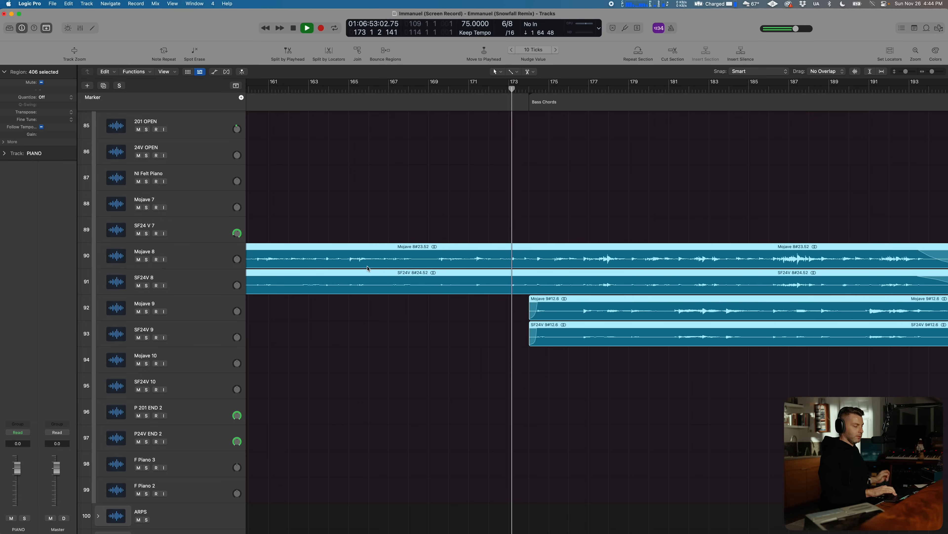
key(super+Left)
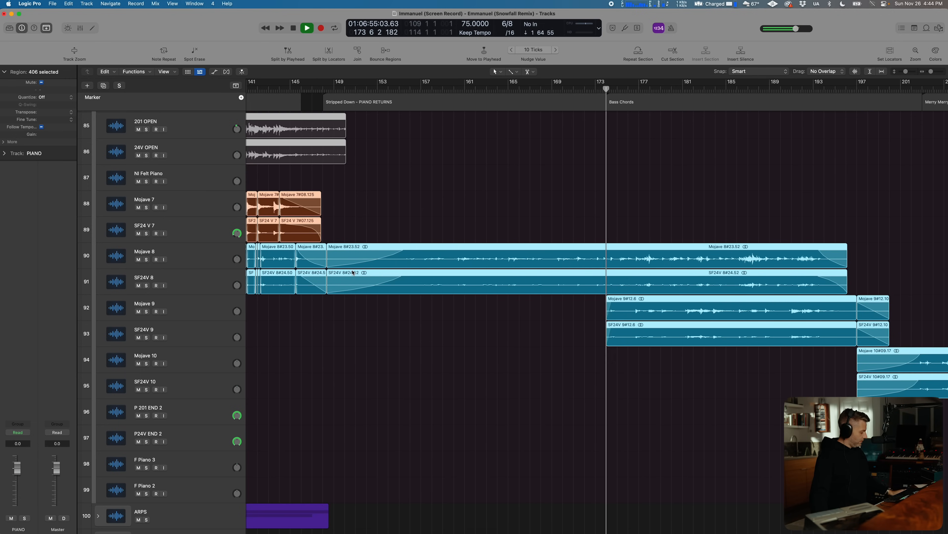
scroll(421, 265, right, 5)
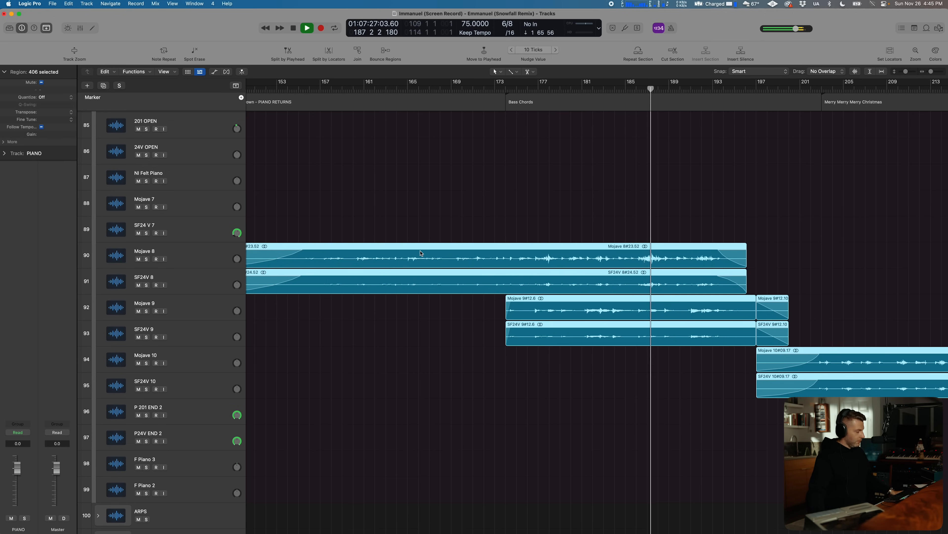
scroll(555, 231, right, 5)
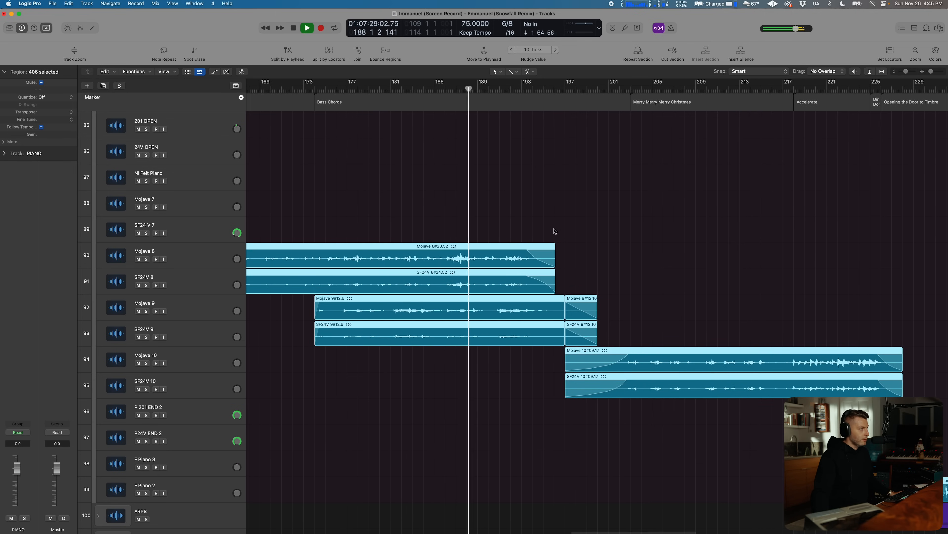
scroll(553, 230, right, 4)
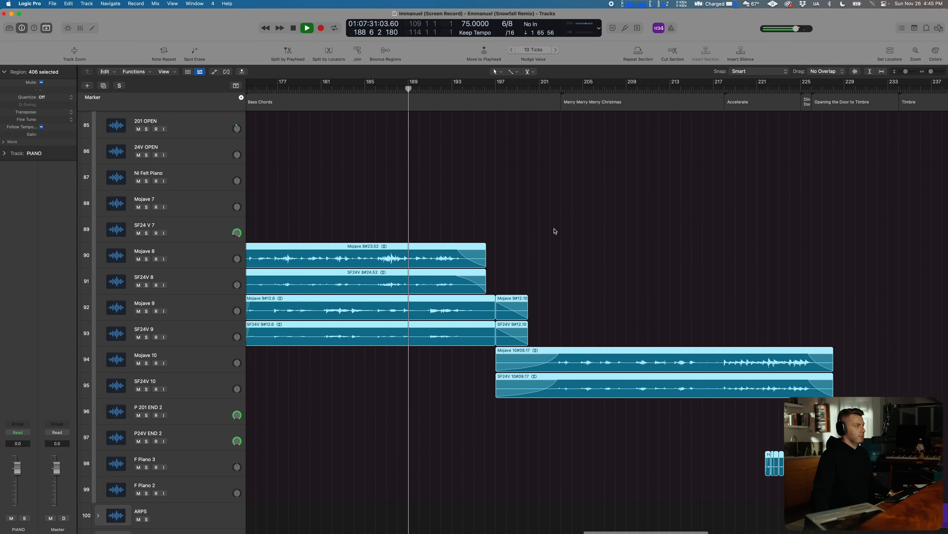
scroll(549, 228, down, 5)
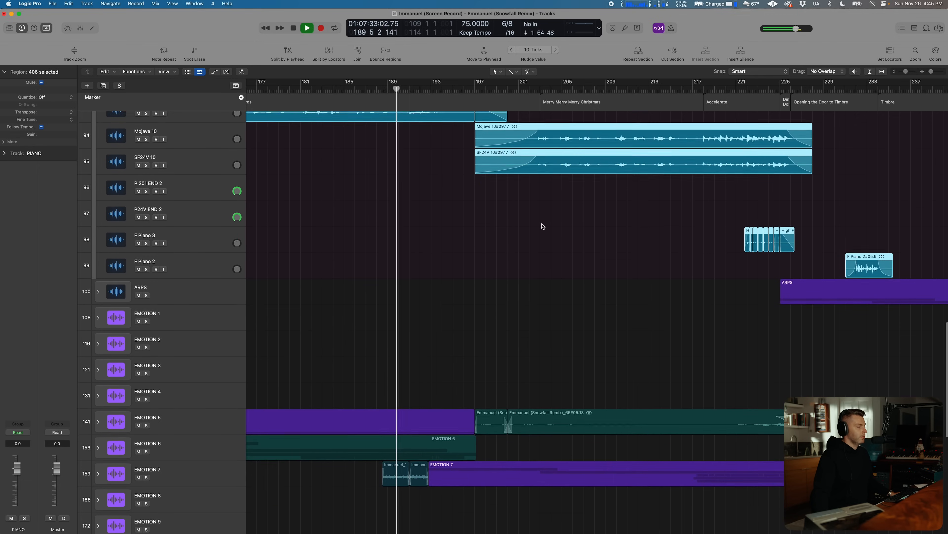
scroll(486, 224, up, 6)
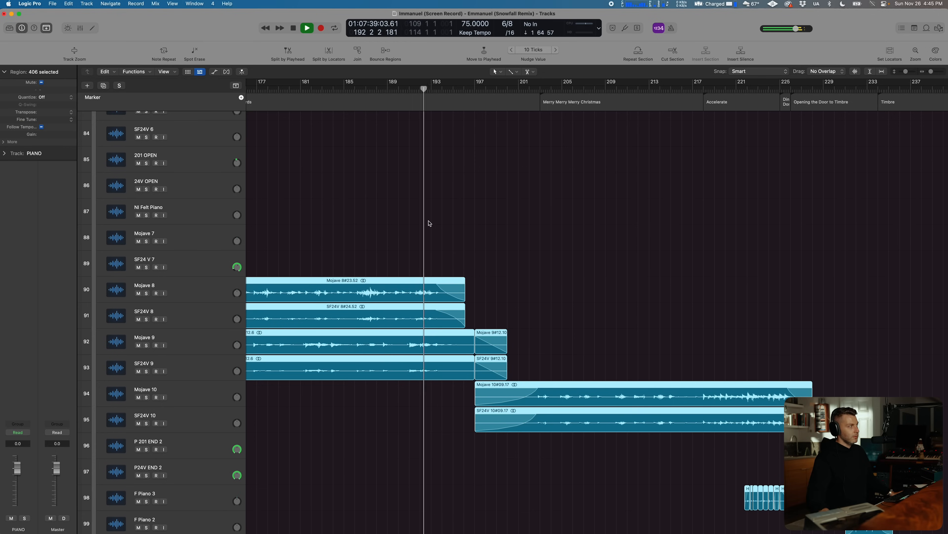
Collapse the PIANO stack, and show the Ambient Piano track in the expanded EMOTION 7 stack
scroll(429, 223, up, 20)
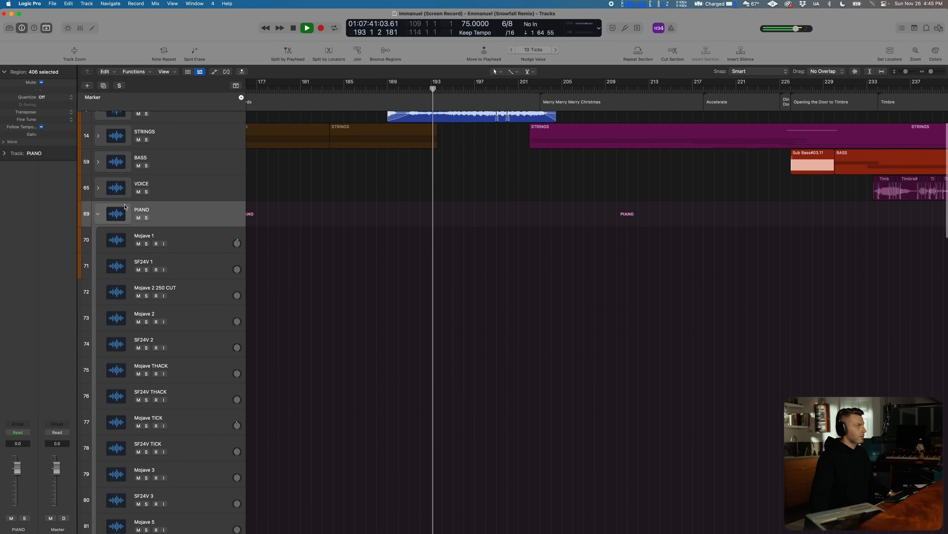
click(98, 221)
scroll(508, 206, down, 5)
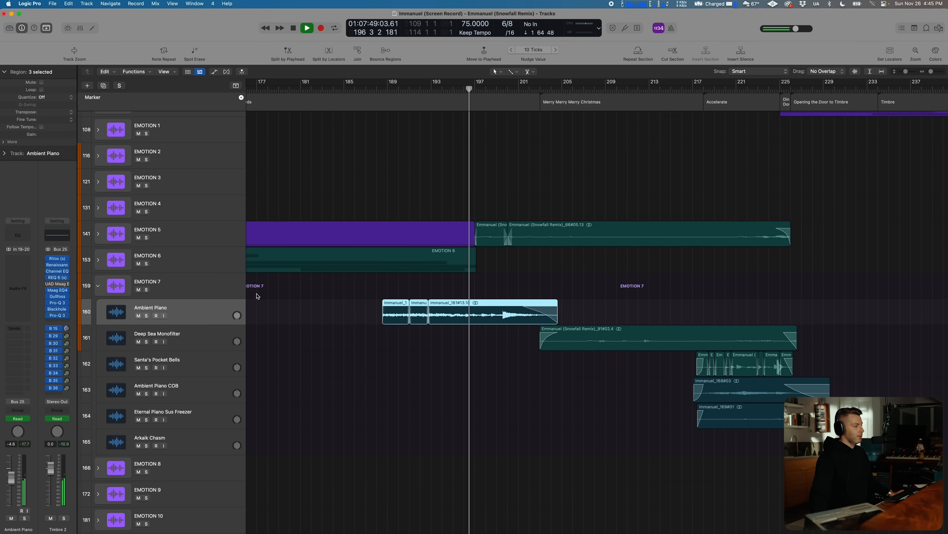
Examine the Ambient Piano take in the EMOTION 7 stack up close as it plays up to the Merry Merry Merry Christmas section
key(super+Down)
key(super+Down)
key(super+Down)
key(super+Down)
key(super+Down)
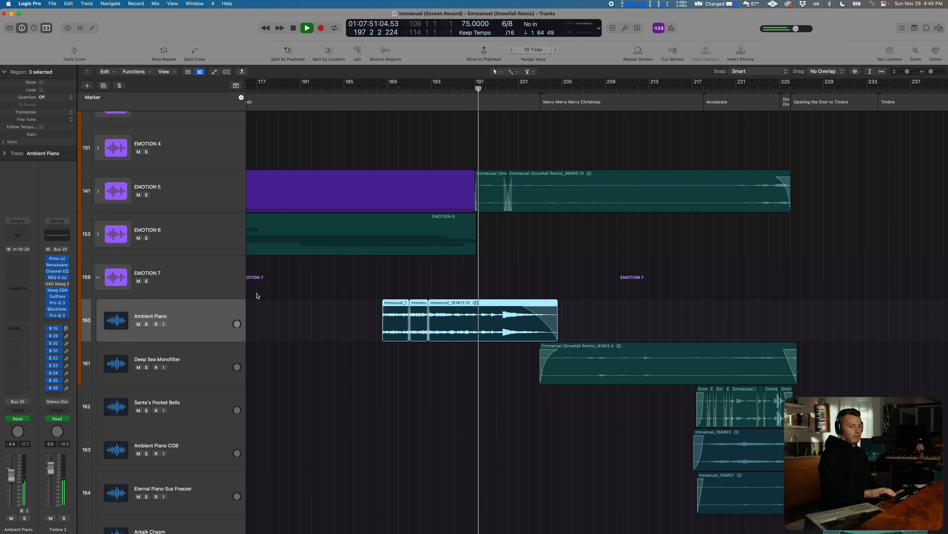
key(super+Right)
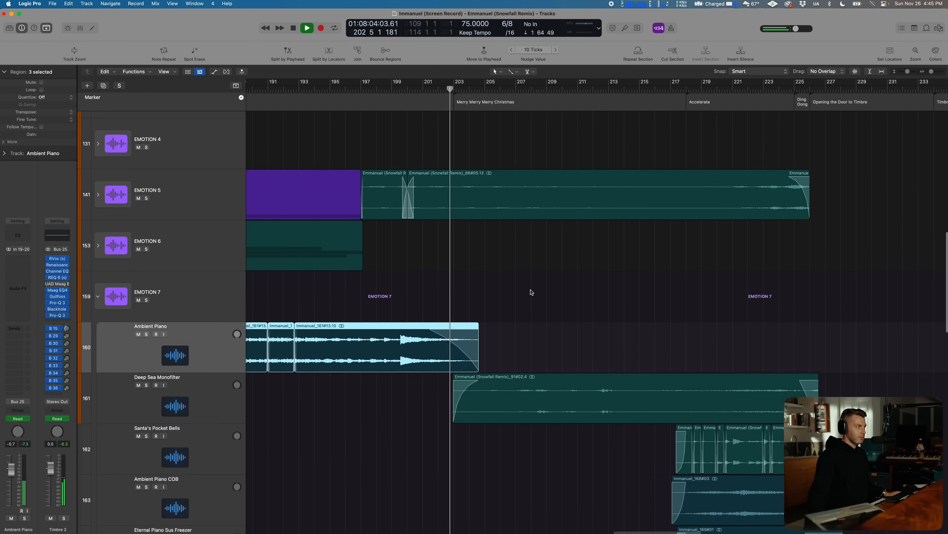
Expand the STRINGS track stack and show its Cello Import tracks under the Merry Merry Merry Christmas section
scroll(531, 292, up, 5)
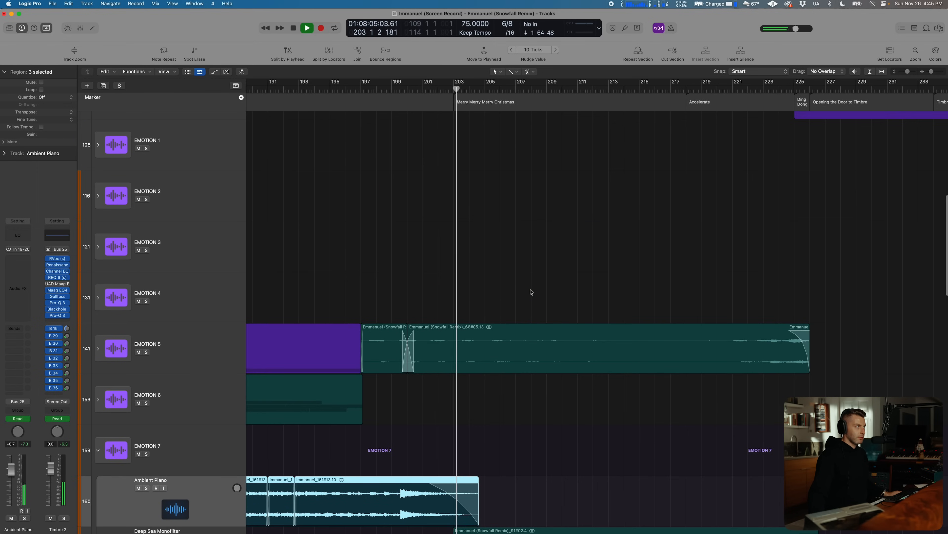
scroll(531, 291, right, 5)
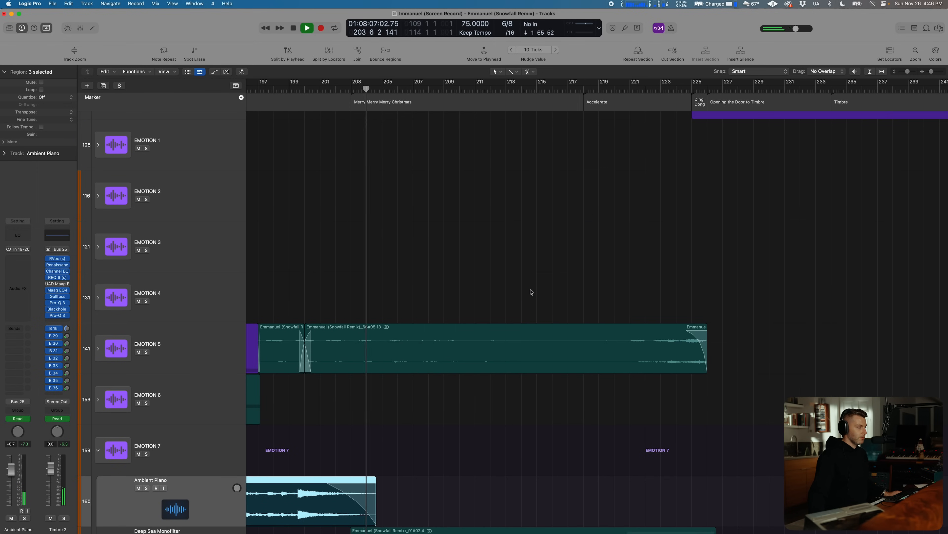
scroll(532, 292, up, 10)
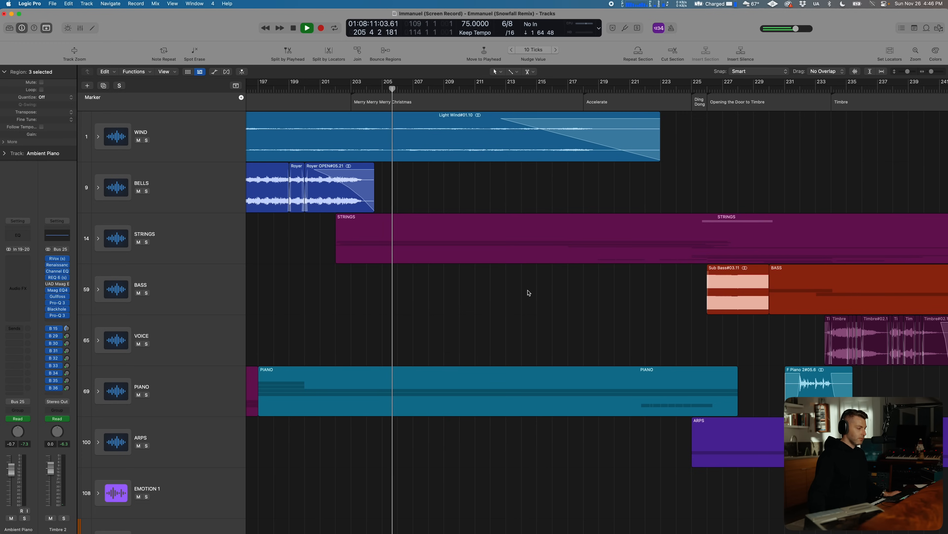
scroll(529, 293, down, 10)
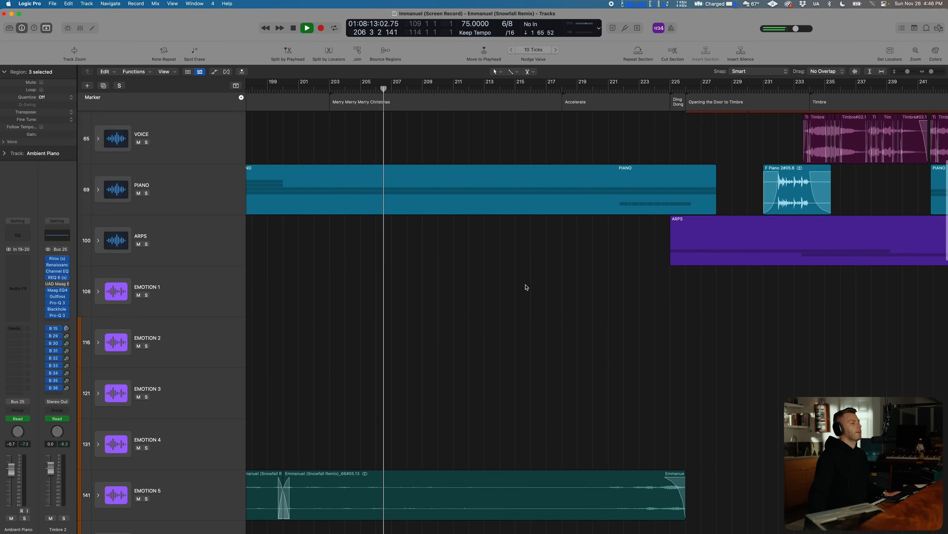
scroll(526, 287, up, 5)
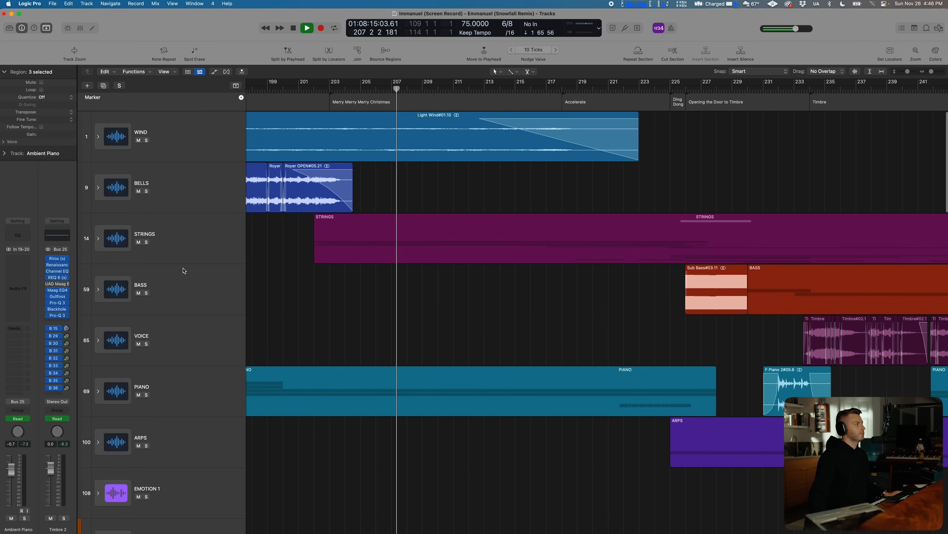
click(101, 243)
scroll(362, 275, down, 15)
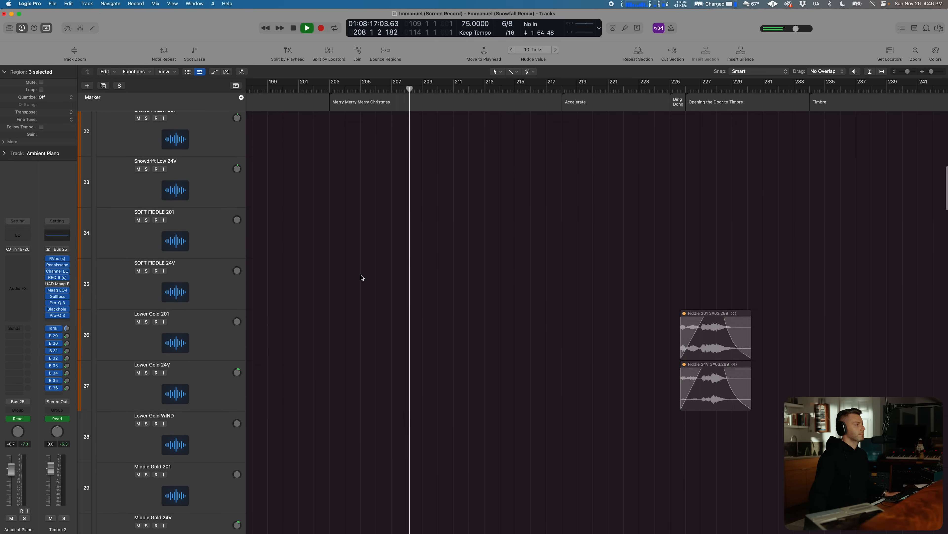
scroll(361, 277, down, 5)
scroll(360, 276, down, 8)
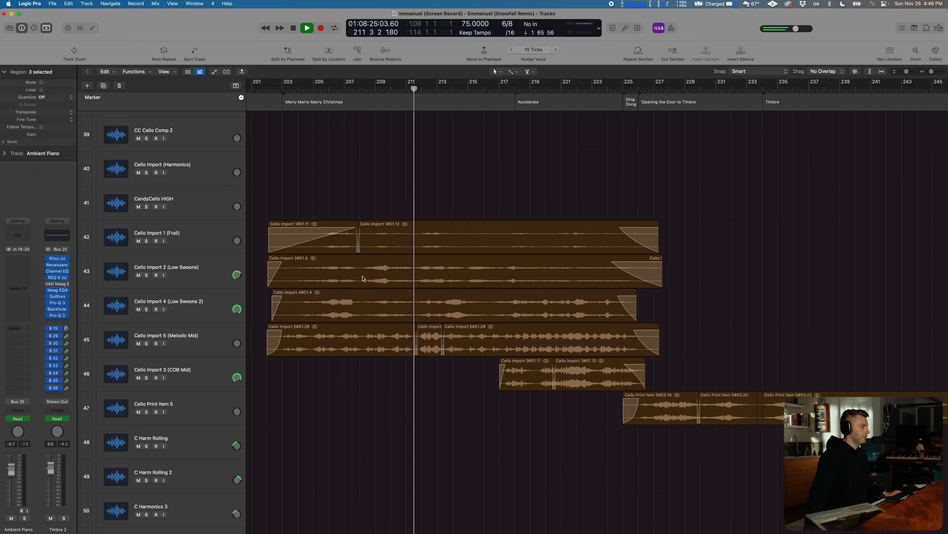
scroll(362, 278, down, 2)
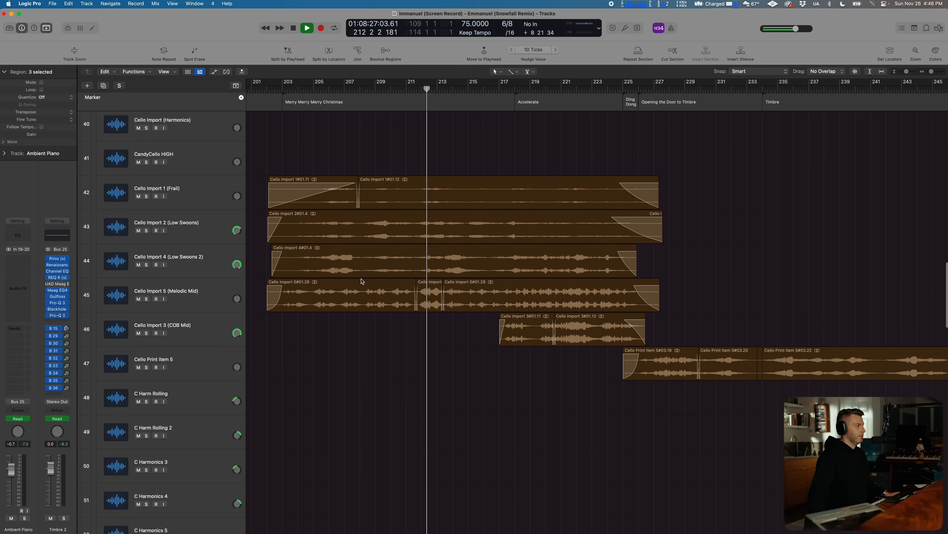
Examine the Cello Import waveforms up close from the Merry Merry Merry Christmas section through to Accelerate during playback
key(super+Down)
key(super+Down)
key(super+Down)
key(super+Down)
key(super+Down)
key(super+Down)
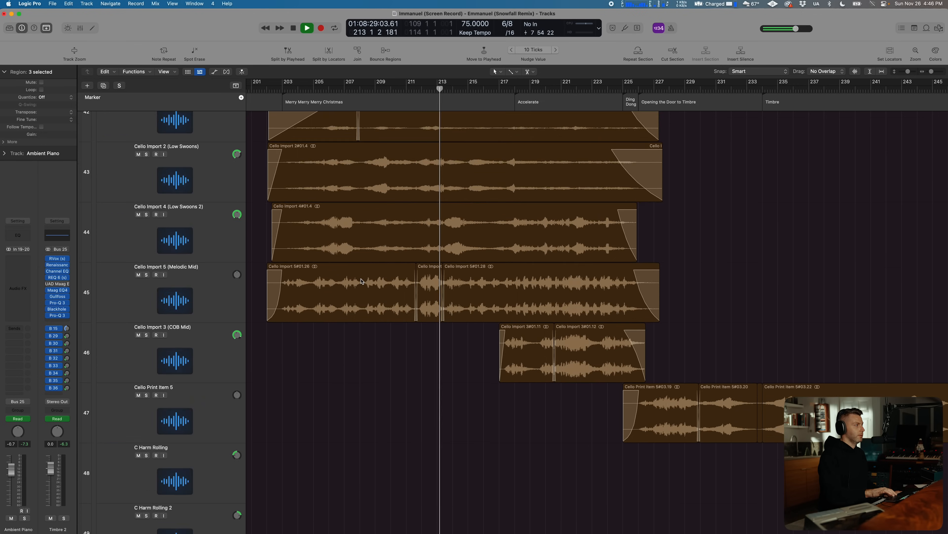
key(super+Right)
scroll(362, 281, right, 3)
scroll(362, 281, right, 4)
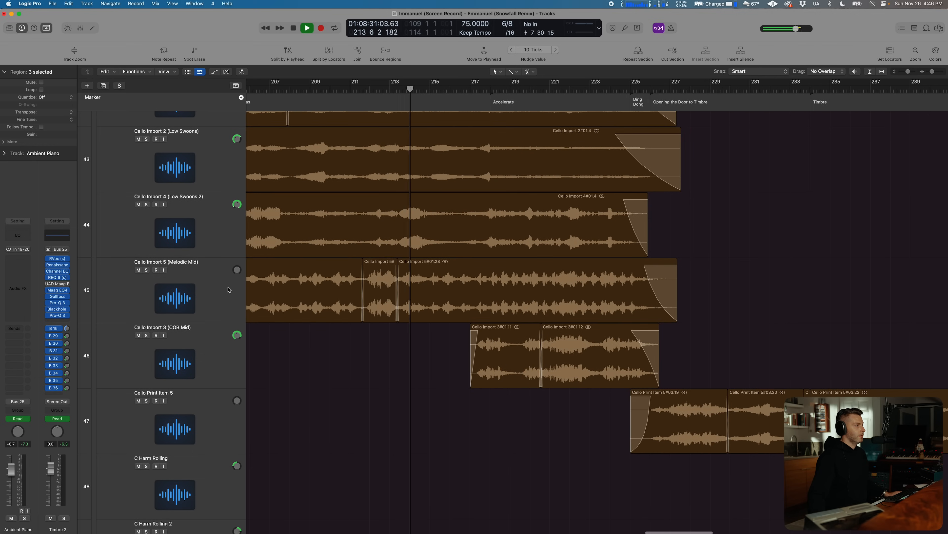
Solo the five Cello Import tracks: Melodic Mid, COB Mid, Low Swoons 2, Low Swoons and Frail
click(229, 291)
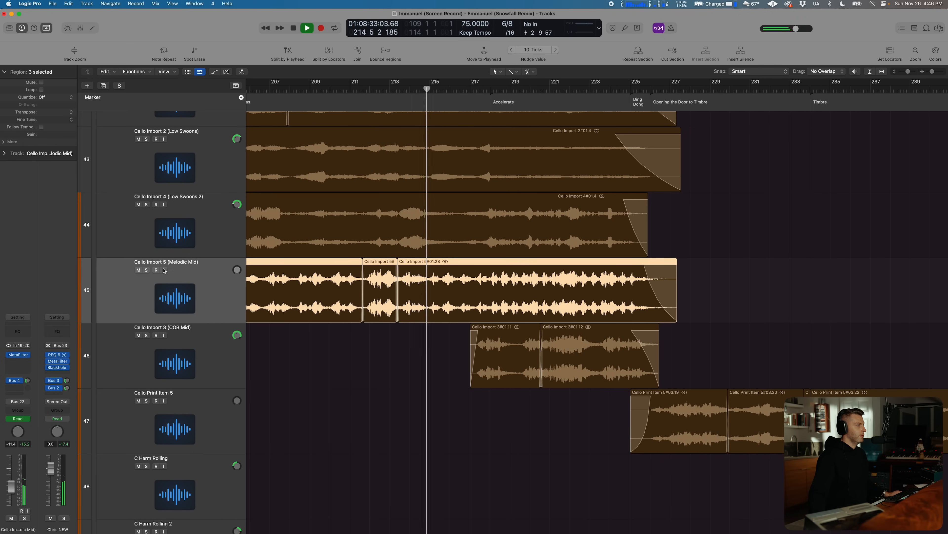
click(147, 270)
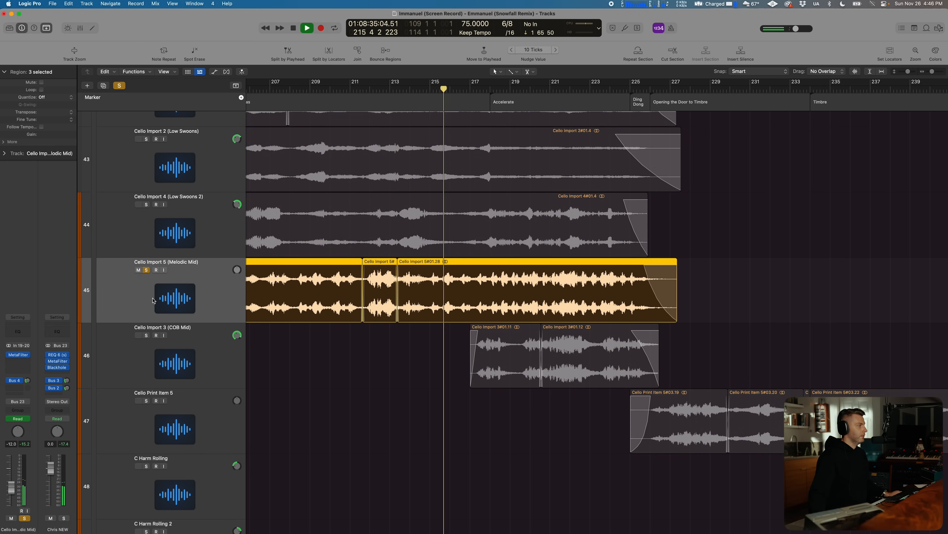
click(146, 336)
scroll(149, 299, up, 3)
click(146, 293)
click(146, 226)
click(146, 161)
scroll(204, 317, down, 2)
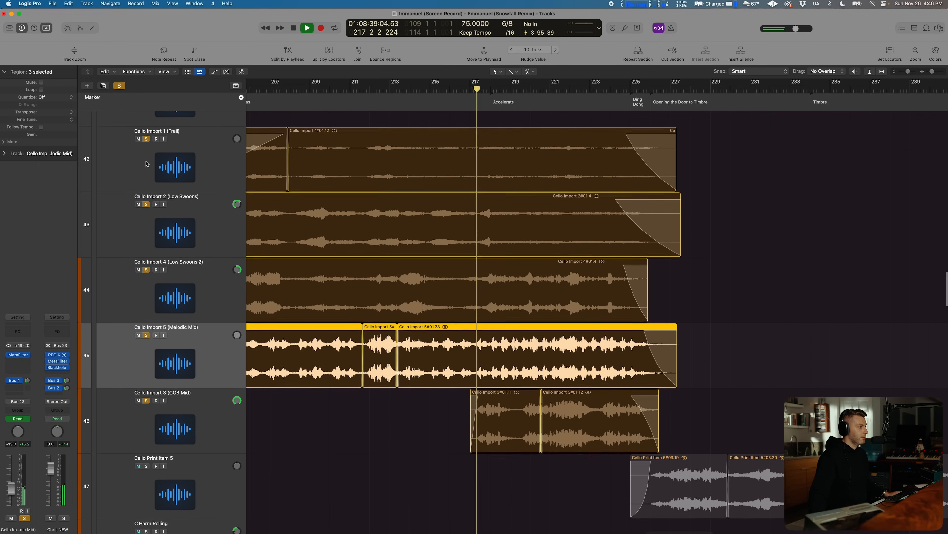
Select the Cello Import tracks from COB Mid up to Frail and turn off their solo together
click(240, 405)
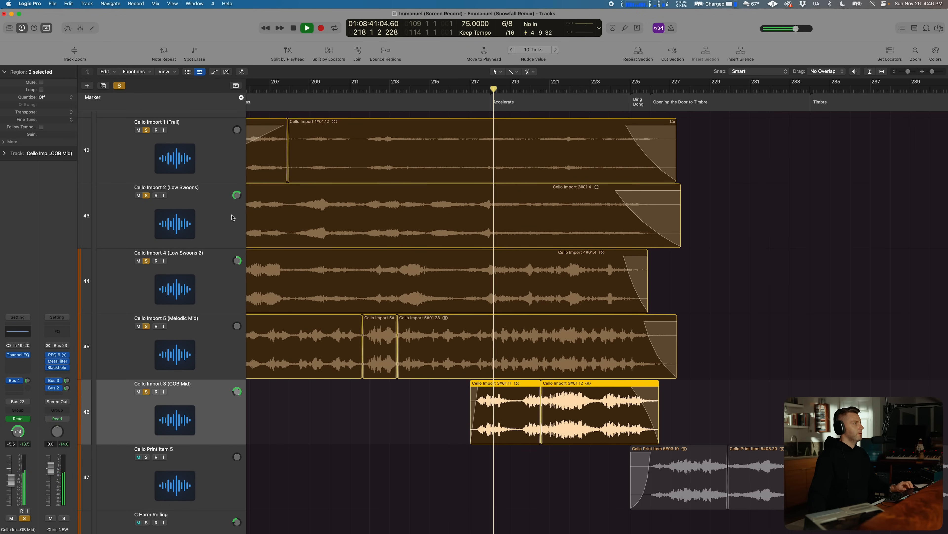
shift+click(228, 147)
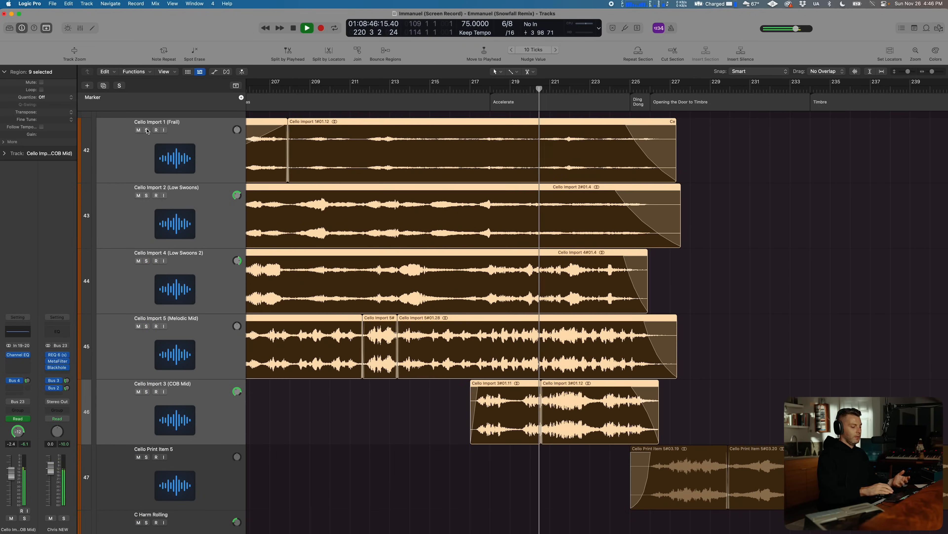
Collapse the STRINGS track stack while the arrangement plays through the Accelerate section
key(super+Left)
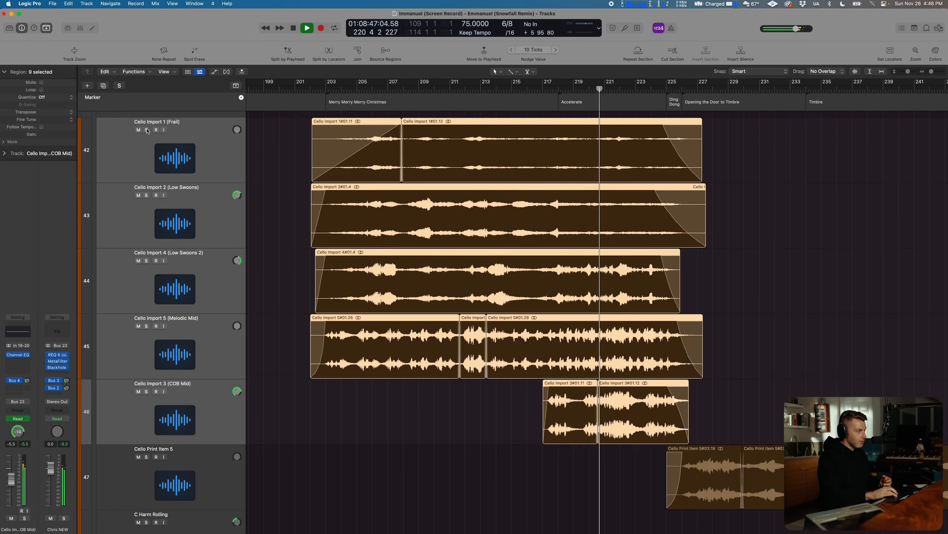
key(super+Up)
key(super+Up)
key(super+Up)
key(super+Up)
key(super+Up)
scroll(146, 130, up, 15)
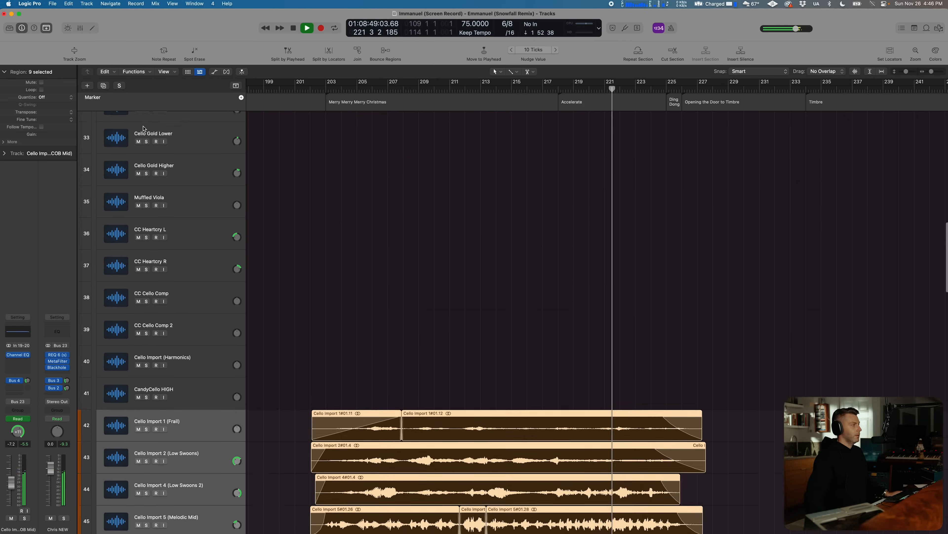
scroll(137, 210, up, 4)
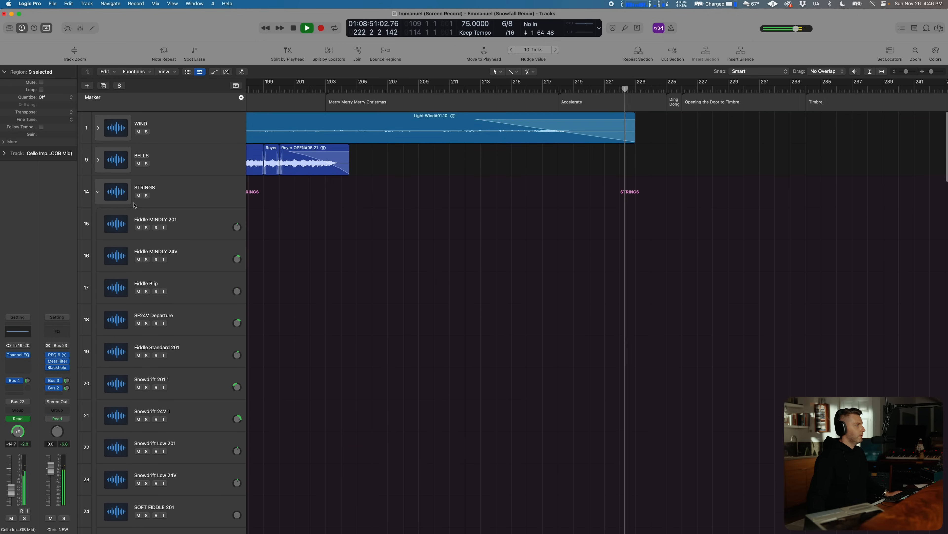
click(98, 193)
Collapse the EMOTION 7 track stack before the Ding Dong section
scroll(564, 247, down, 5)
scroll(565, 246, down, 5)
scroll(561, 246, right, 5)
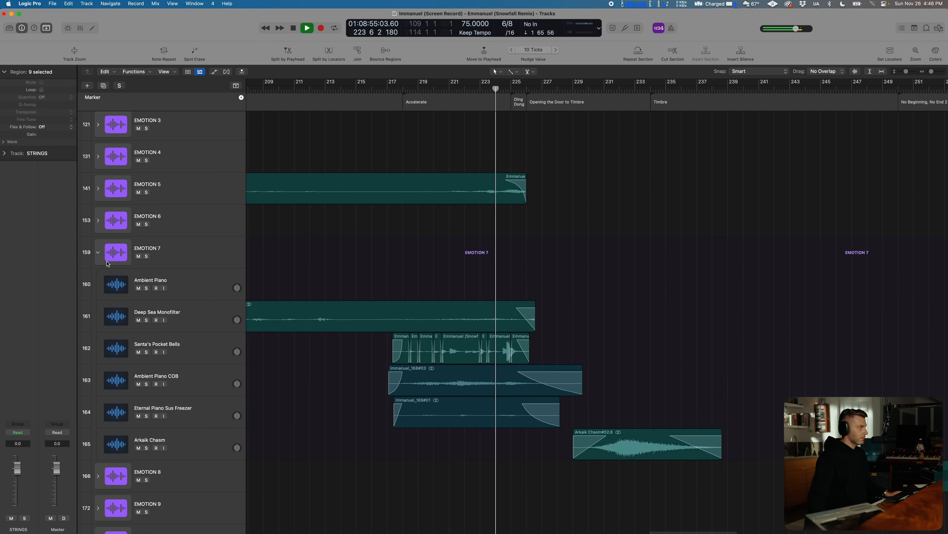
click(98, 253)
Replay the arrangement from bar 225 and solo the ARPS, PIANO, VOICE and BASS stacks
scroll(588, 169, right, 5)
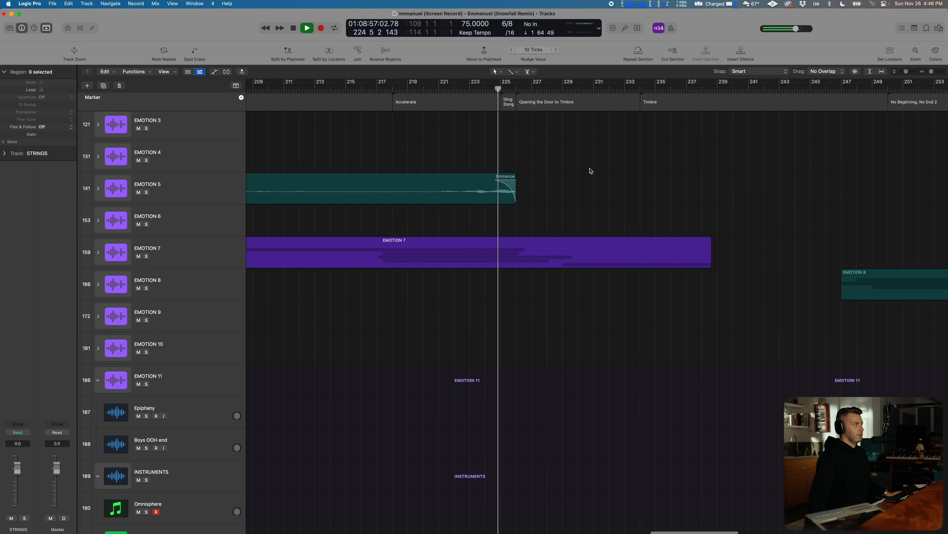
scroll(529, 170, up, 5)
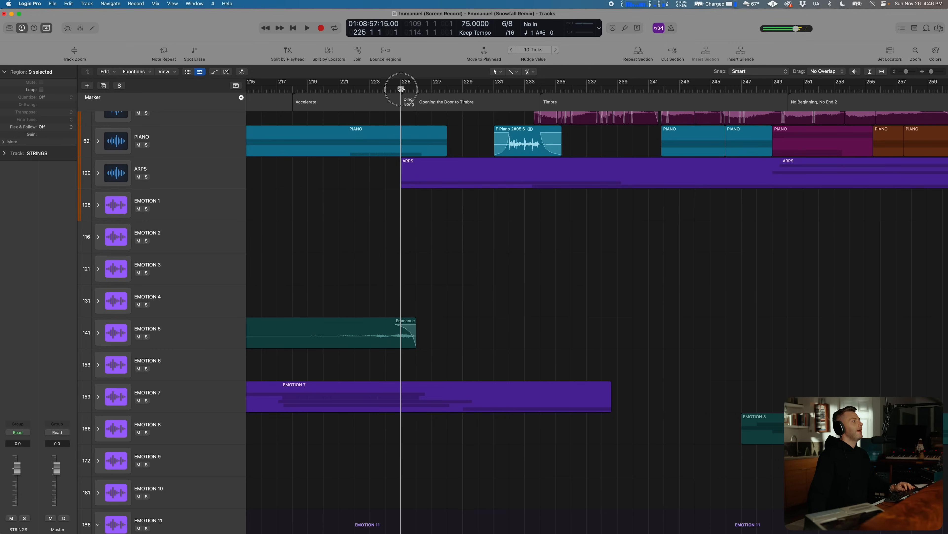
scroll(179, 212, up, 5)
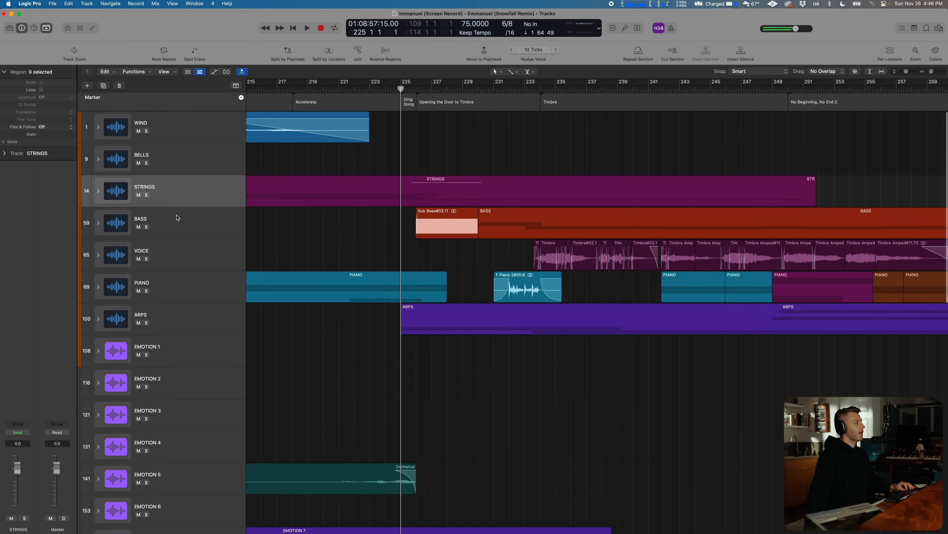
click(174, 320)
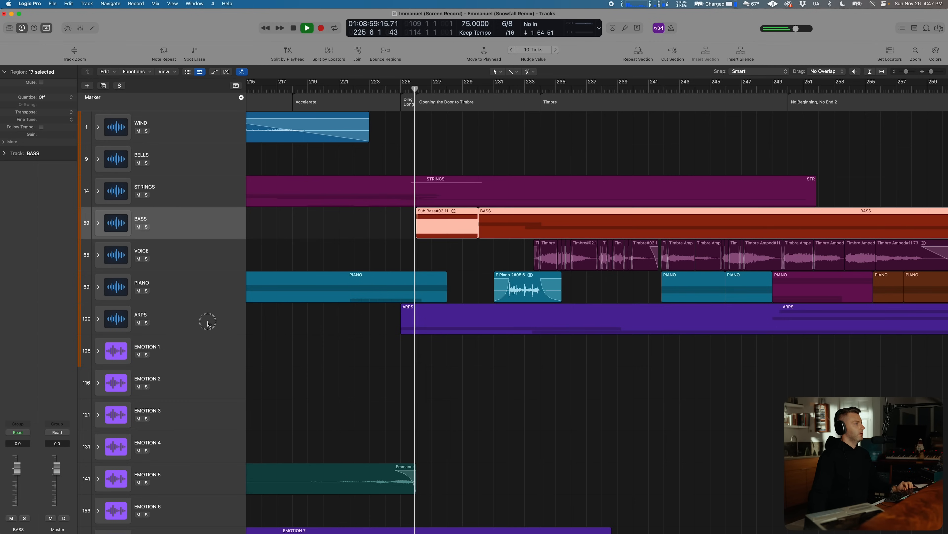
click(209, 323)
drag(147, 326, 151, 233)
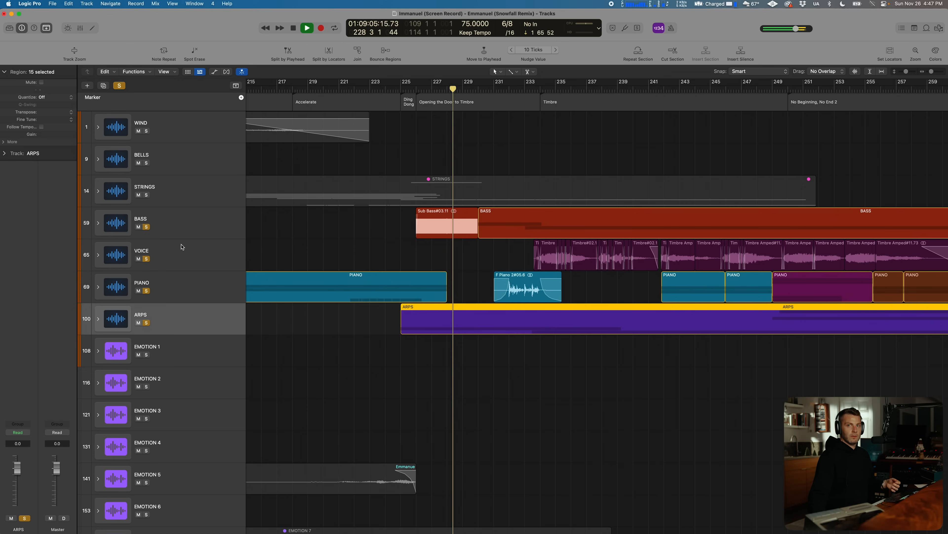
Select the stacks from BASS through ARPS and turn off their solo together
click(195, 230)
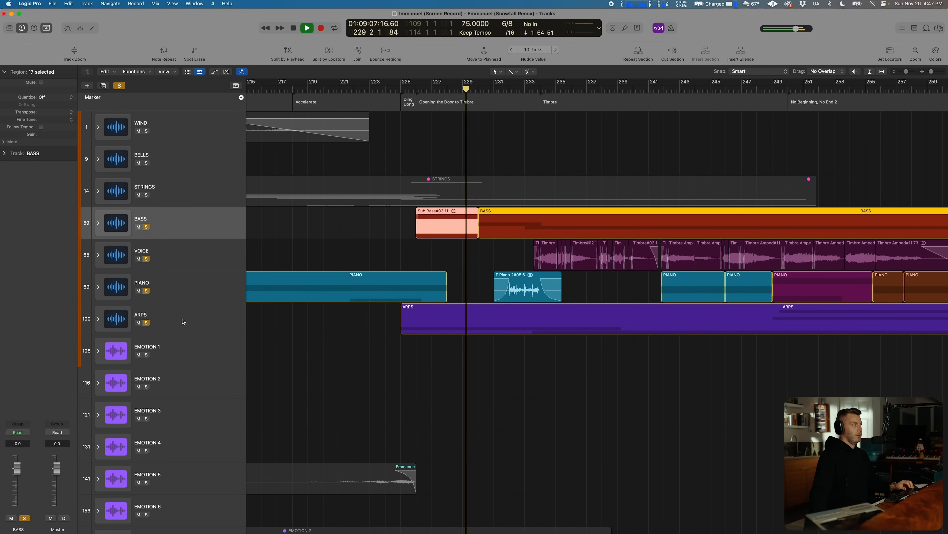
shift+click(184, 320)
click(146, 323)
Solo and expand the STRINGS stack, and show its cello, viola, violin and fiddle tracks under the Opening the Door to Timbre section
scroll(350, 217, right, 1)
scroll(350, 217, right, 5)
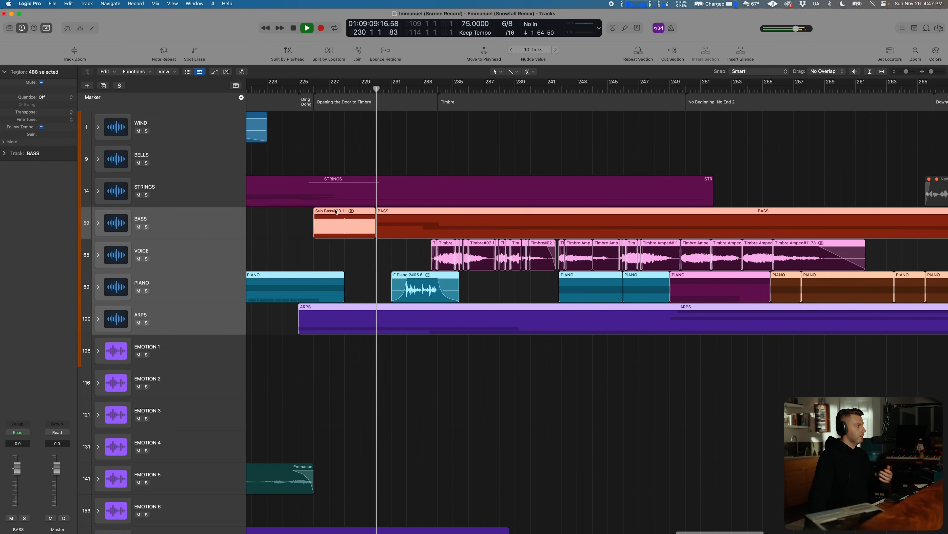
click(210, 194)
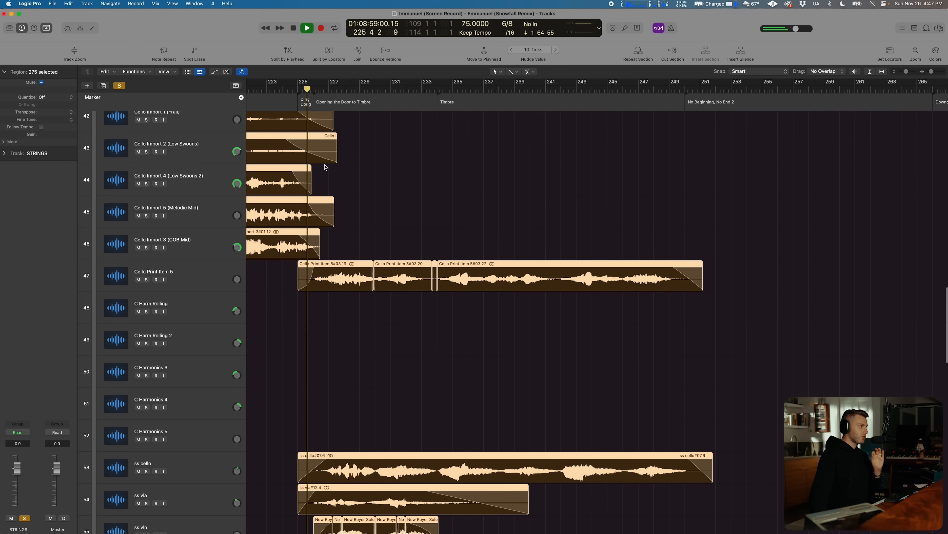
scroll(325, 167, down, 5)
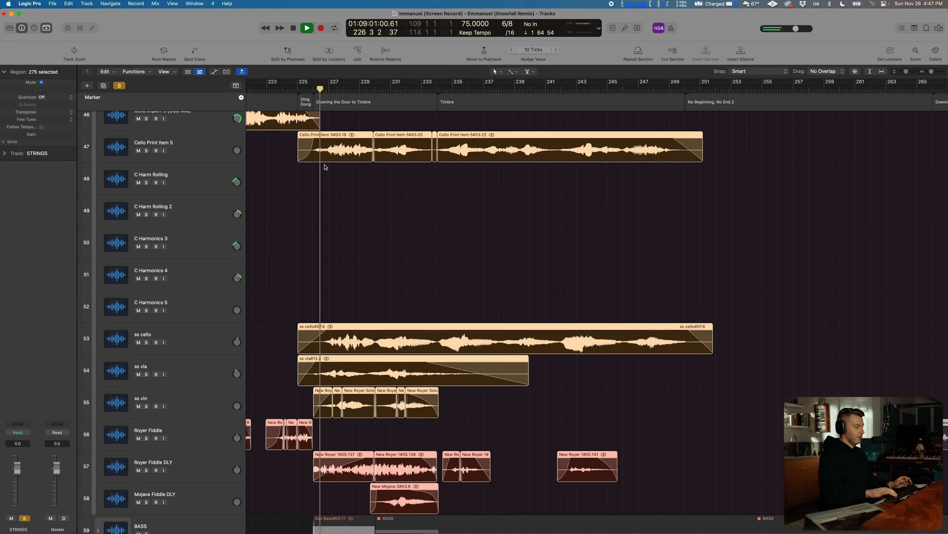
key(super+Up)
key(super+Up)
key(super+Up)
key(super+Up)
scroll(326, 167, down, 3)
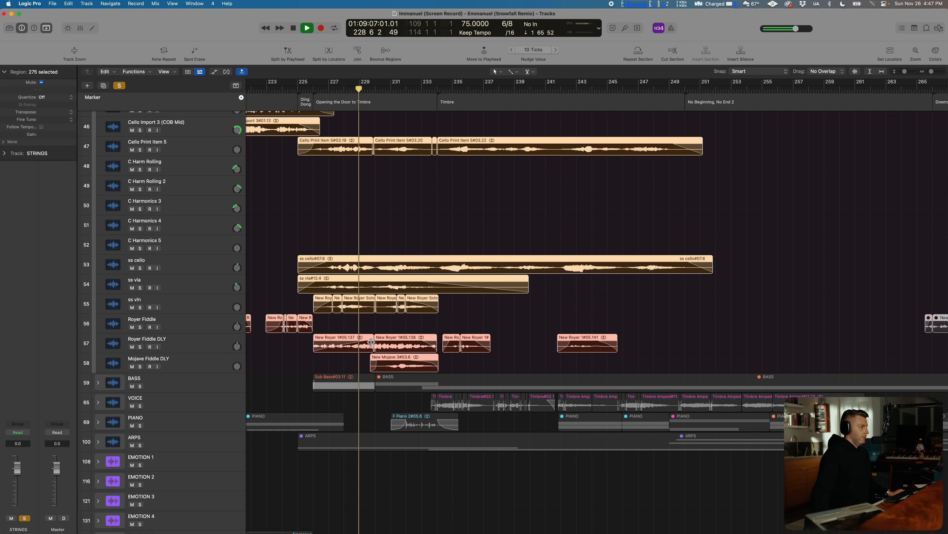
Collapse the STRINGS stack, and solo the BASS and ARPS stacks alongside it
scroll(371, 341, up, 3)
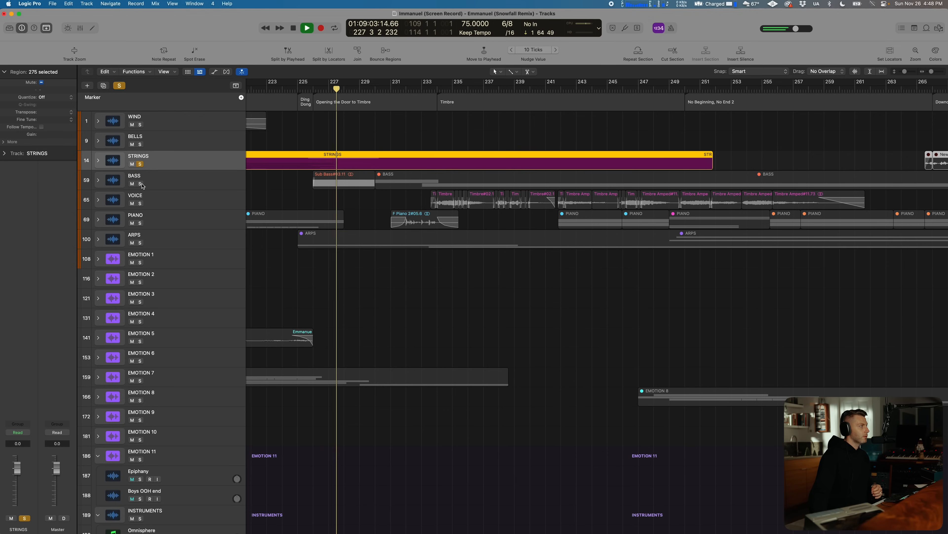
click(140, 184)
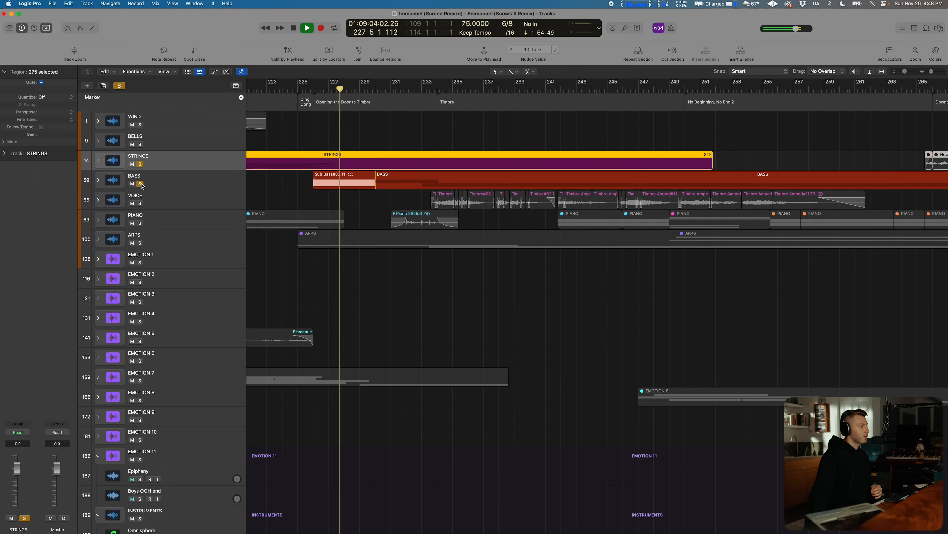
click(140, 244)
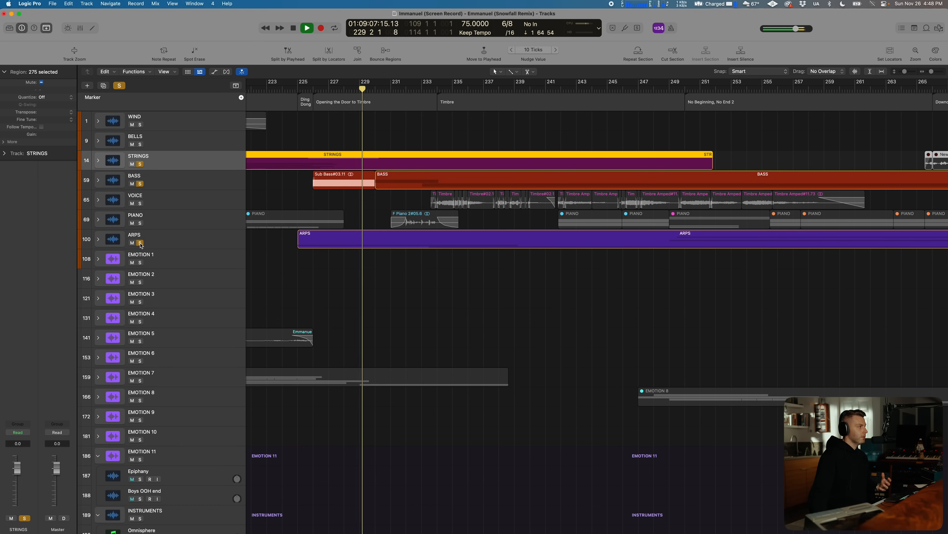
Select the stacks from STRINGS through ARPS and turn off their solo together
click(180, 247)
shift+click(182, 153)
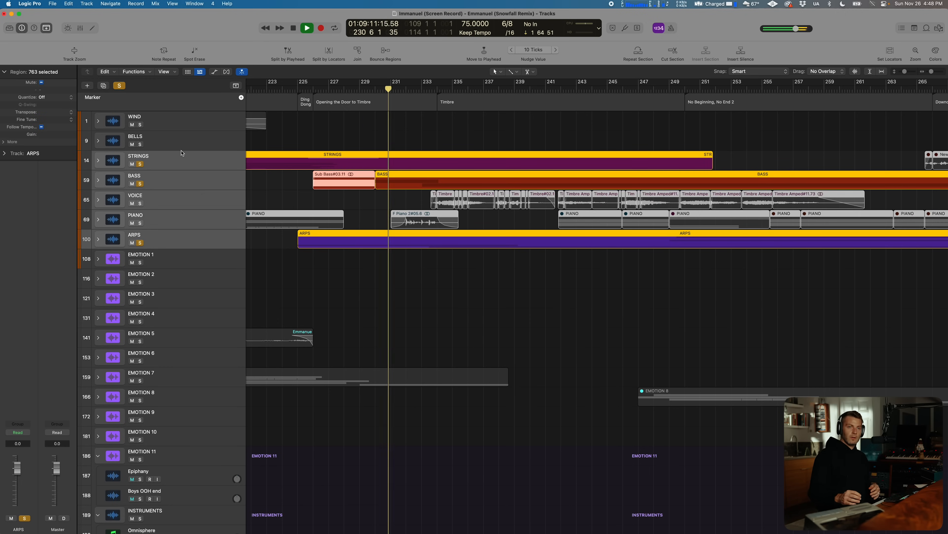
key(s)
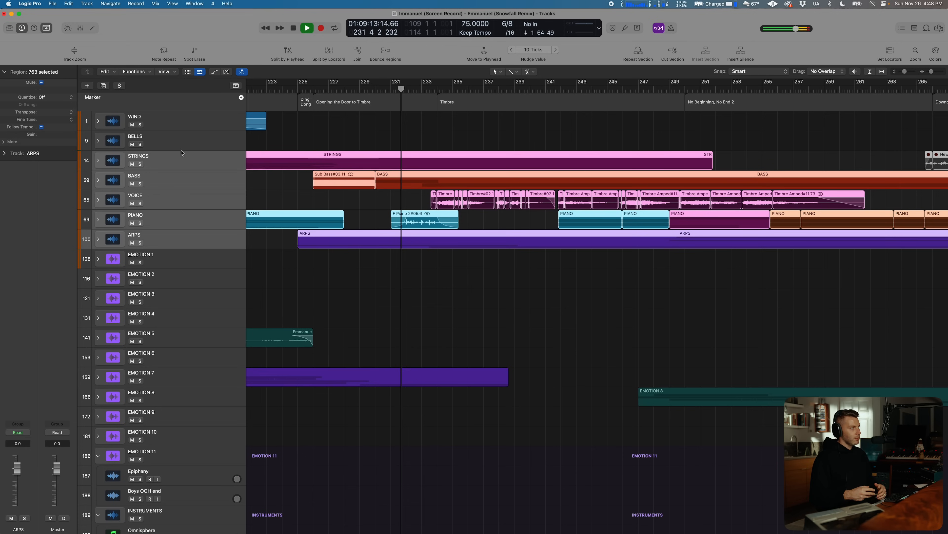
Solo and expand the VOICE stack under the Timbre section, and select its Timbre 2 track
click(177, 201)
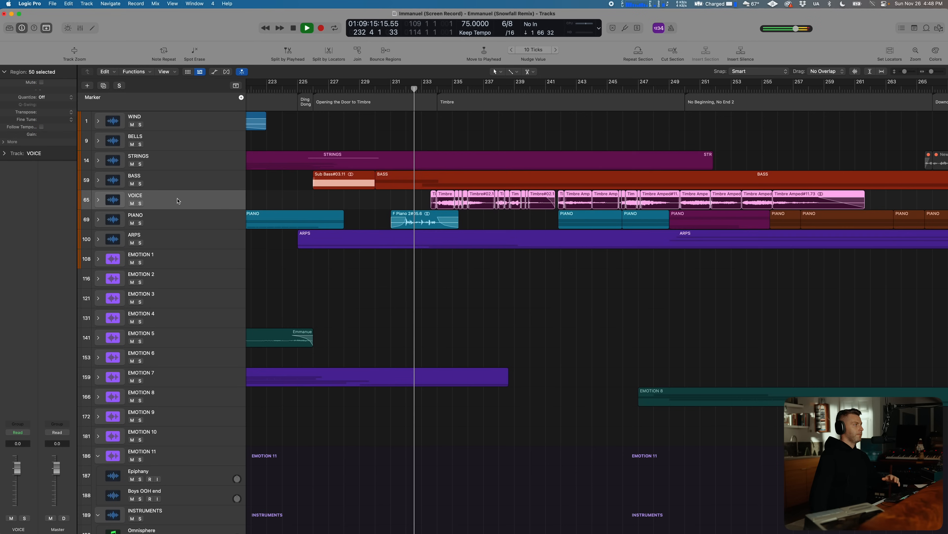
scroll(347, 208, right, 4)
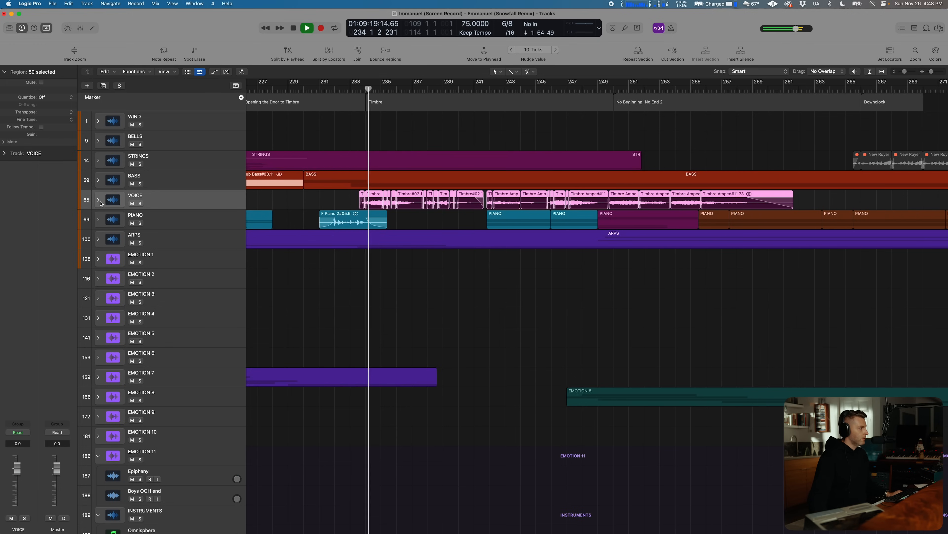
click(140, 204)
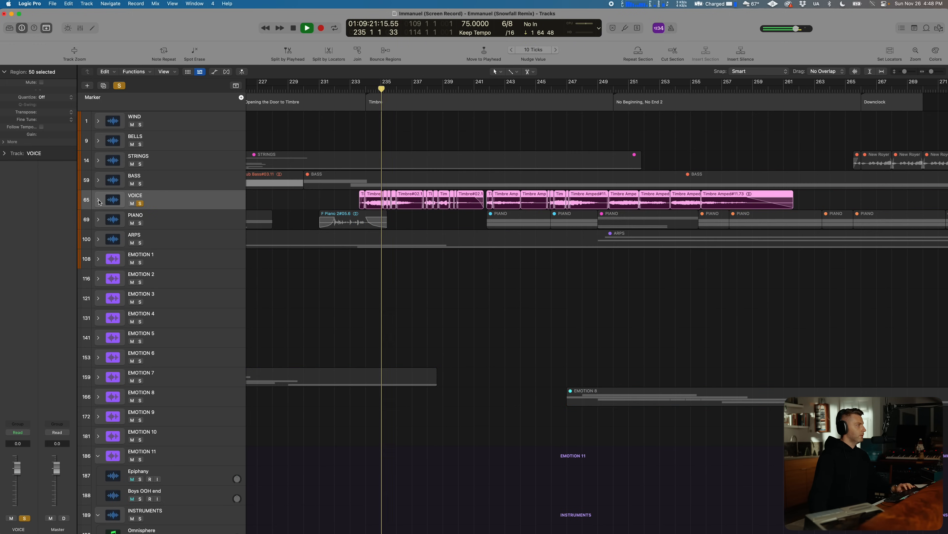
click(98, 200)
scroll(314, 188, down, 2)
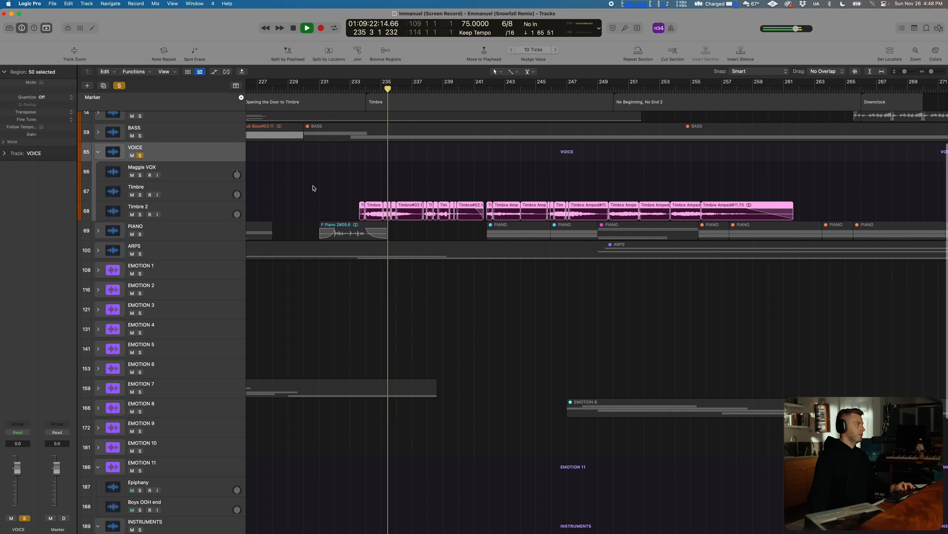
click(201, 210)
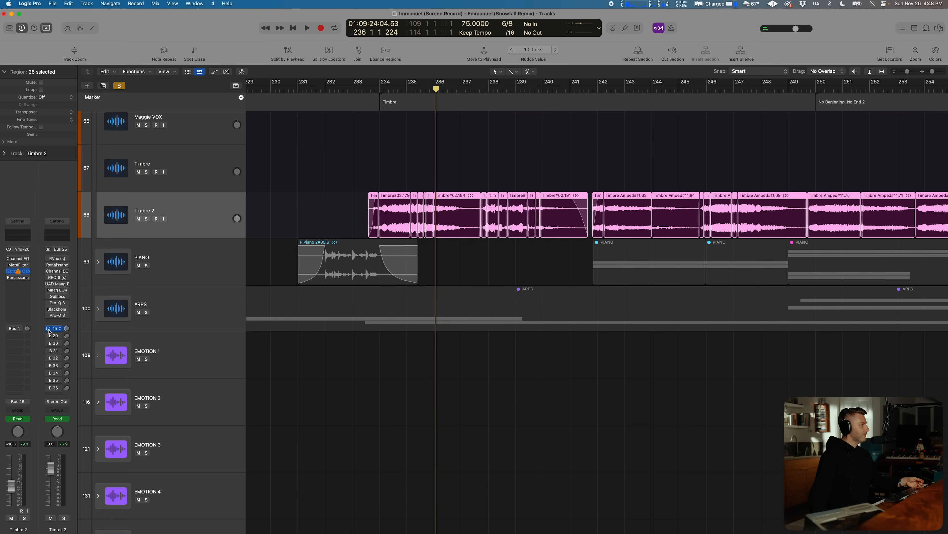
Play the Timbre 2 vocal from just before bar 234 with its effects bypassed, and examine its edited regions up close
click(369, 88)
key(space)
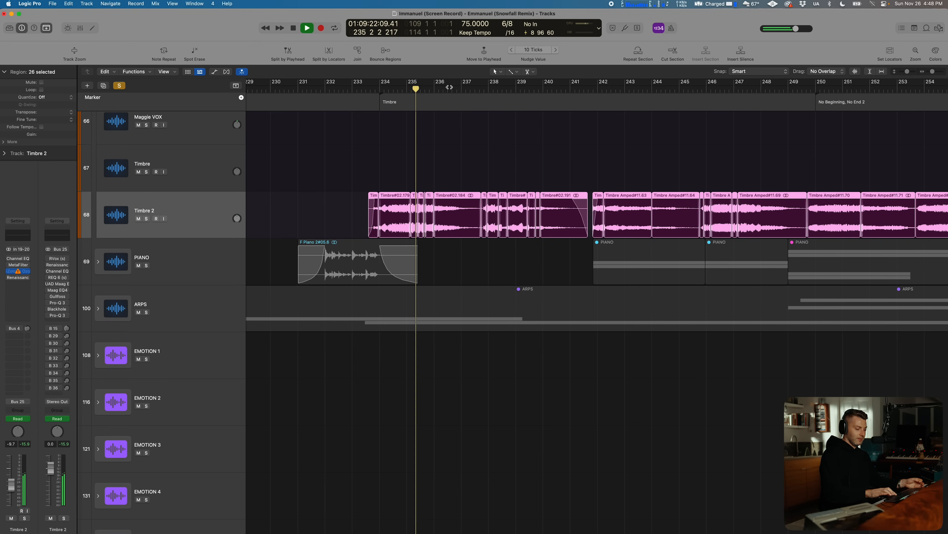
key(super+Down)
key(super+Down)
key(super+Down)
key(super+Right)
key(super+Right)
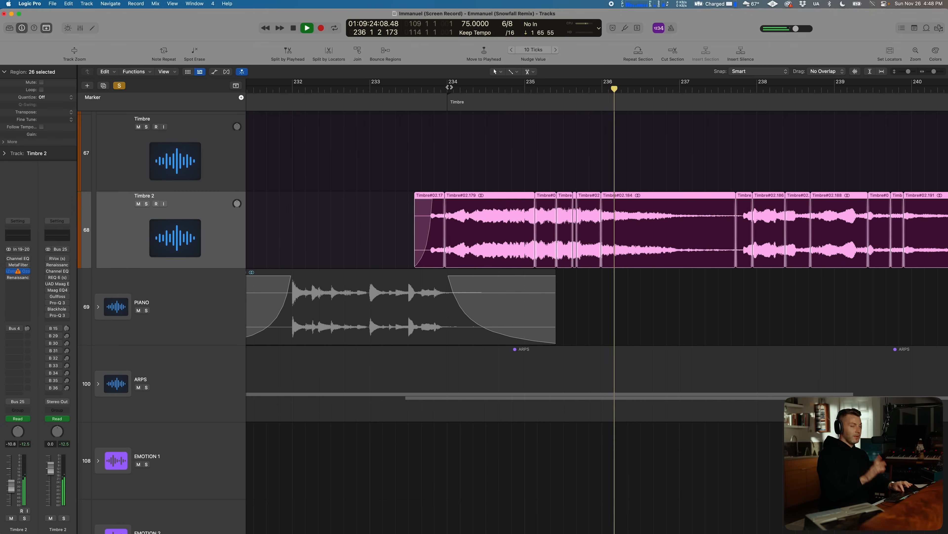
key(space)
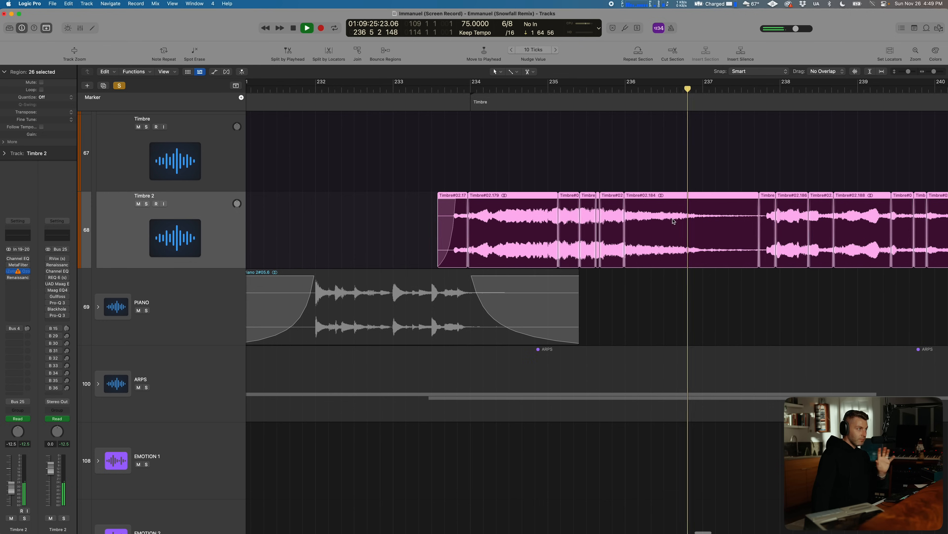
scroll(654, 220, right, 10)
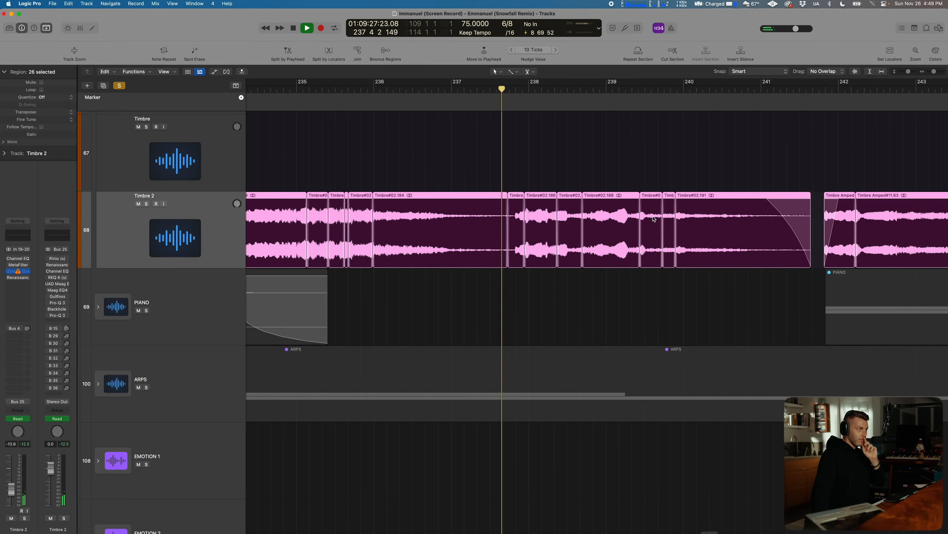
scroll(654, 220, right, 5)
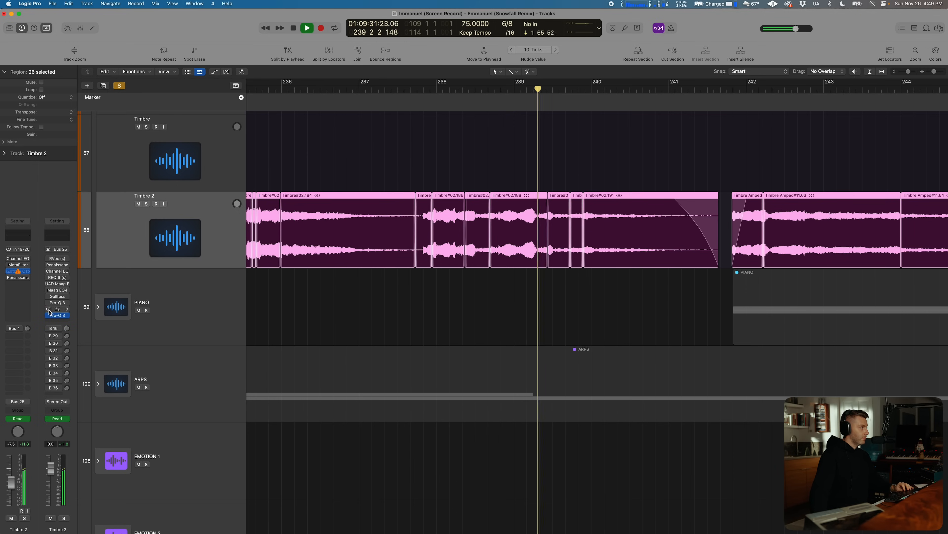
Re-enable the bypassed insert effects on the Timbre 2 channel strips and open the Blackhole reverb beside the track's regions
drag(48, 312, 49, 287)
click(48, 278)
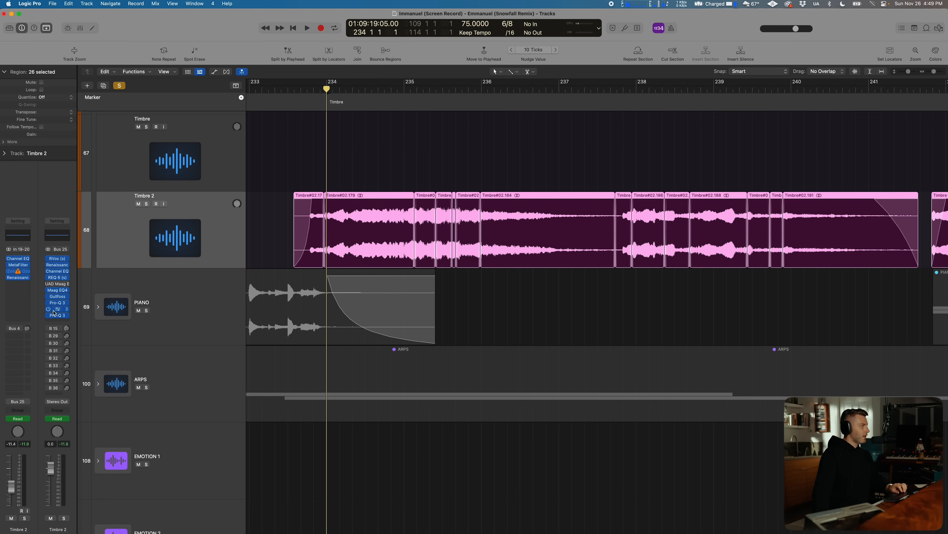
click(56, 309)
drag(447, 104, 260, 282)
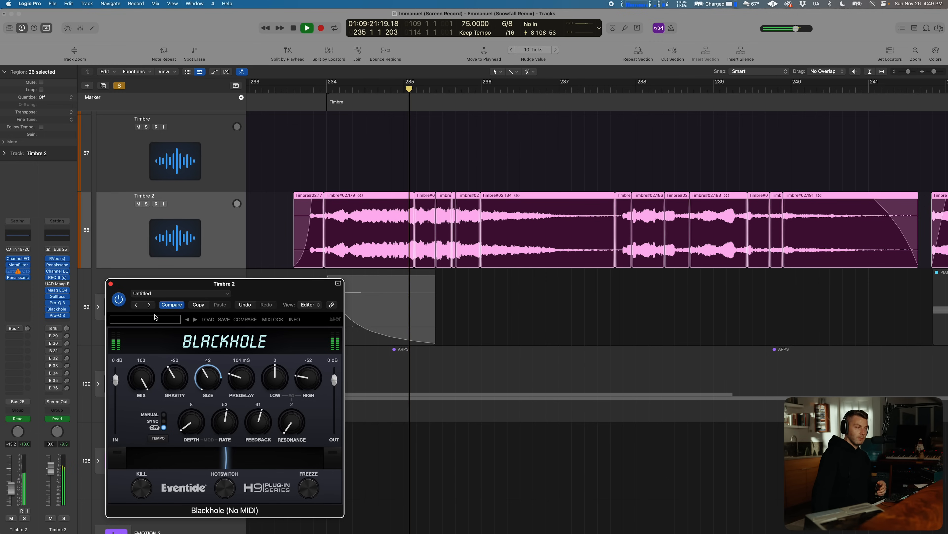
Set Blackhole's Mix to 46 and Predelay to 105 ms, and replay the Timbre 2 vocal through it
drag(148, 376, 143, 383)
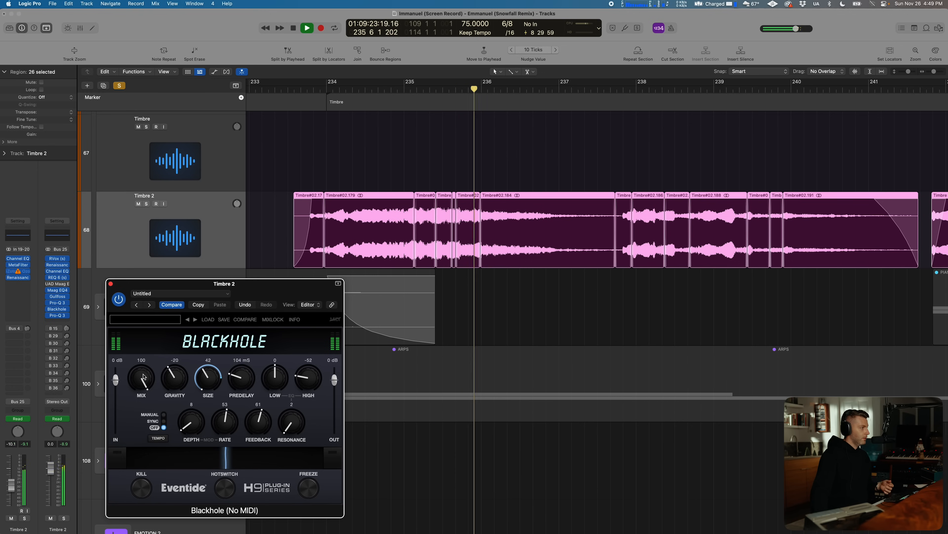
drag(138, 424, 151, 418)
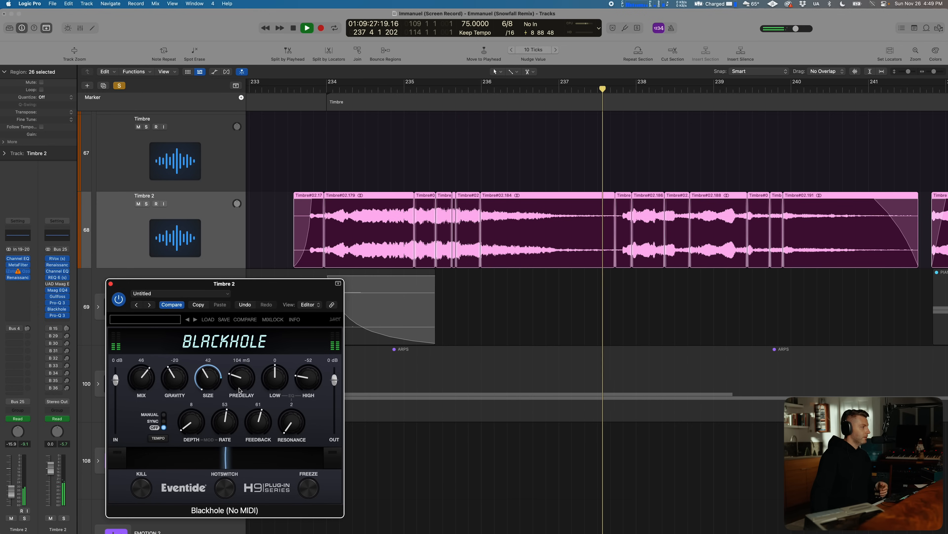
key(space)
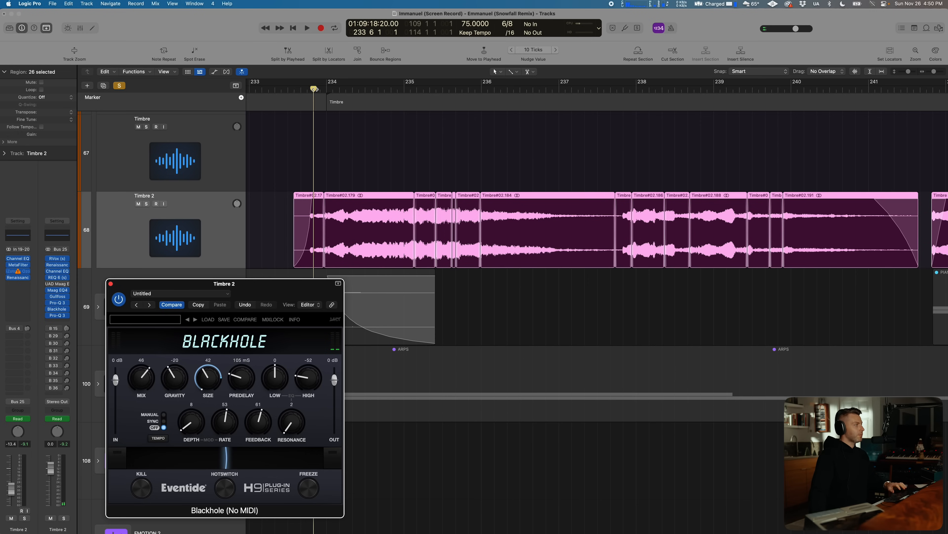
click(96, 339)
key(space)
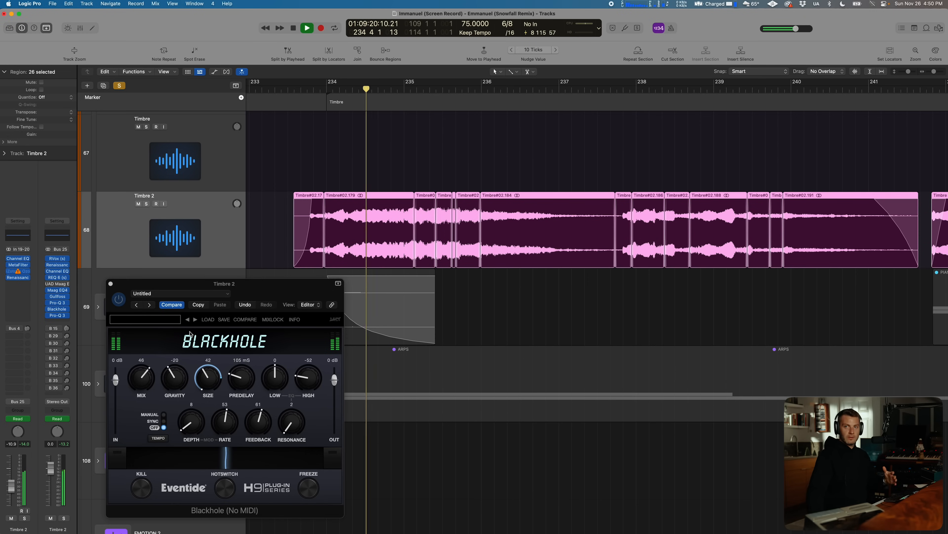
click(117, 302)
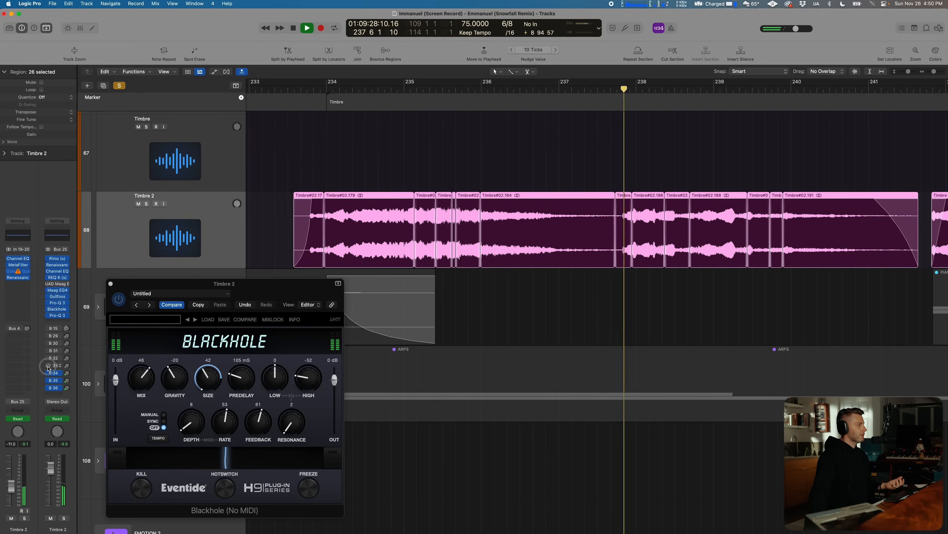
Re-enable the bypassed bus sends on the Timbre 2 channel strips, including Bus 4, and close the Blackhole window
click(49, 350)
click(48, 343)
click(48, 335)
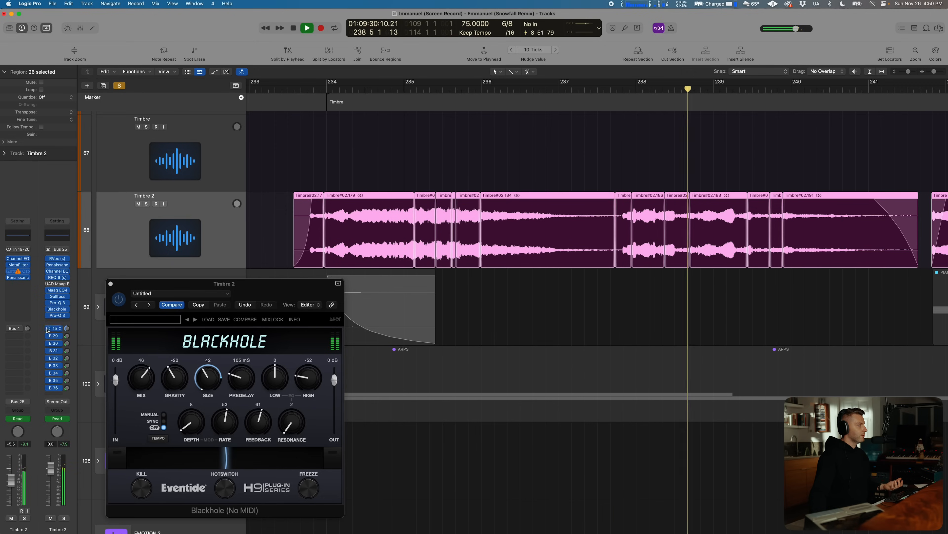
click(8, 328)
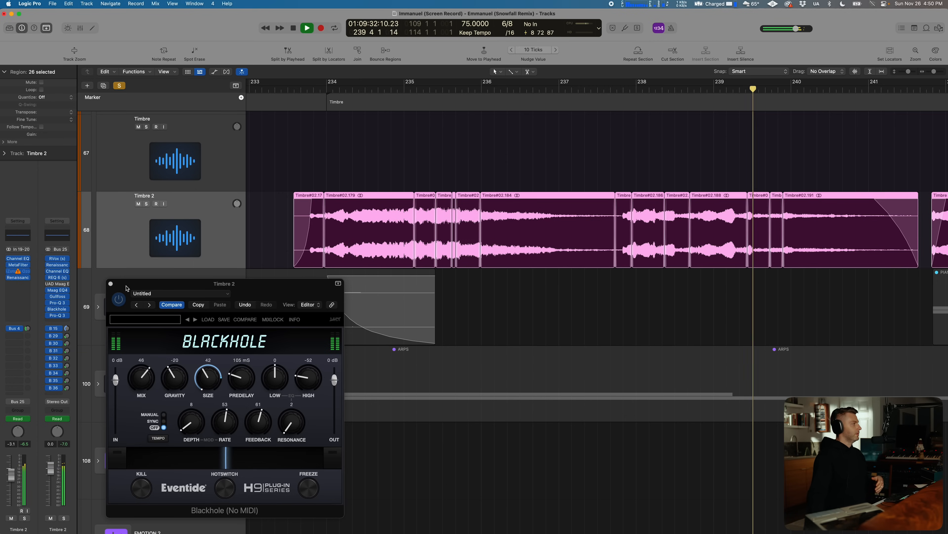
click(111, 285)
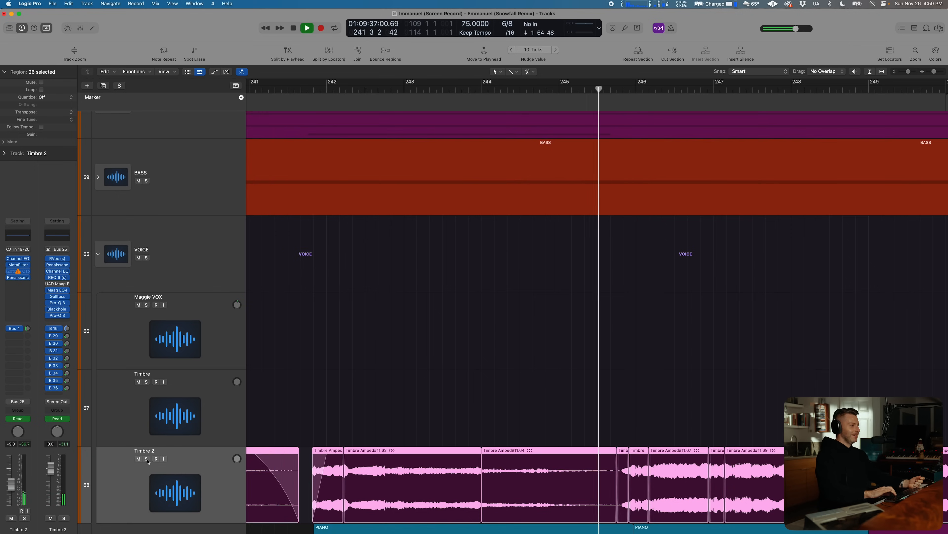
Show the whole Timbre section across all track stacks, with solo off and the VOICE stack collapsed, while it plays
key(super+Left)
key(super+Up)
key(super+Up)
key(super+Up)
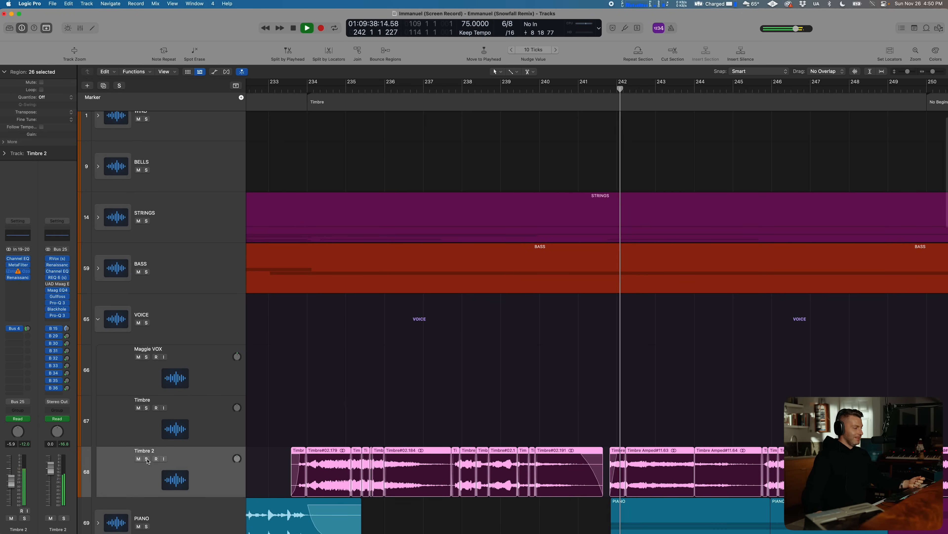
scroll(296, 423, down, 1)
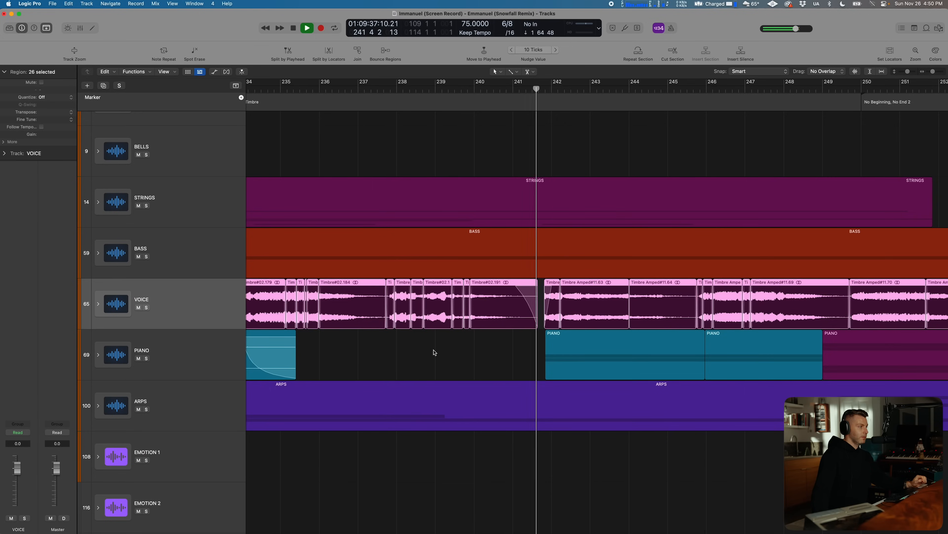
scroll(422, 353, right, 3)
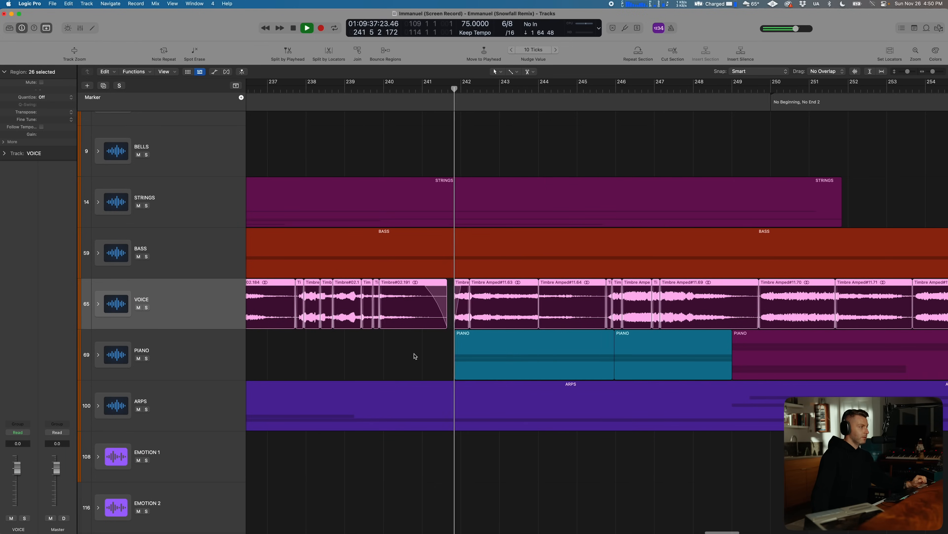
scroll(413, 355, right, 4)
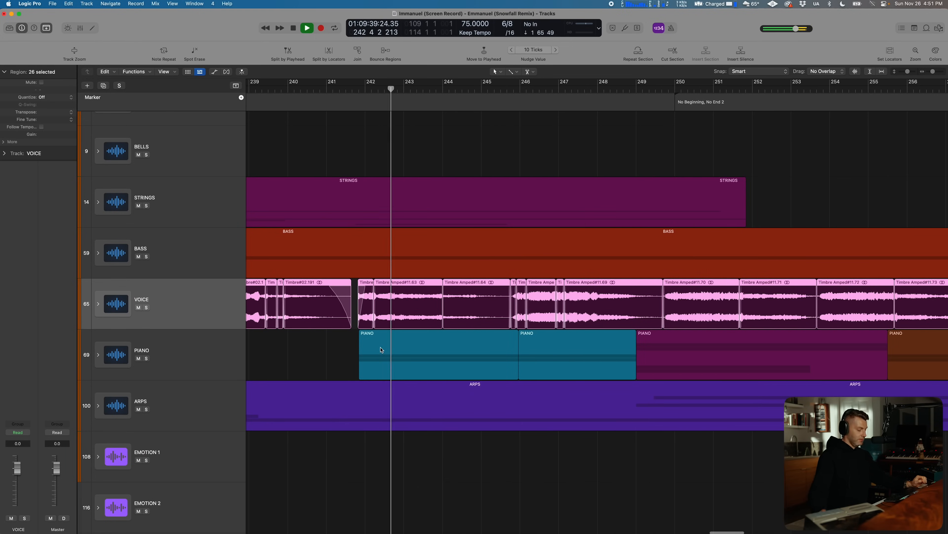
key(super+Up)
key(super+Up)
key(super+Up)
key(super+Up)
key(super+Left)
key(super+Left)
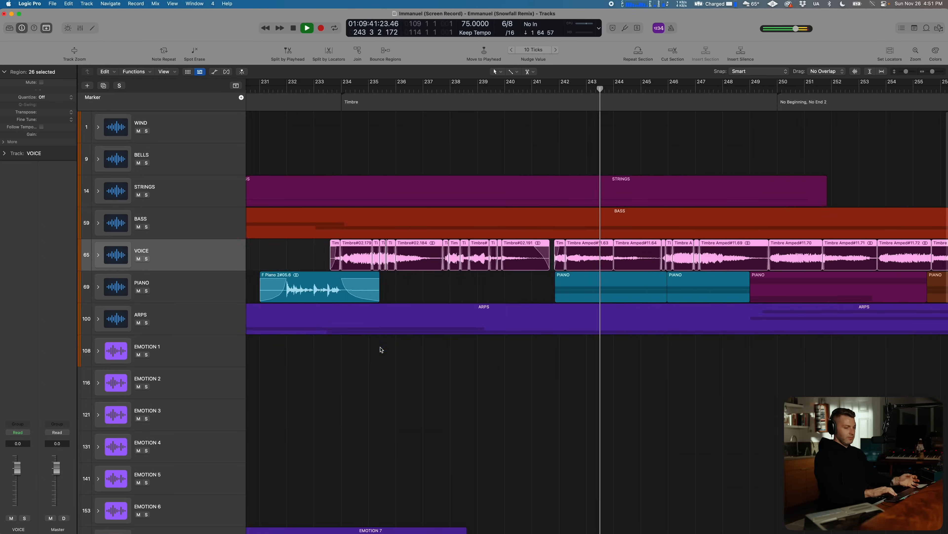
key(super+Up)
key(super+Up)
key(super+Up)
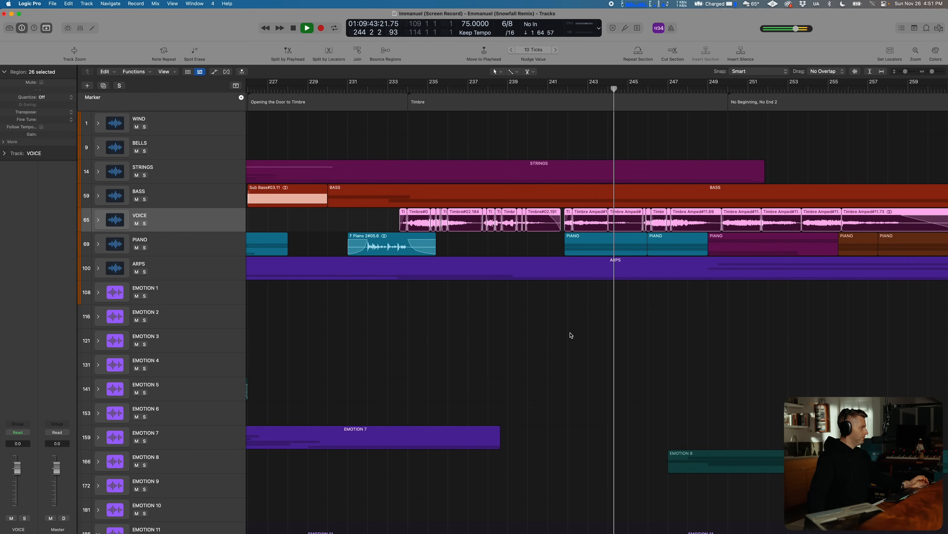
Follow playback toward No Beginning, No End 2 and examine which stacks are active there, down to the EMOTION stacks
scroll(567, 336, right, 10)
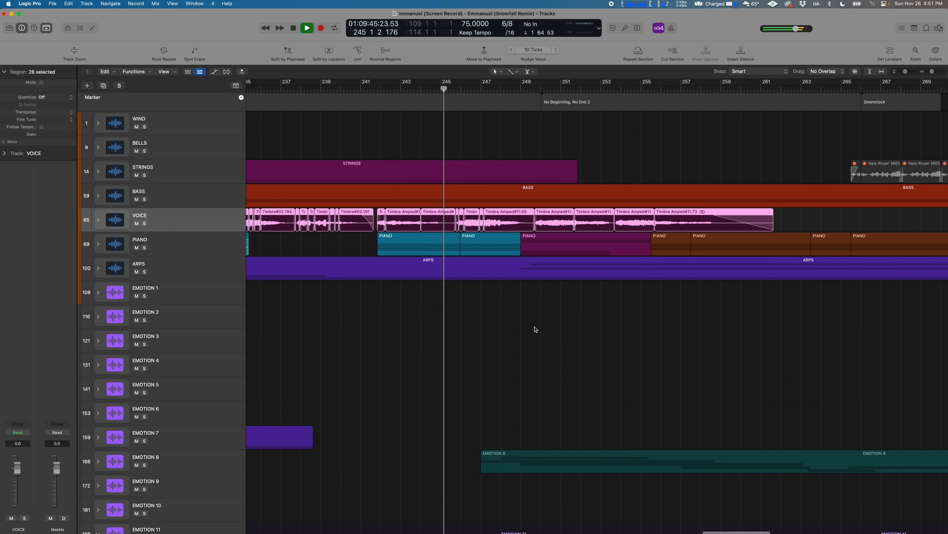
scroll(392, 313, right, 2)
scroll(381, 323, down, 1)
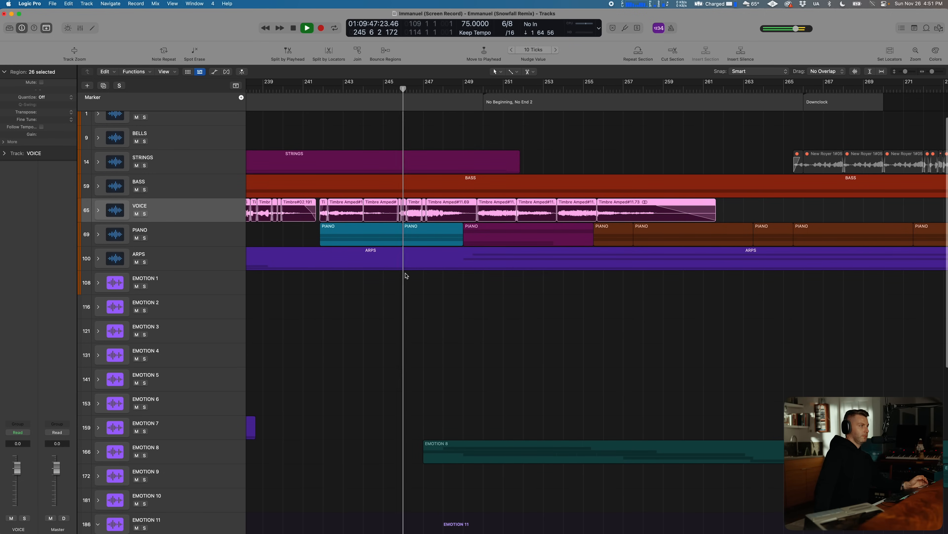
scroll(375, 302, down, 6)
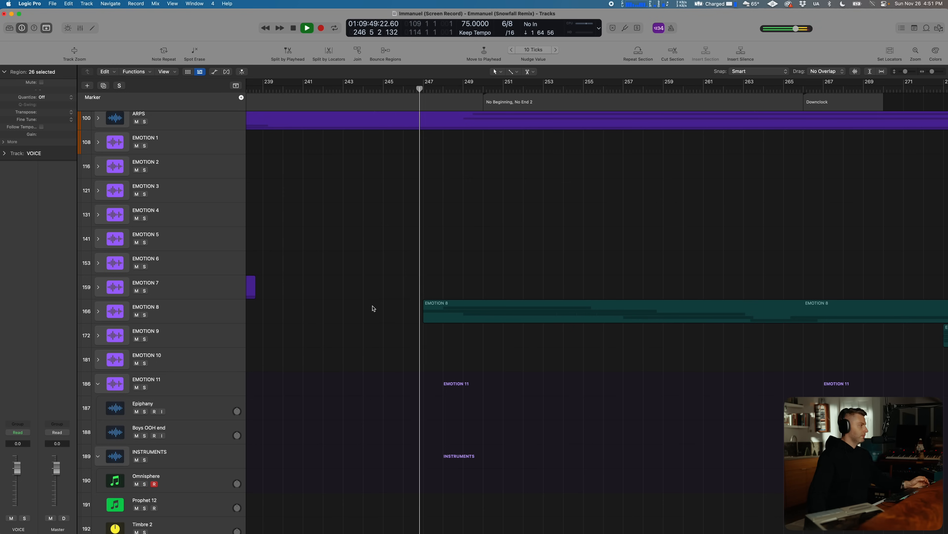
scroll(412, 284, up, 6)
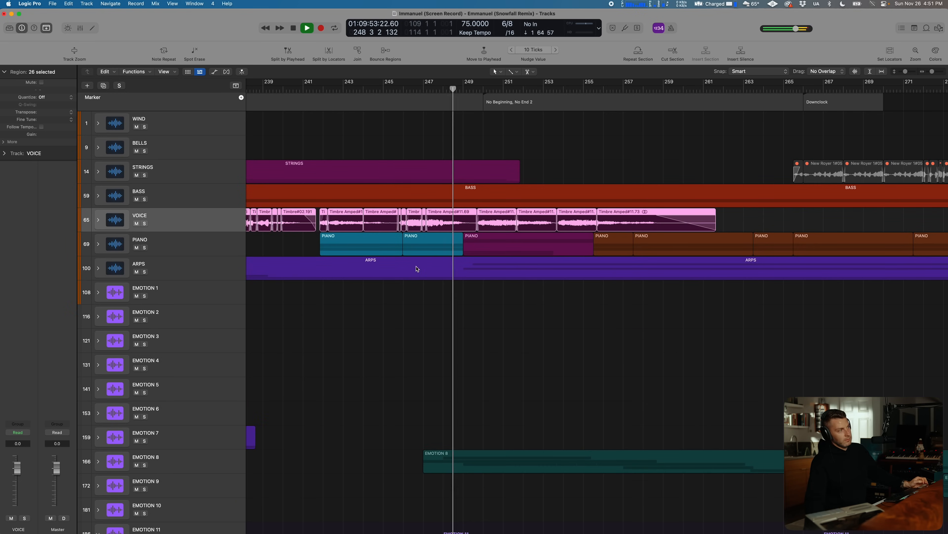
scroll(412, 276, right, 6)
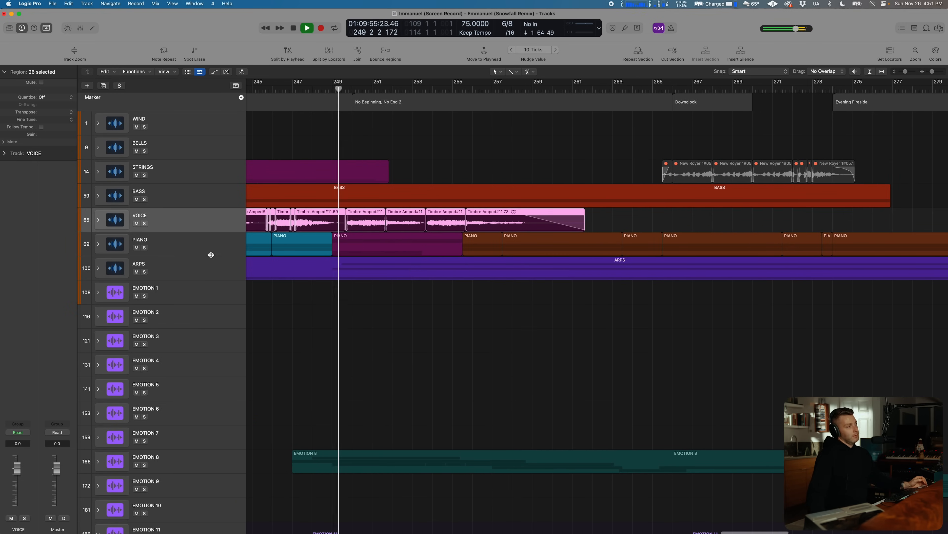
Solo the ARPS stack together with PIANO and EMOTION 8 in the No Beginning, No End 2 section
click(178, 264)
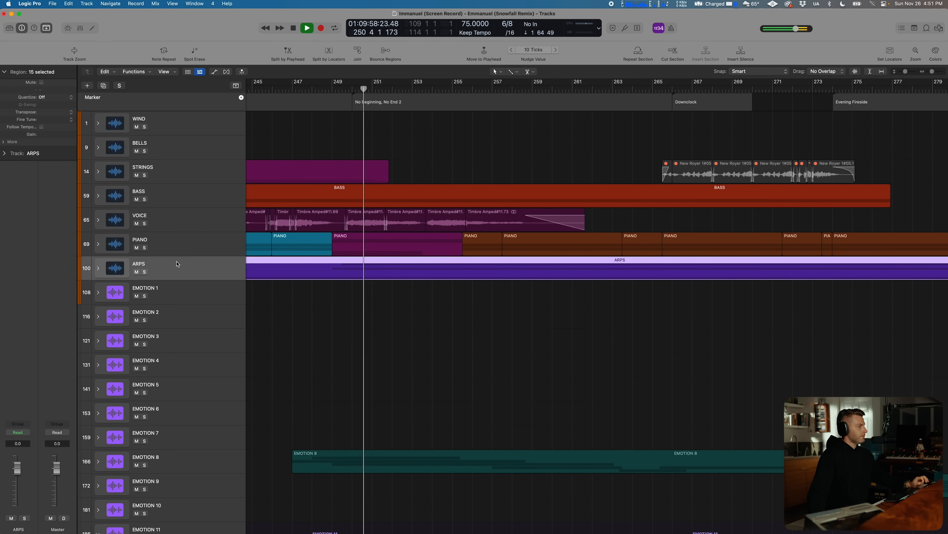
click(145, 272)
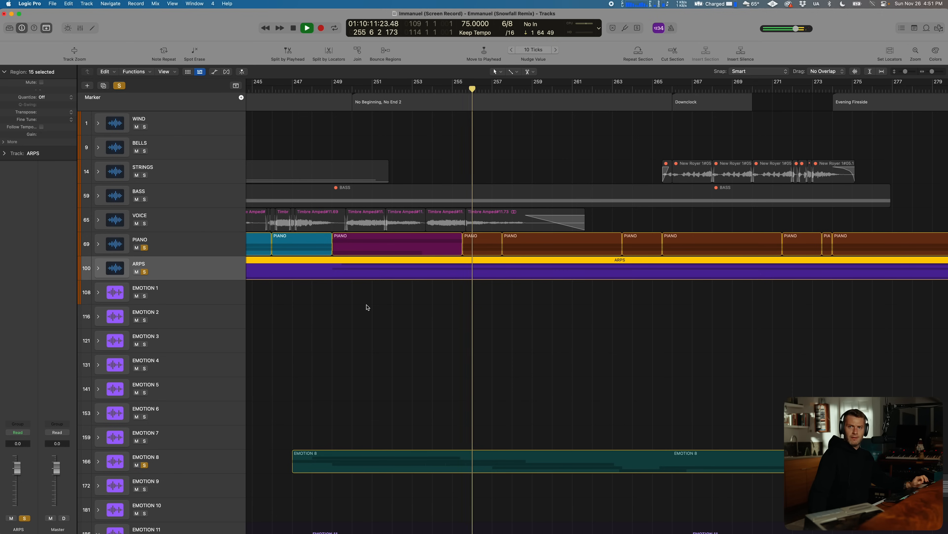
Expand the soloed EMOTION 8 stack and audition its layers, from Astral Visions 1 to Dancing Plucks Single ADD
click(161, 468)
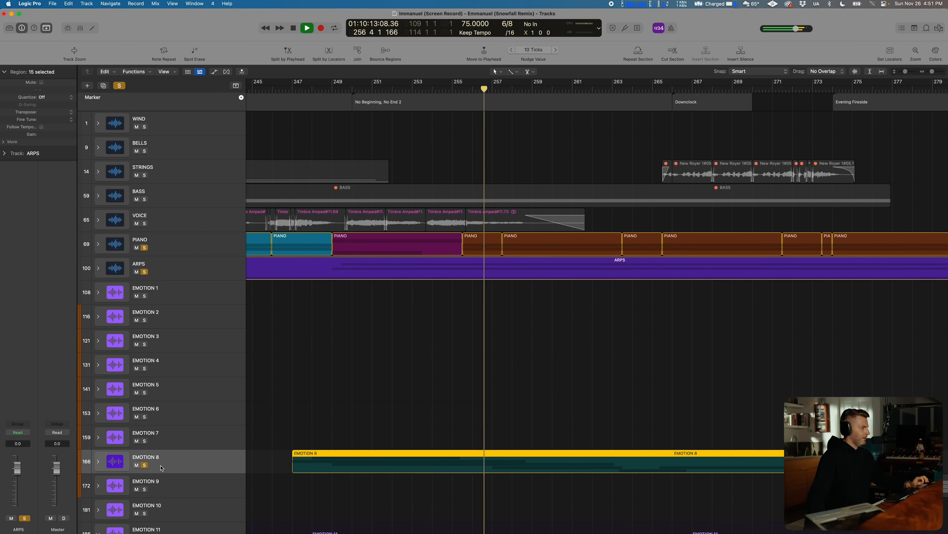
click(99, 462)
scroll(104, 463, down, 8)
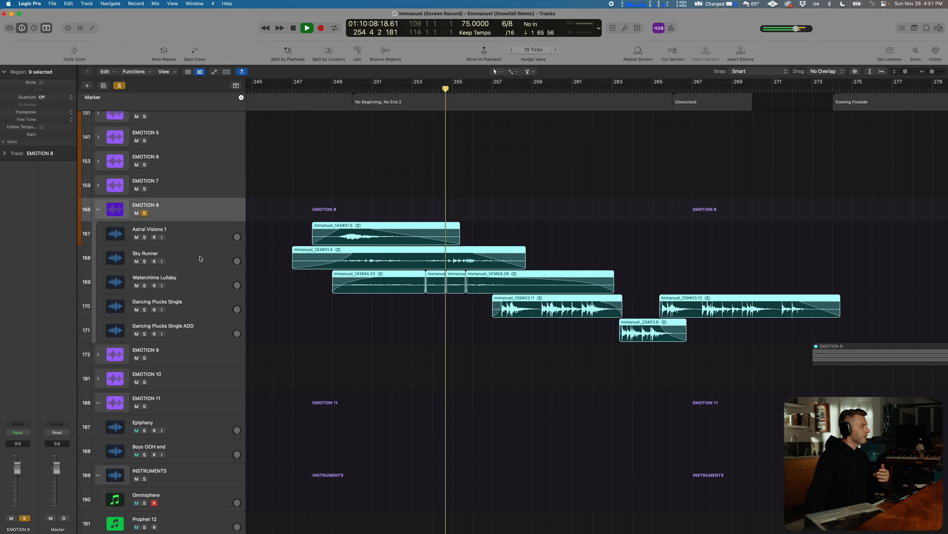
click(242, 285)
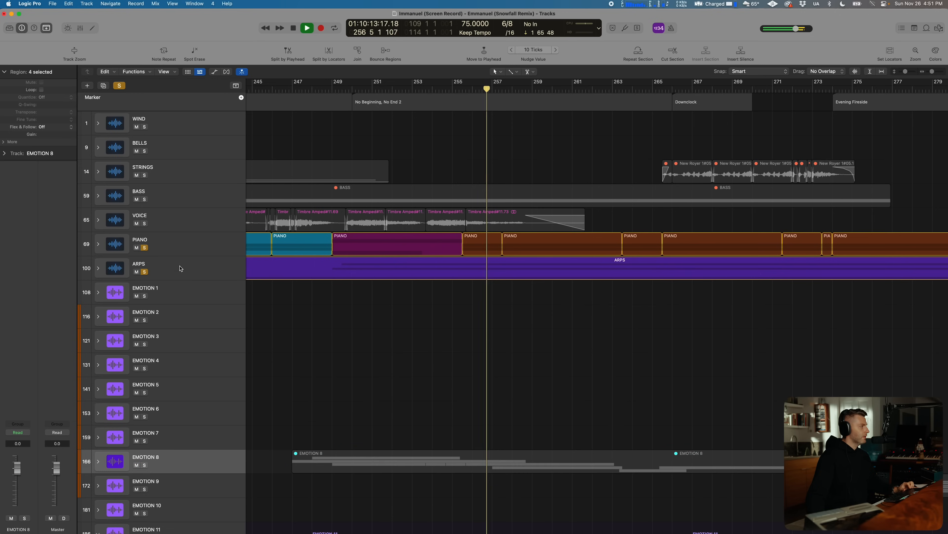
Select the ARPS and PIANO stacks and turn off their solo so the full arrangement plays
click(180, 267)
shift+click(170, 253)
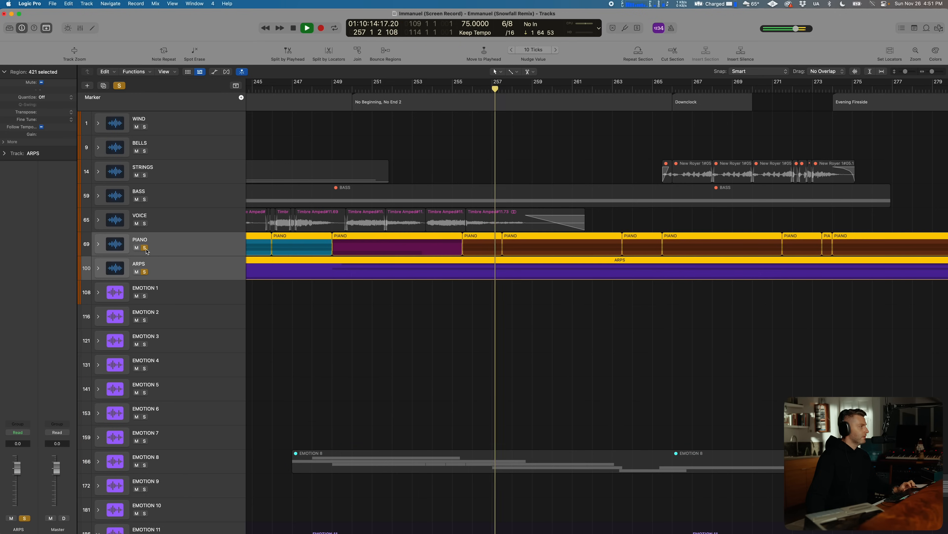
click(144, 248)
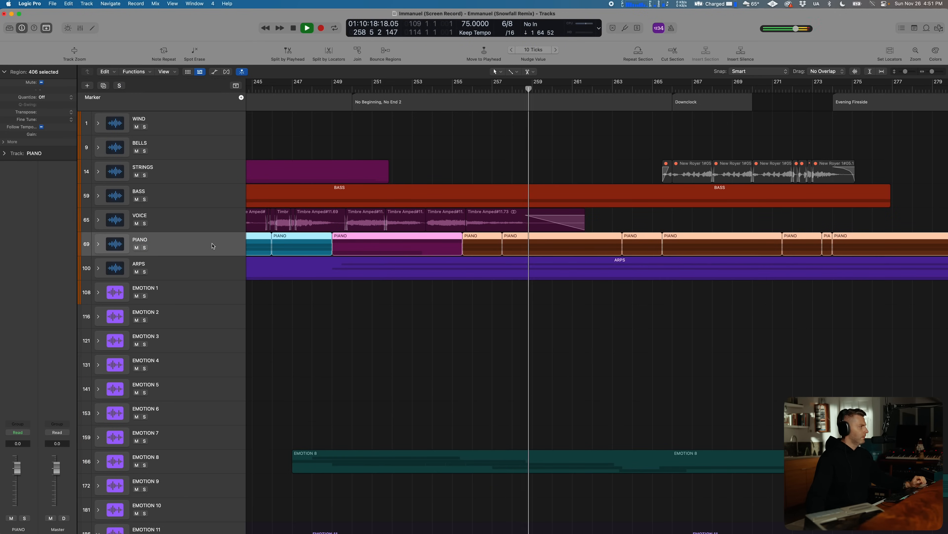
Move the BASS stack below VOICE, audition it in solo with PIANO and ARPS, and turn the solo off
drag(186, 199, 176, 229)
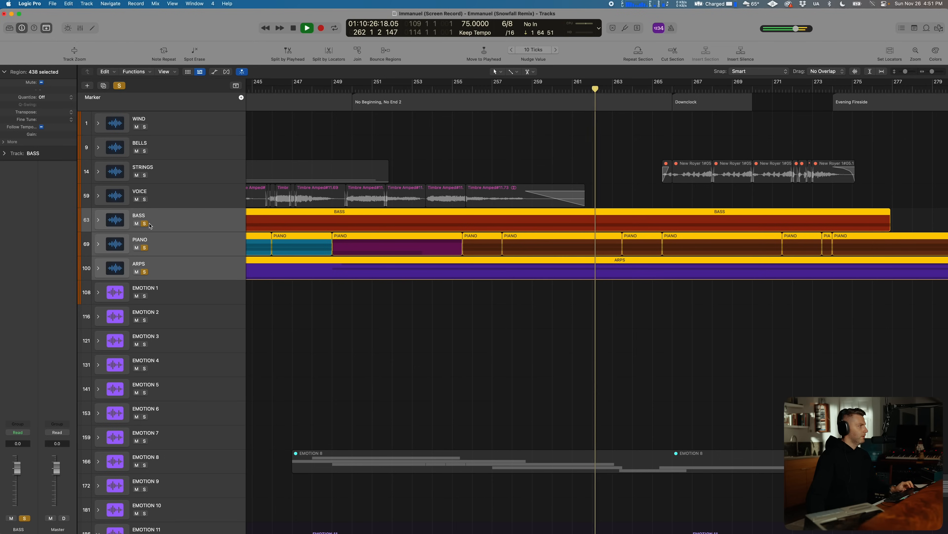
click(145, 223)
click(474, 389)
Follow playback toward the Downclock section and briefly audition the EMOTION 8 stack in solo there
scroll(369, 341, right, 3)
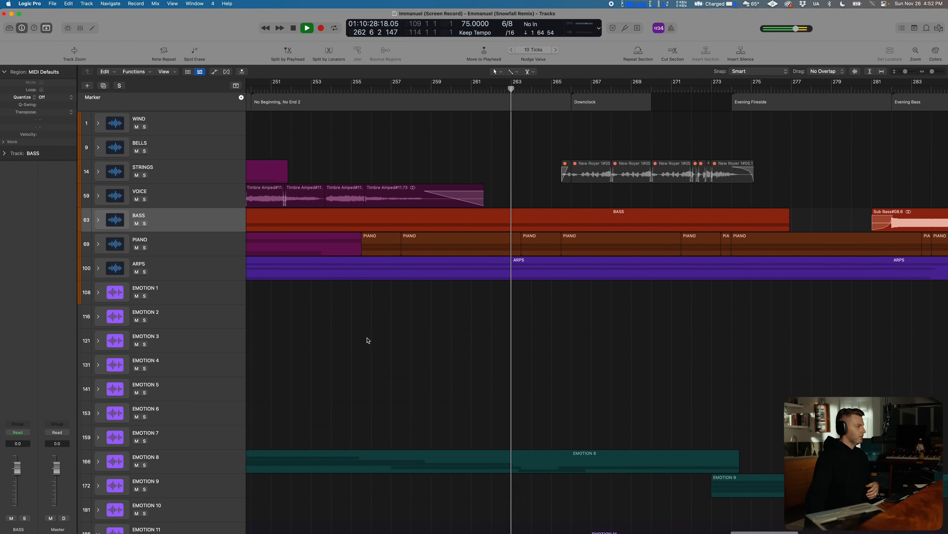
scroll(367, 340, right, 2)
scroll(358, 338, down, 3)
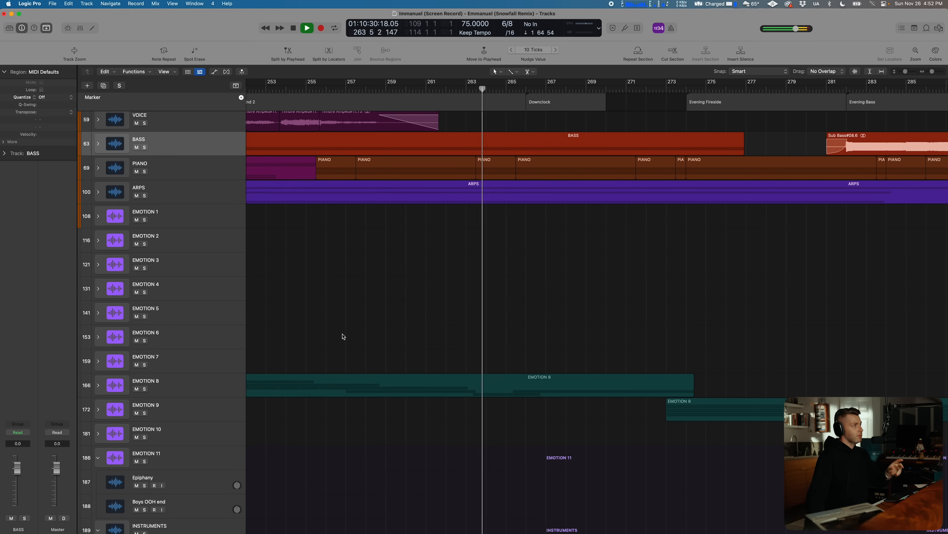
scroll(434, 366, right, 3)
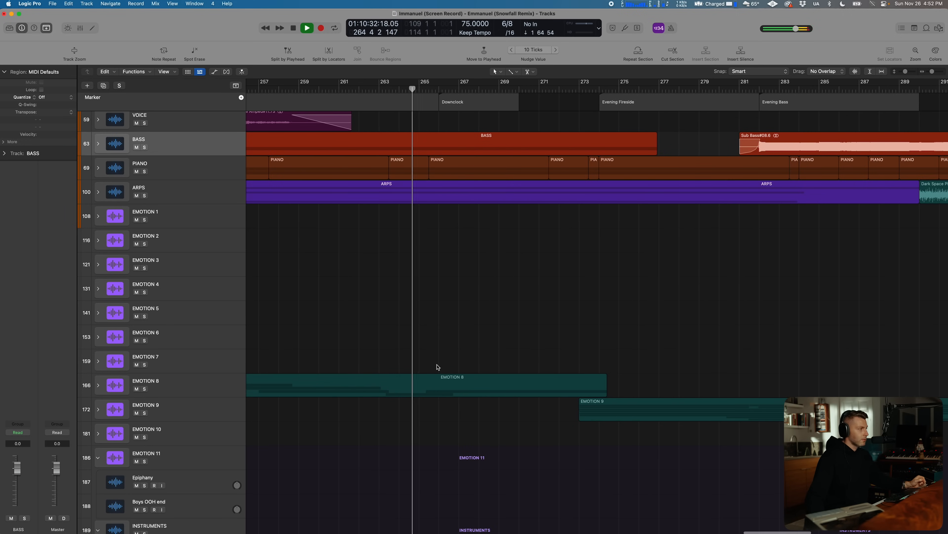
click(150, 390)
click(145, 389)
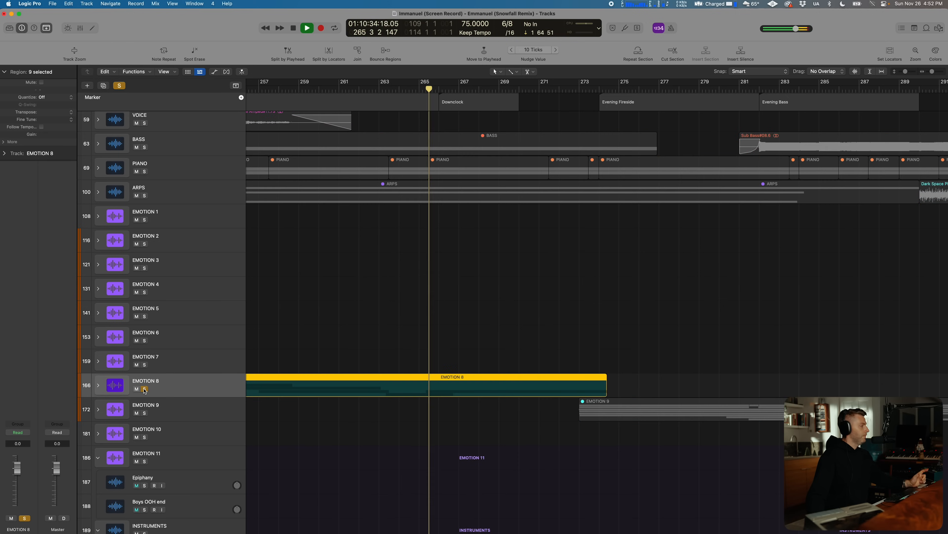
click(145, 389)
Follow playback from Downclock through Evening Fireside into Evening Bass and examine which stacks are active in each section
scroll(388, 359, up, 3)
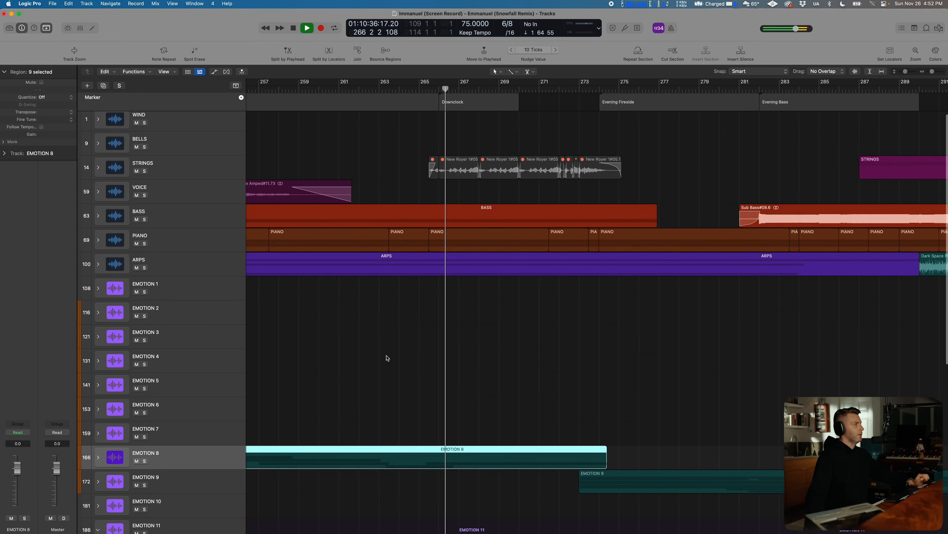
scroll(403, 352, right, 2)
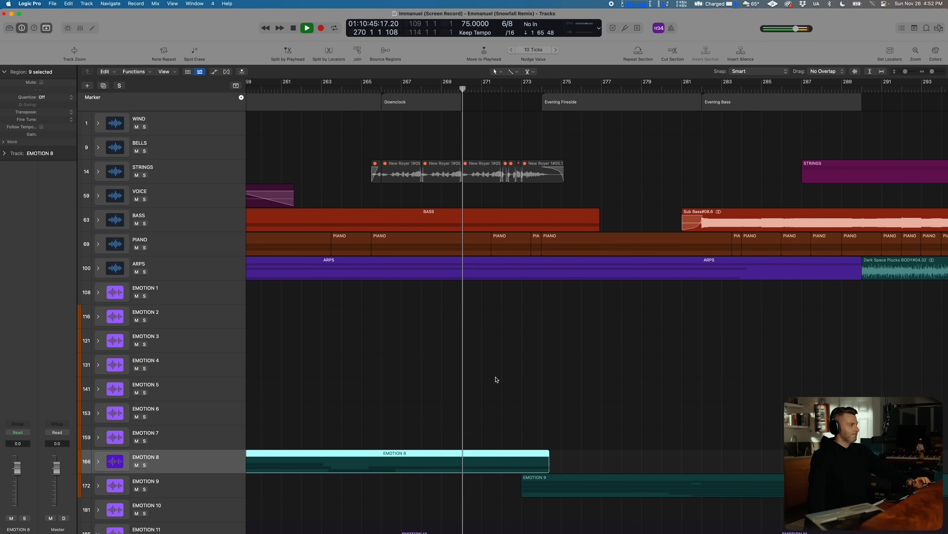
scroll(485, 376, right, 3)
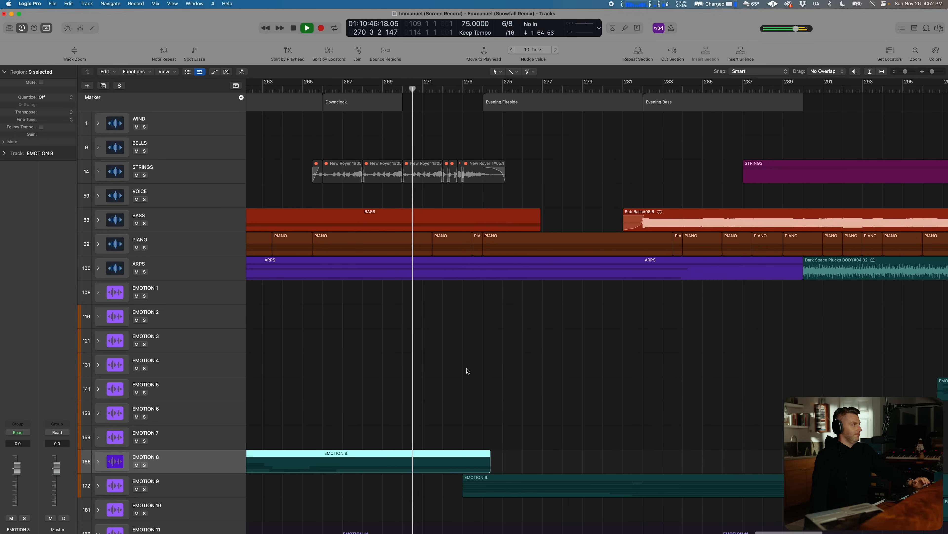
scroll(468, 371, right, 3)
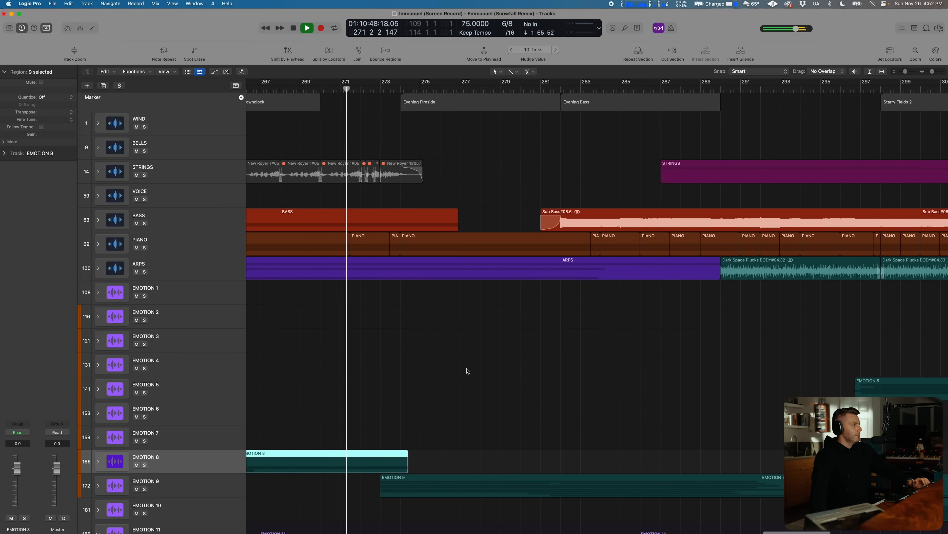
scroll(467, 370, down, 1)
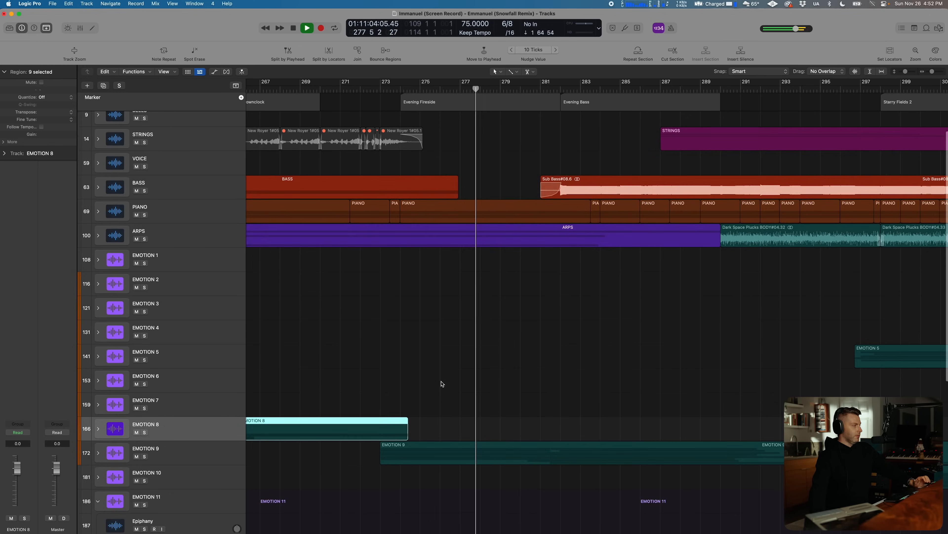
scroll(440, 383, down, 5)
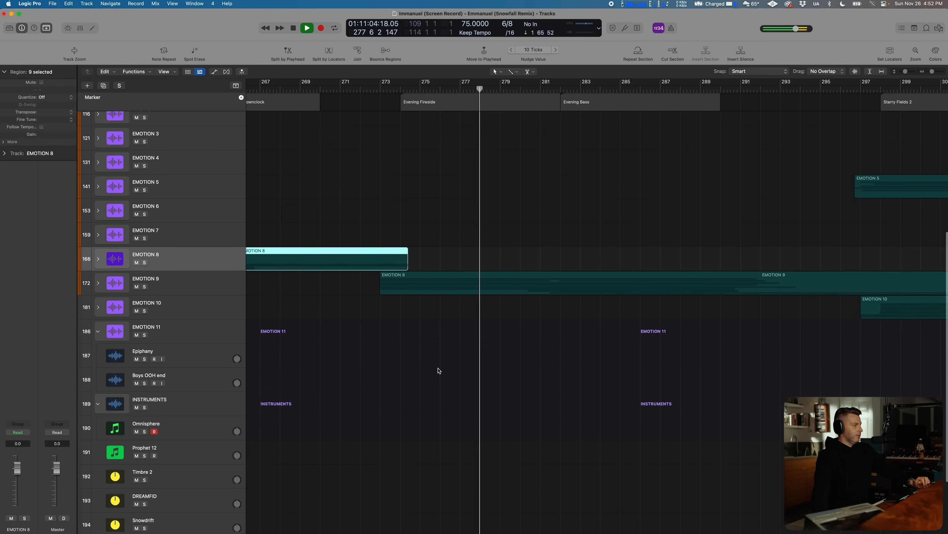
scroll(439, 370, right, 10)
scroll(437, 368, up, 2)
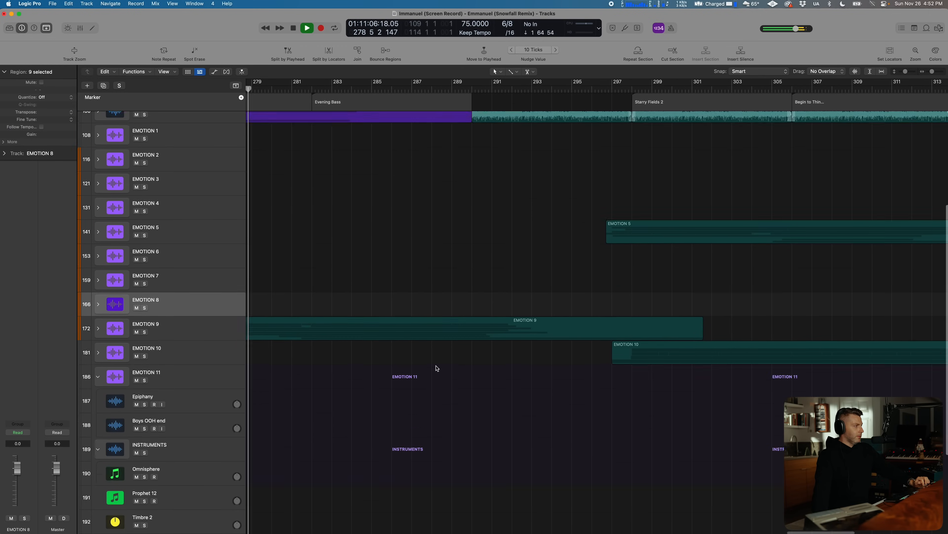
scroll(436, 368, up, 5)
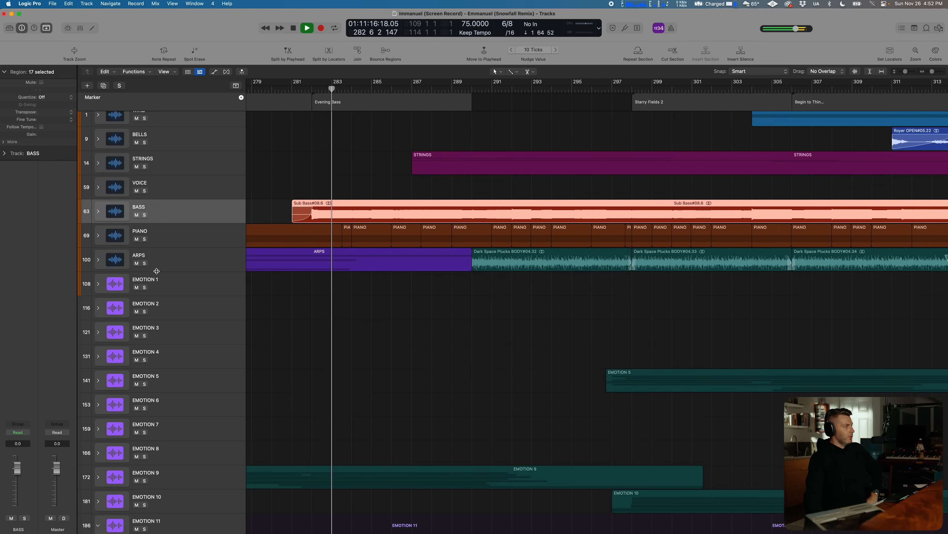
Audition the BASS, PIANO and ARPS stacks together in solo in the Evening Bass section, and turn their solo off
click(144, 215)
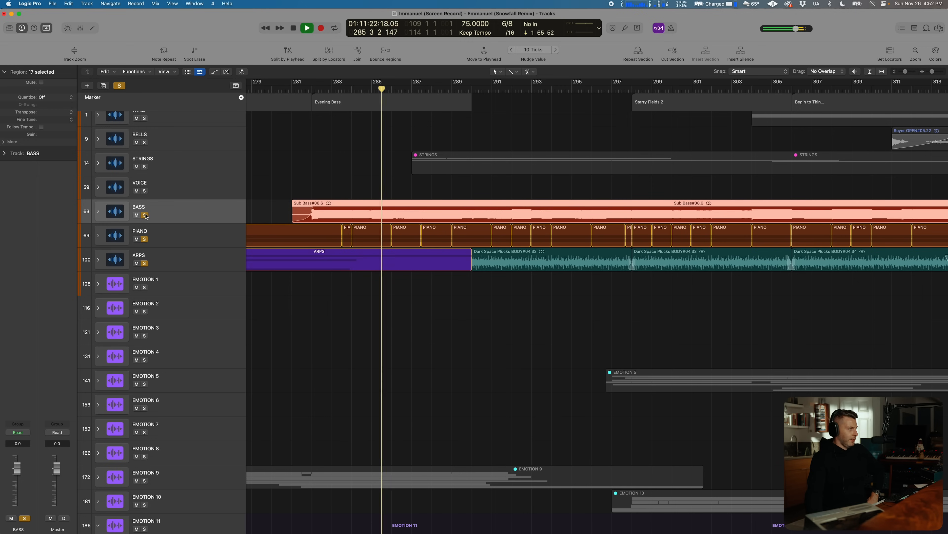
shift+click(180, 262)
click(144, 263)
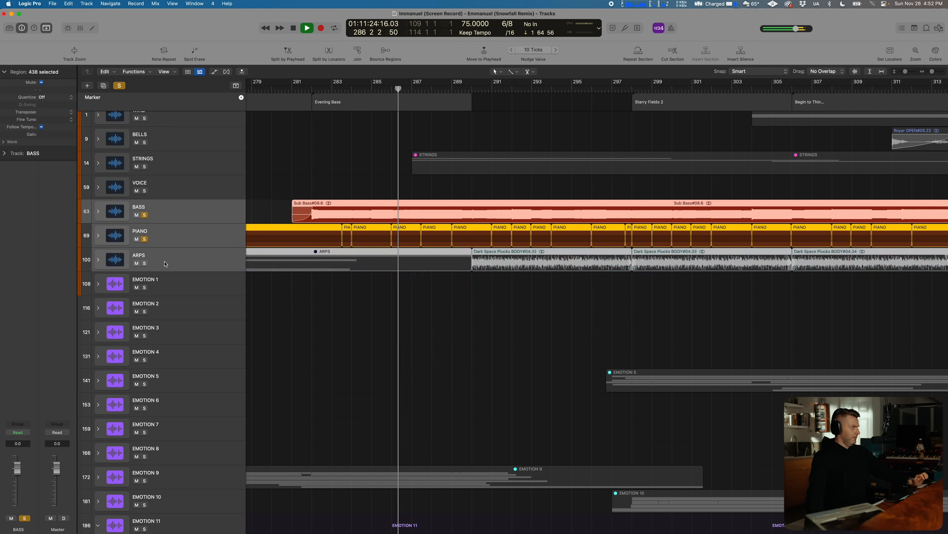
Expand the STRINGS stack ahead of Starry Fields 2 and examine its cello layers, including Cello Gold Higher and CC Cello Comp
scroll(321, 255, up, 1)
scroll(342, 257, right, 5)
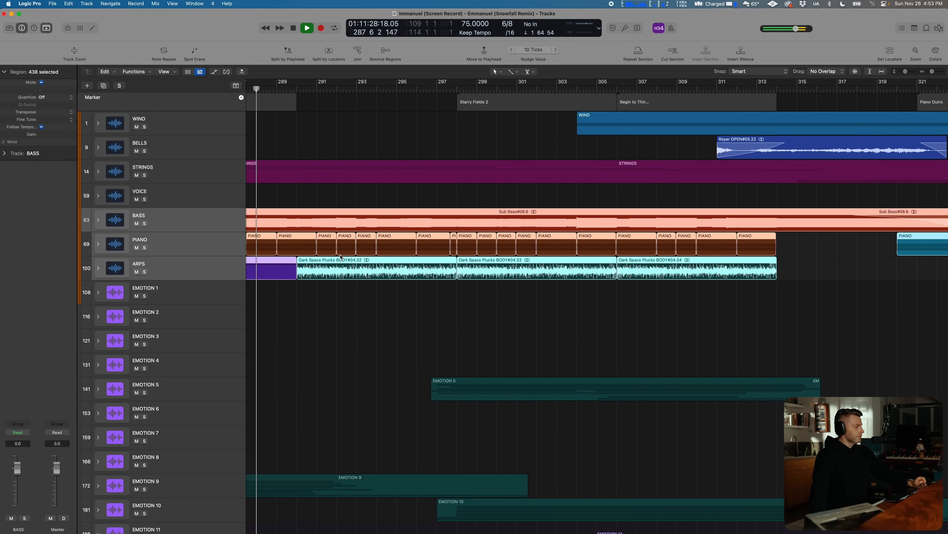
click(103, 177)
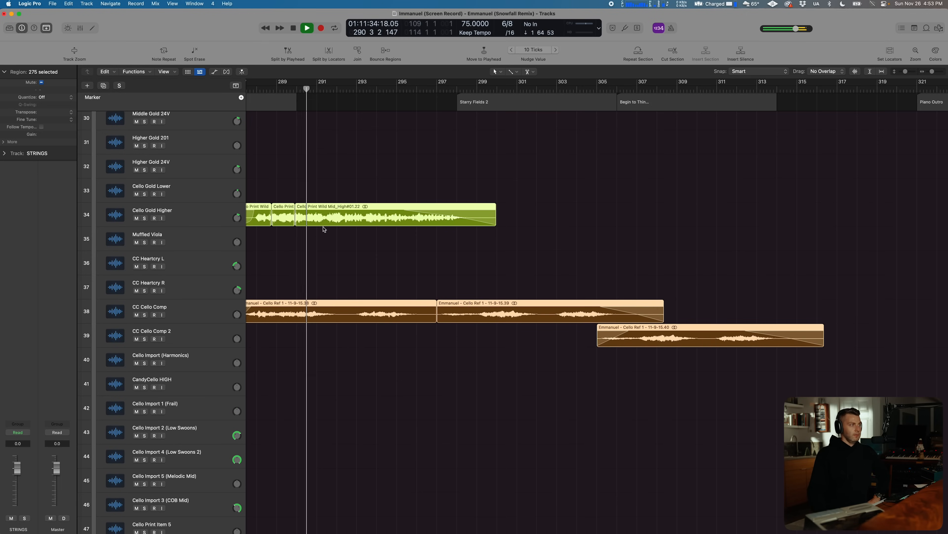
scroll(324, 228, up, 4)
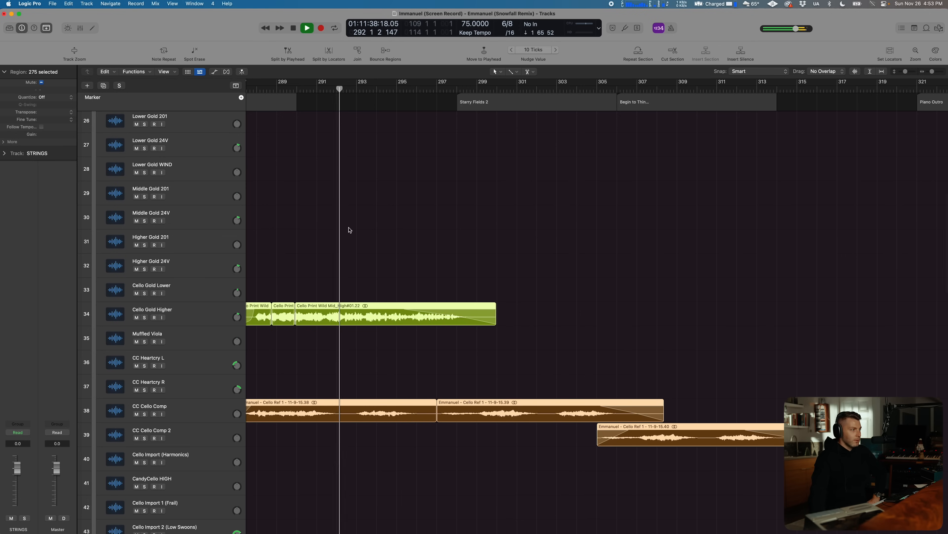
scroll(350, 230, up, 13)
scroll(352, 229, down, 9)
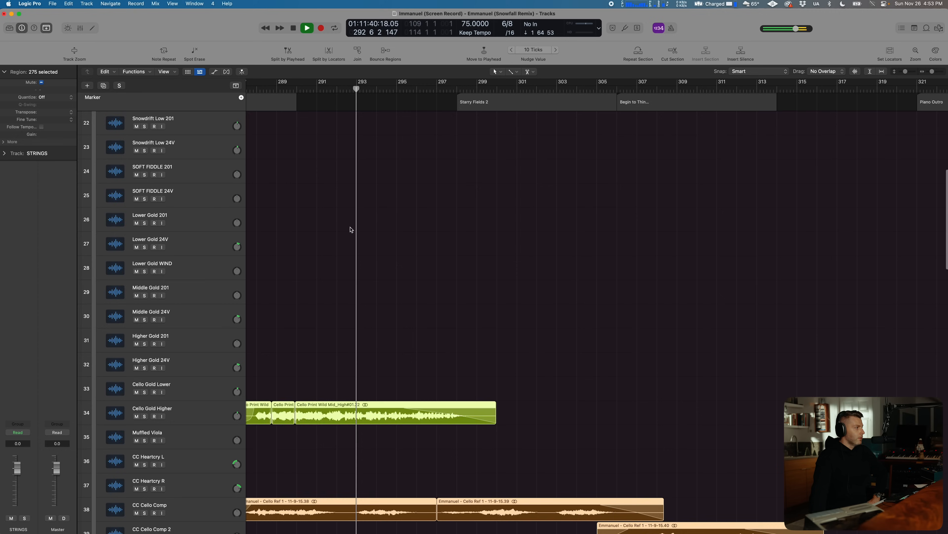
scroll(351, 230, down, 7)
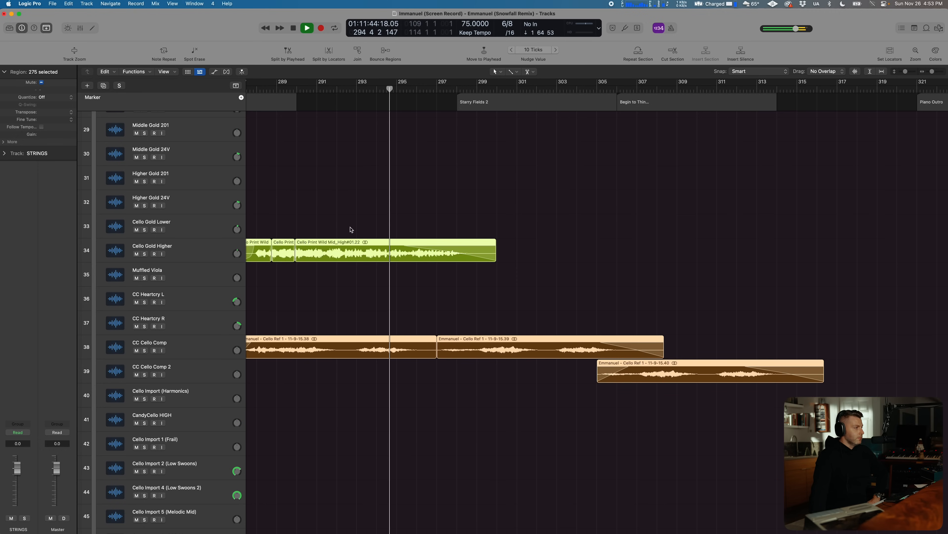
Expand the EMOTION 10 stack in Starry Fields 2 and audition its four layers in solo
scroll(351, 229, down, 20)
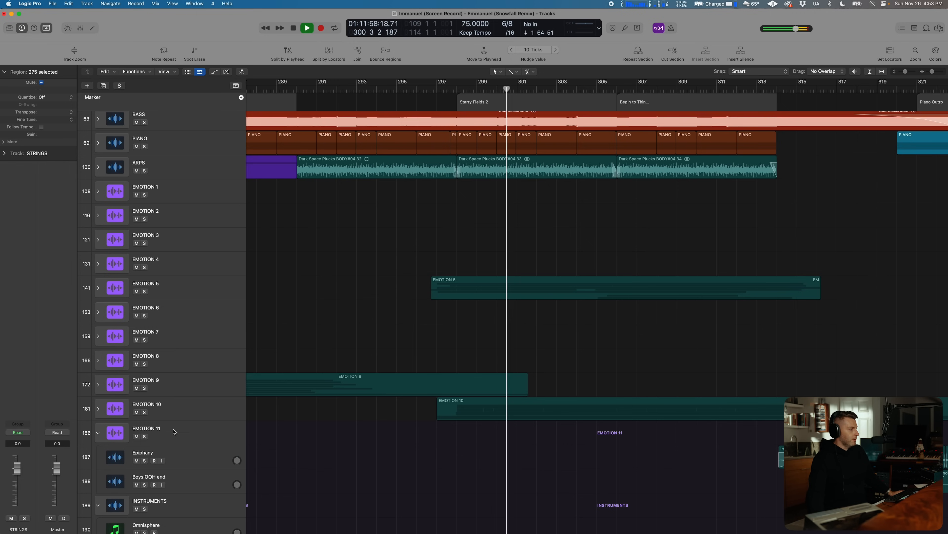
click(126, 416)
click(98, 408)
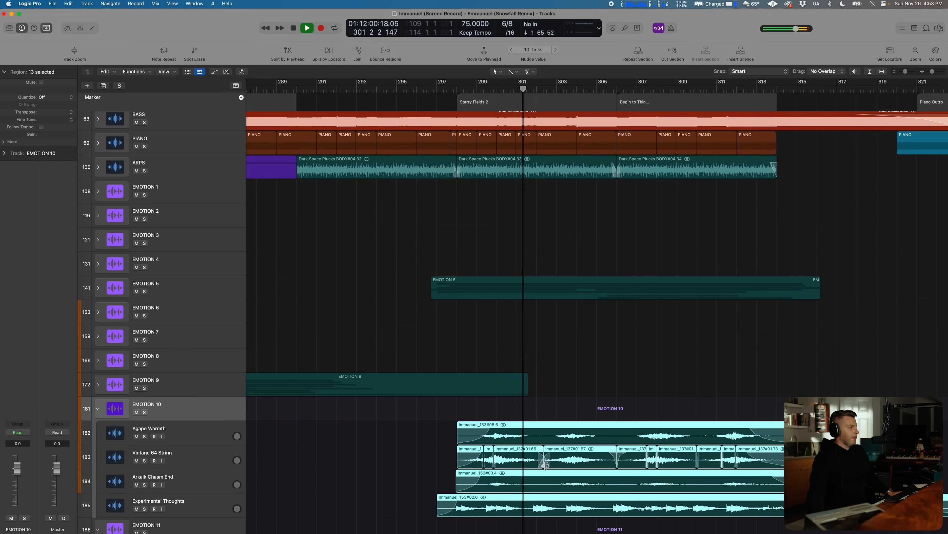
scroll(177, 343, down, 4)
scroll(177, 344, right, 3)
click(145, 311)
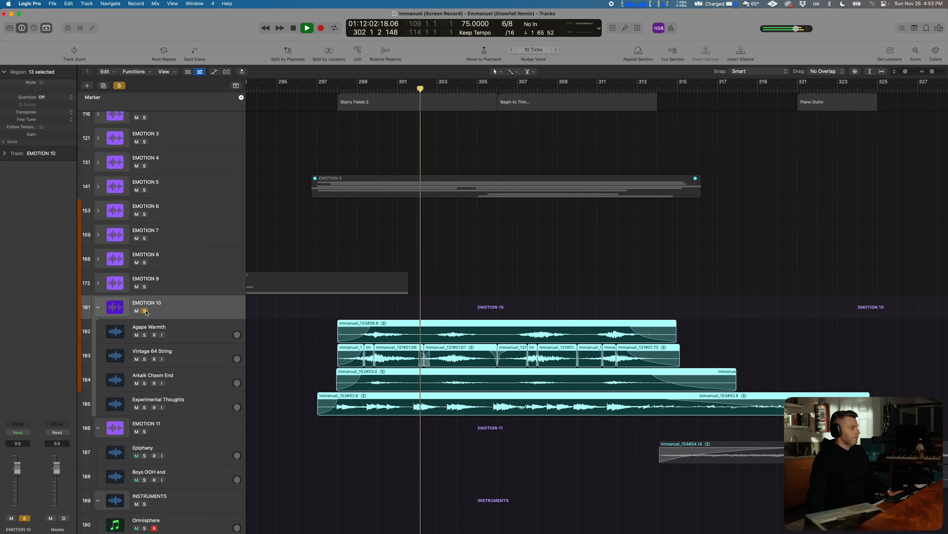
scroll(145, 312, down, 5)
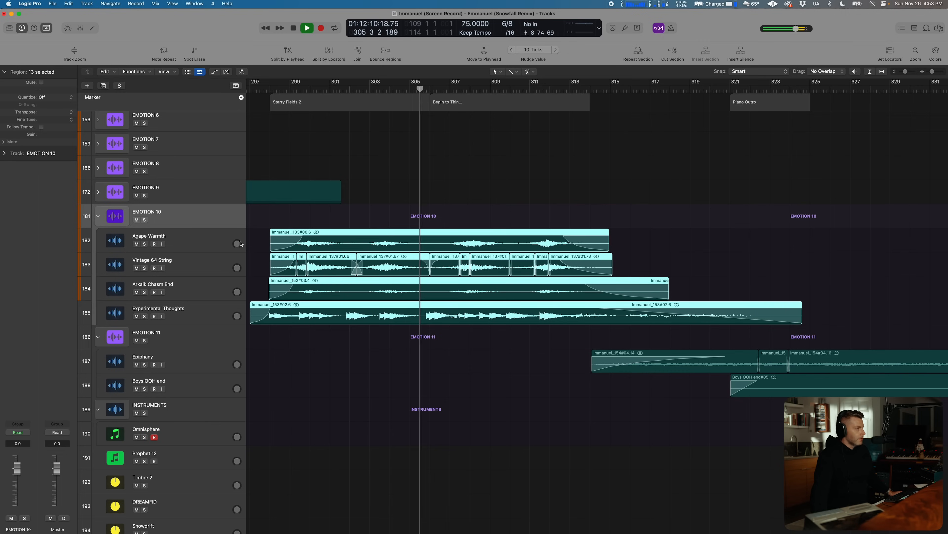
Audition EMOTION 10 in solo again in Begin to Thin, then the EMOTION 5 to 10 stacks together, ending with solo off
click(144, 220)
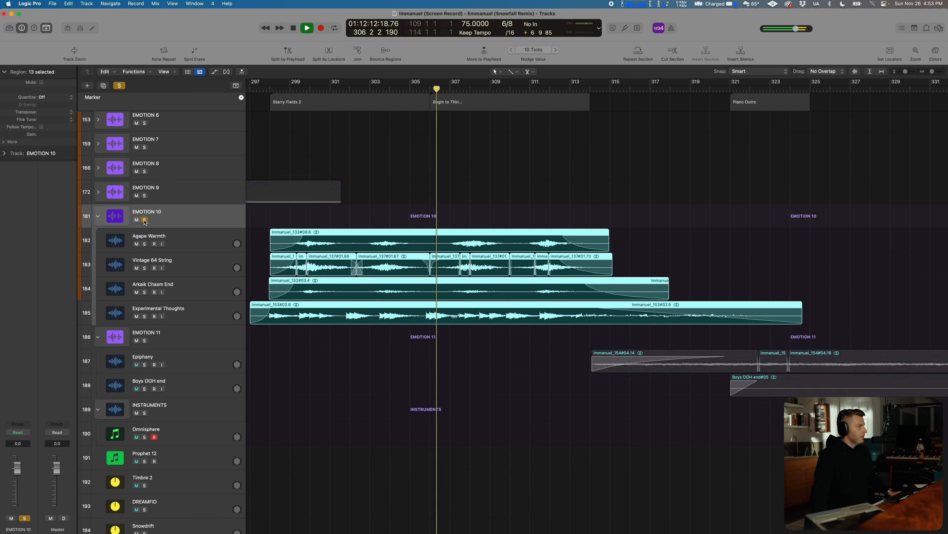
scroll(160, 251, up, 15)
scroll(176, 272, up, 3)
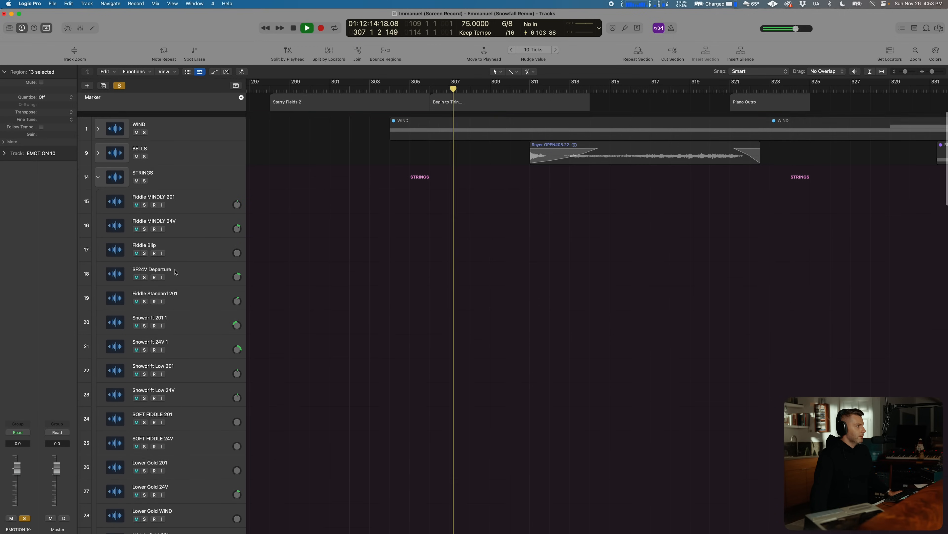
scroll(237, 199, down, 20)
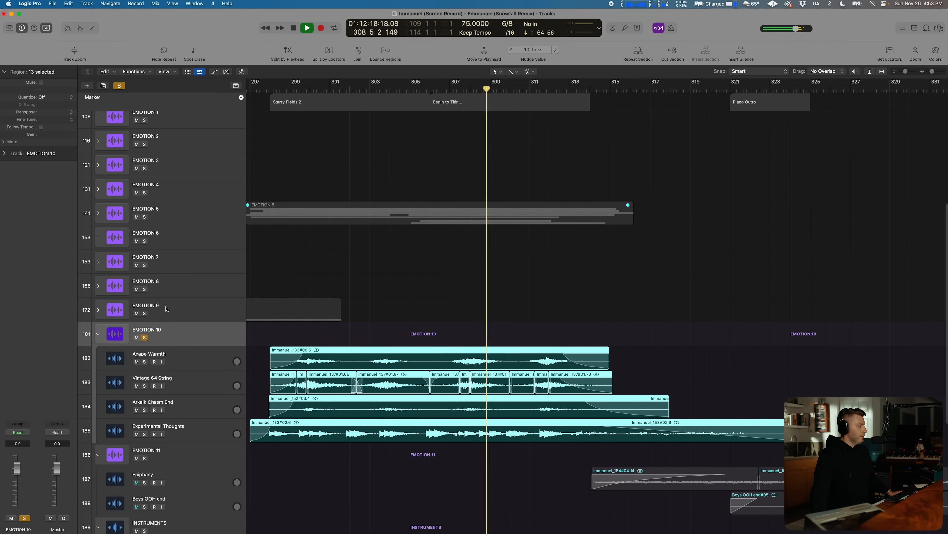
click(144, 217)
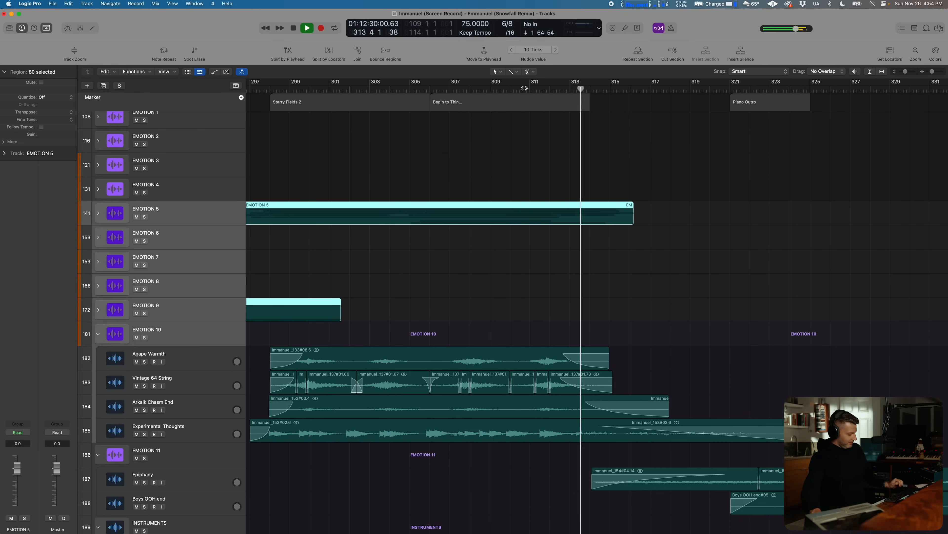
Play through the transition from Begin to Thin into Piano Outro and examine the active stacks, from WIND down to EMOTION 11 and INSTRUMENTS
scroll(563, 165, right, 5)
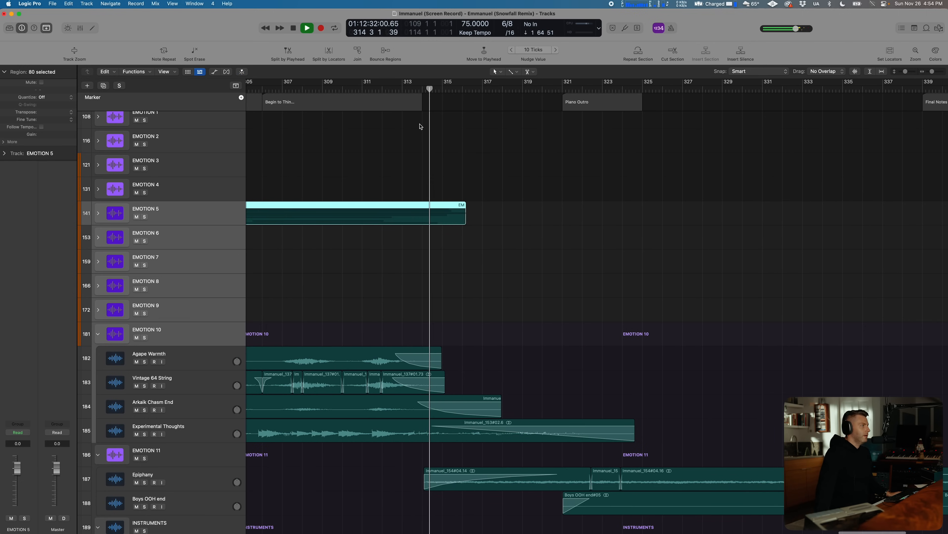
scroll(421, 126, up, 6)
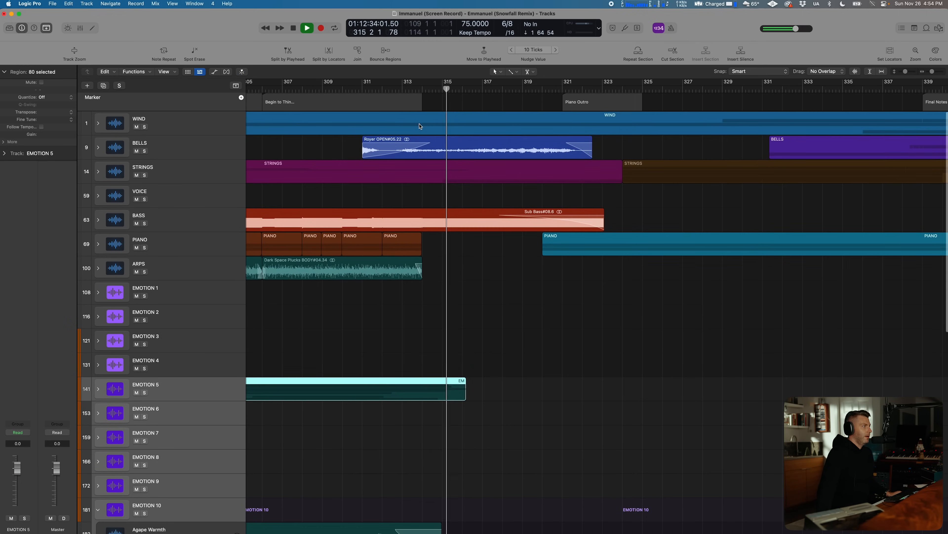
scroll(420, 126, right, 3)
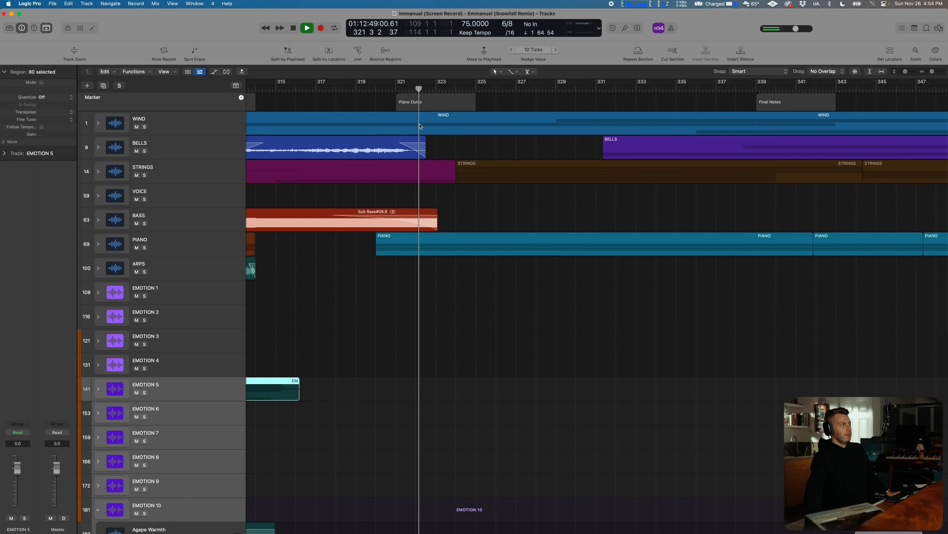
scroll(426, 129, down, 10)
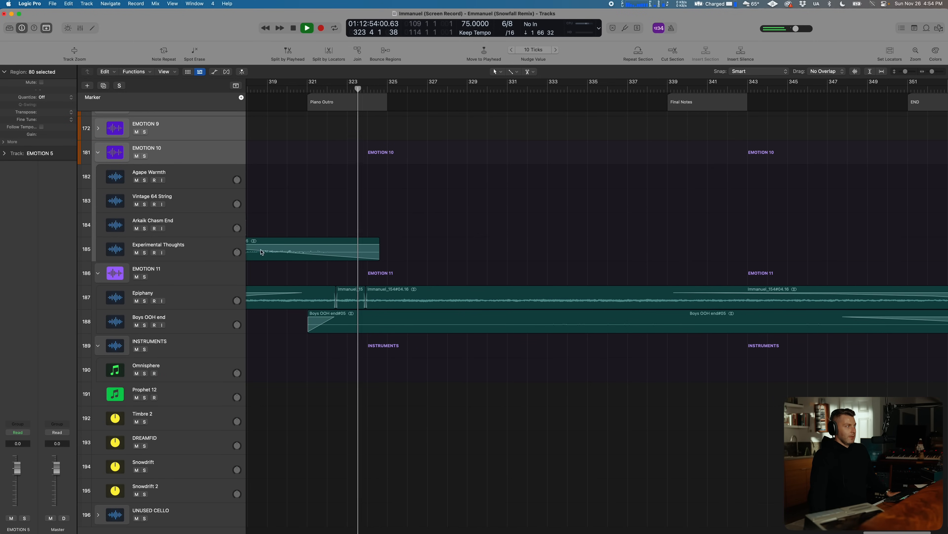
scroll(137, 353, up, 1)
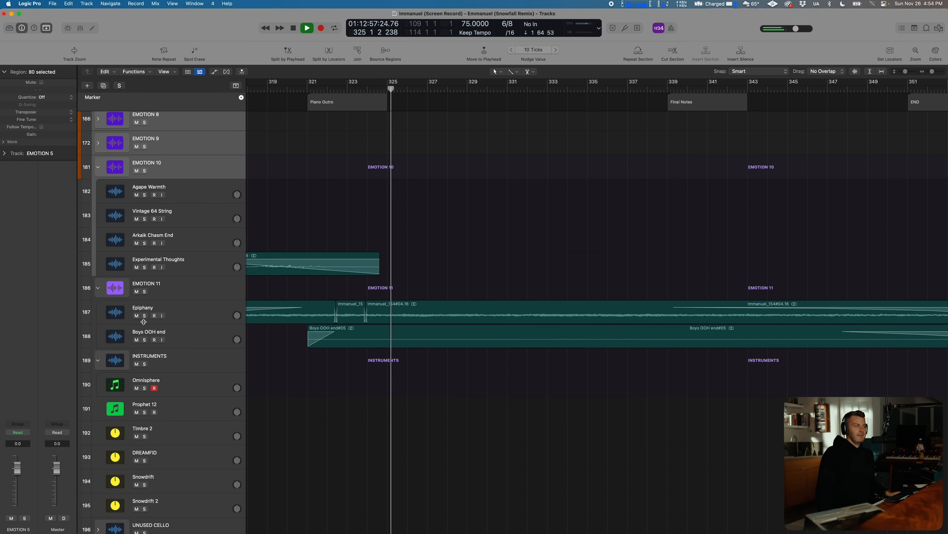
scroll(144, 321, down, 3)
scroll(143, 321, up, 20)
scroll(144, 321, down, 1)
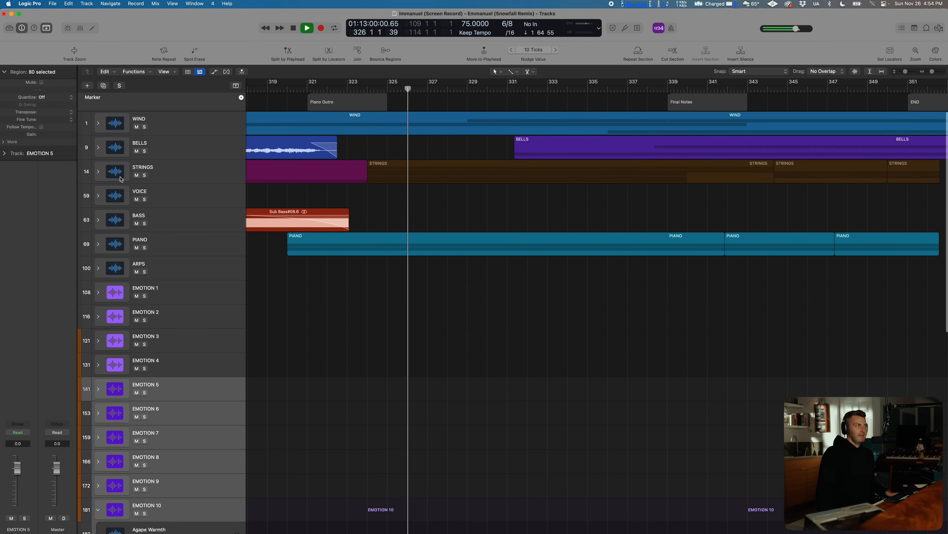
Audition the STRINGS stack in solo in the Piano Outro, examine its expanded cello layers, then turn its solo off and collapse it
click(144, 175)
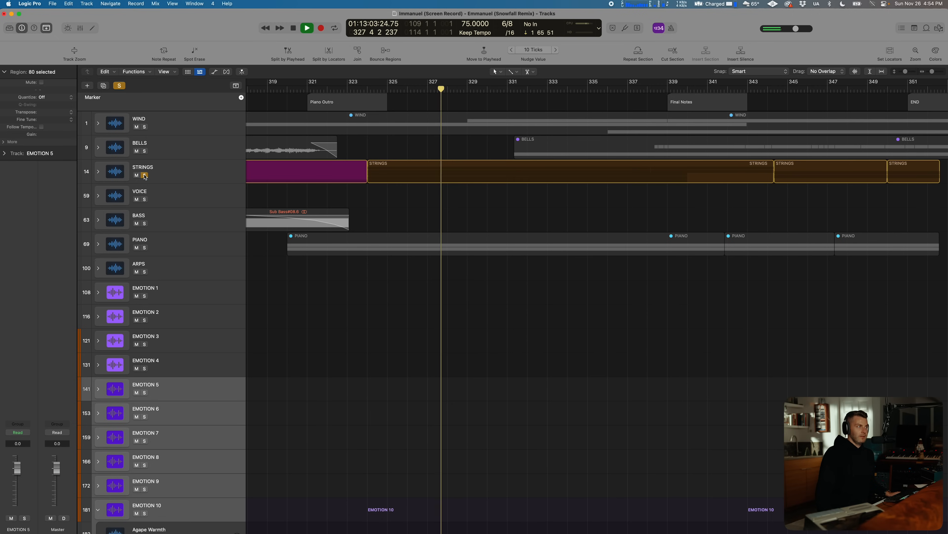
click(97, 172)
scroll(402, 305, down, 10)
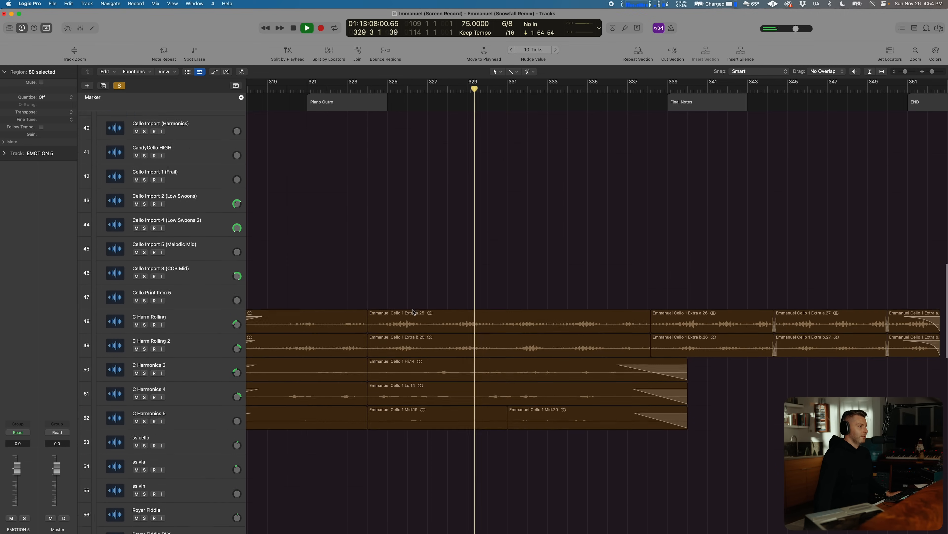
scroll(199, 167, up, 10)
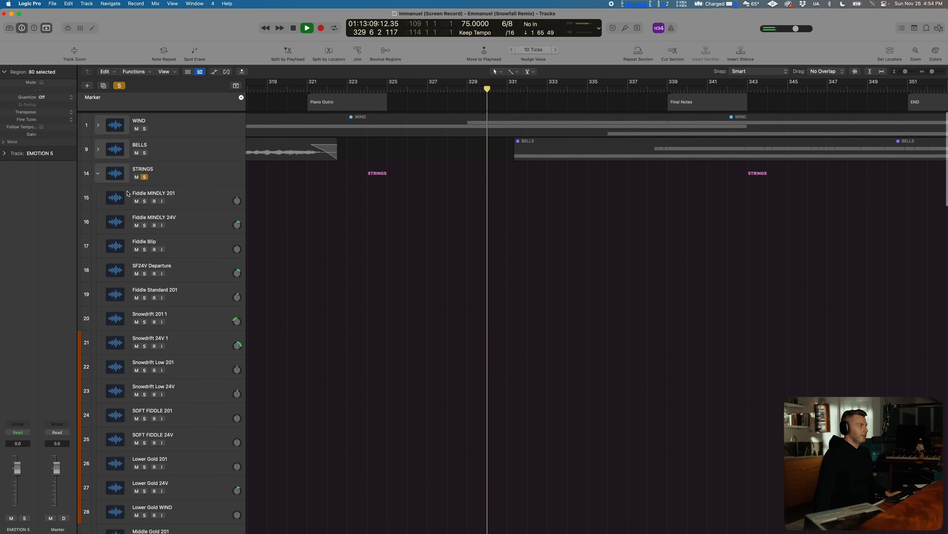
click(144, 175)
click(100, 172)
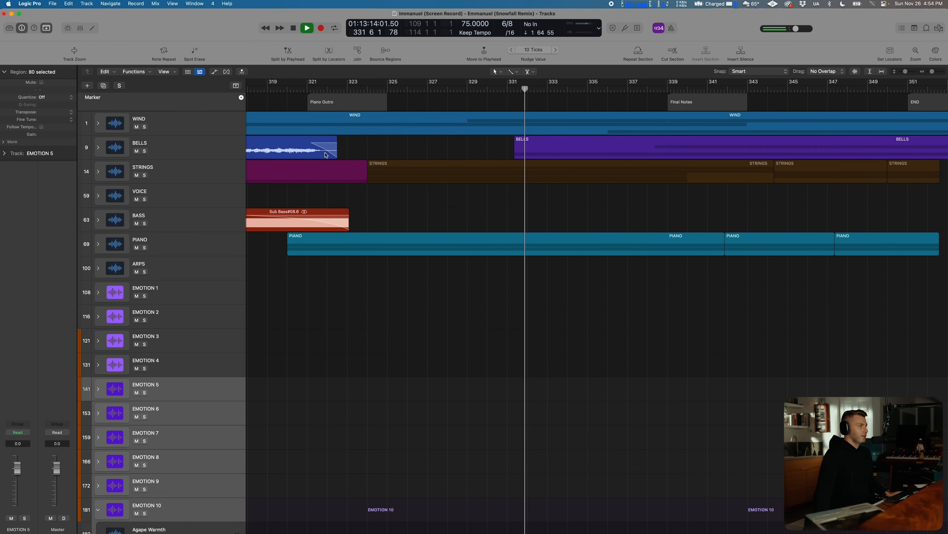
Audition the Boys OOH end and Epiphany layers of EMOTION 11 in solo ahead of Final Notes, ending with both solos off
scroll(350, 140, right, 8)
scroll(317, 205, down, 5)
scroll(316, 205, down, 5)
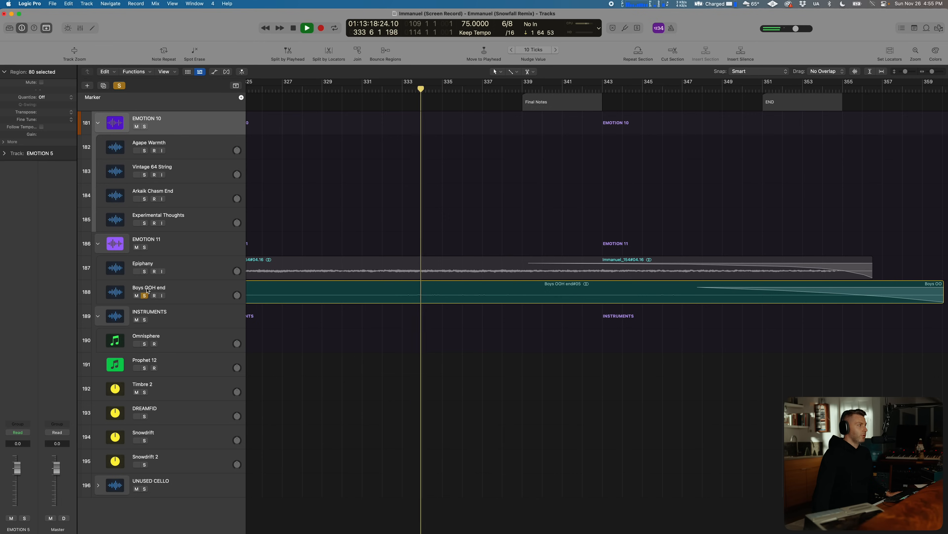
click(145, 271)
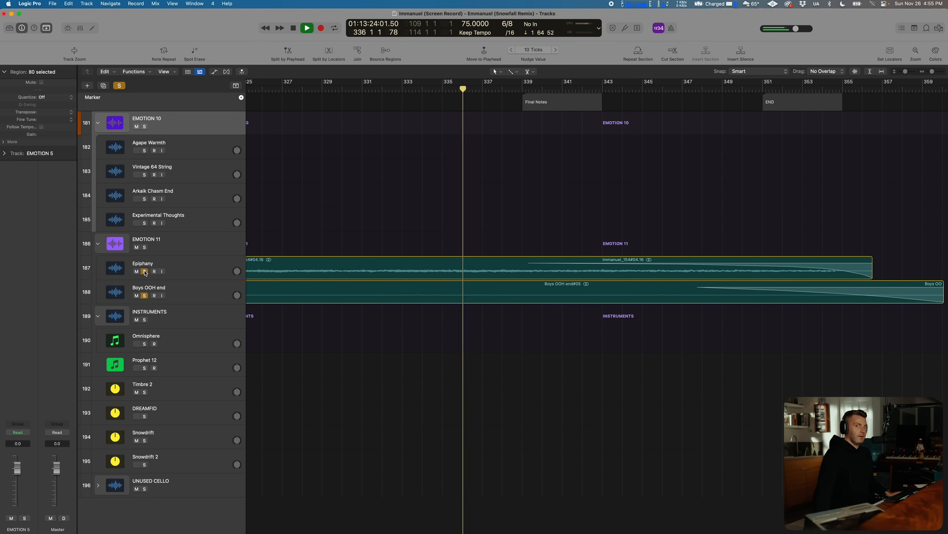
click(144, 271)
click(148, 296)
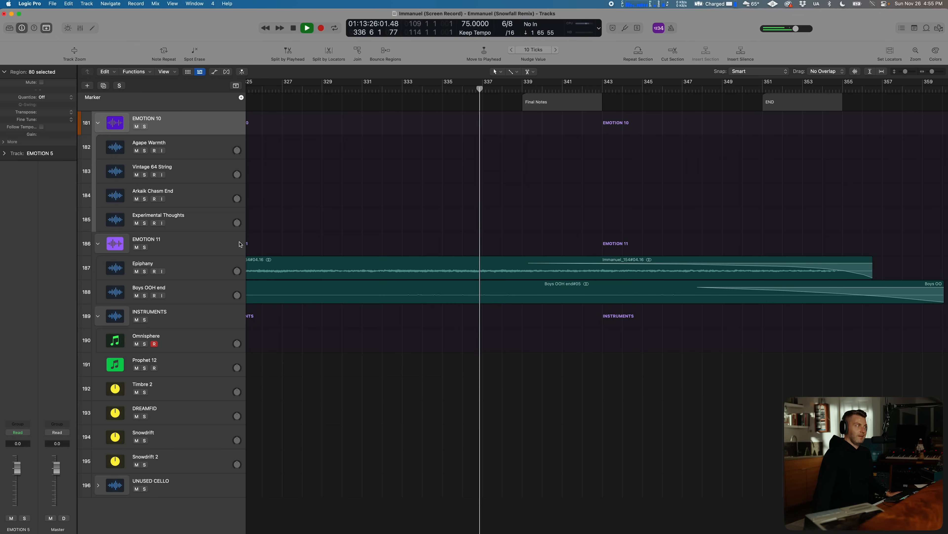
Audition the WIND and BELLS stacks together in solo at Final Notes, and review the remaining stacks leading to END
scroll(257, 231, up, 15)
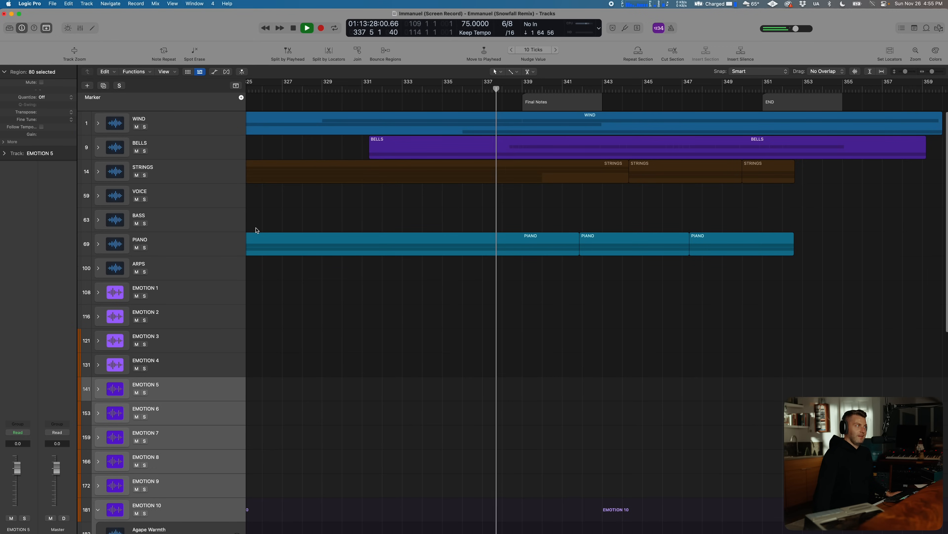
drag(145, 152, 148, 134)
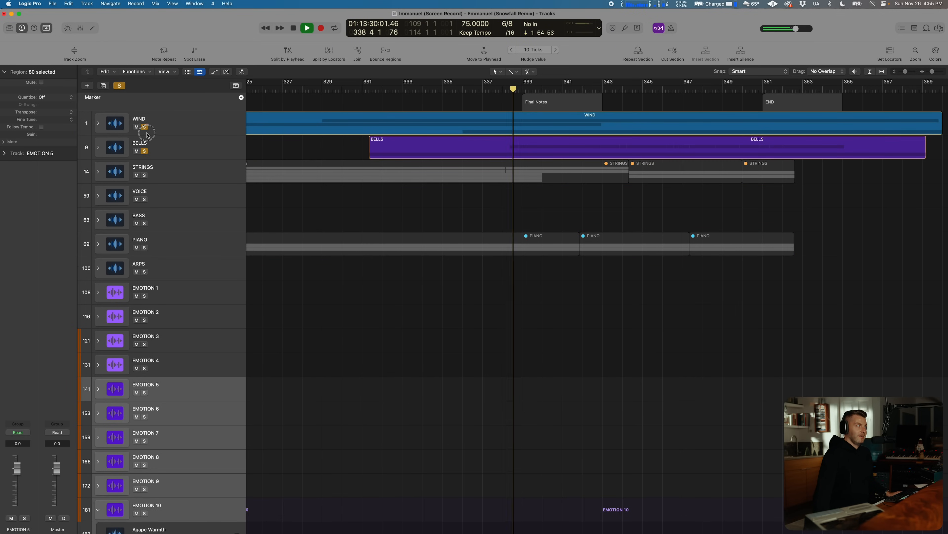
scroll(148, 135, down, 3)
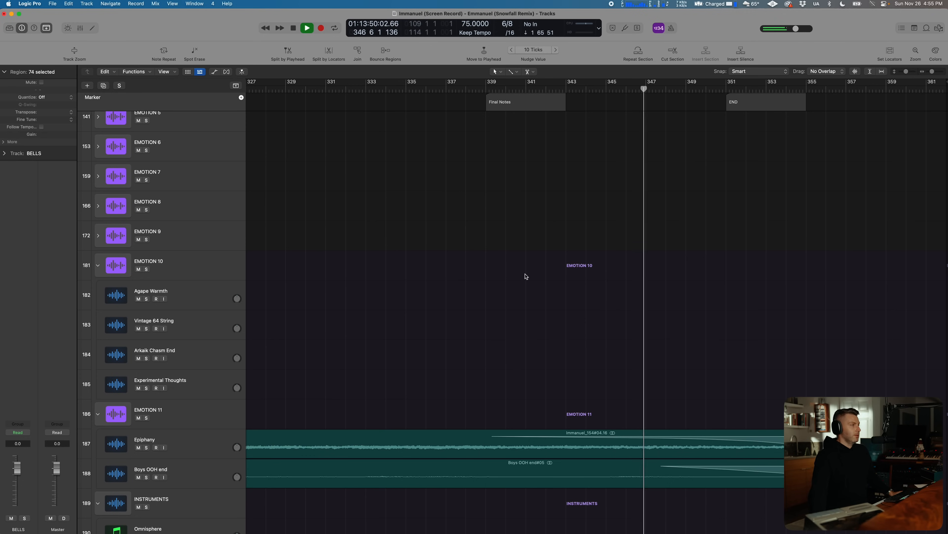
scroll(725, 234, up, 10)
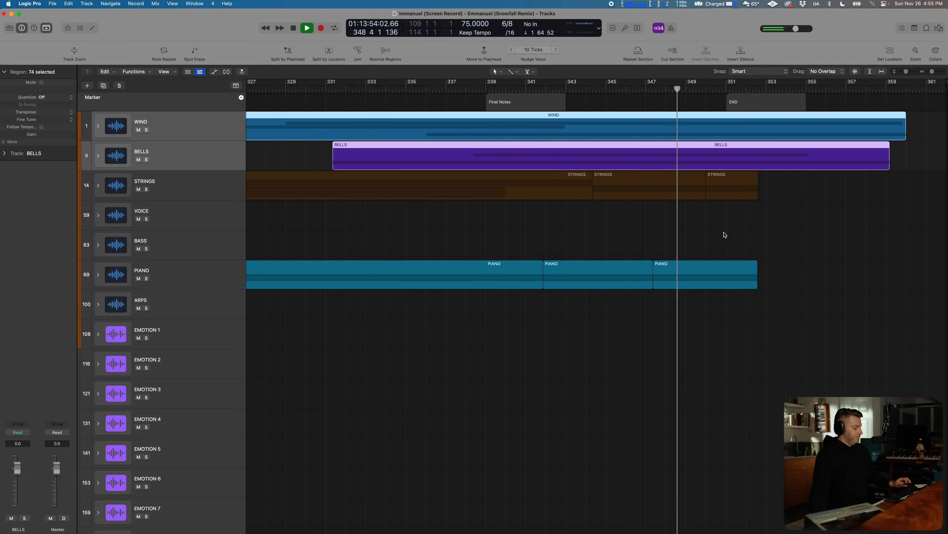
key(x)
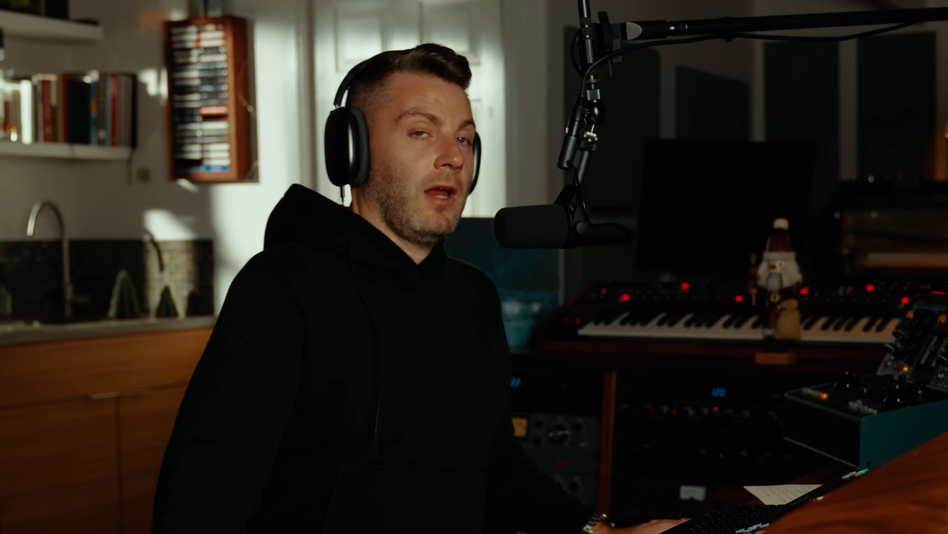